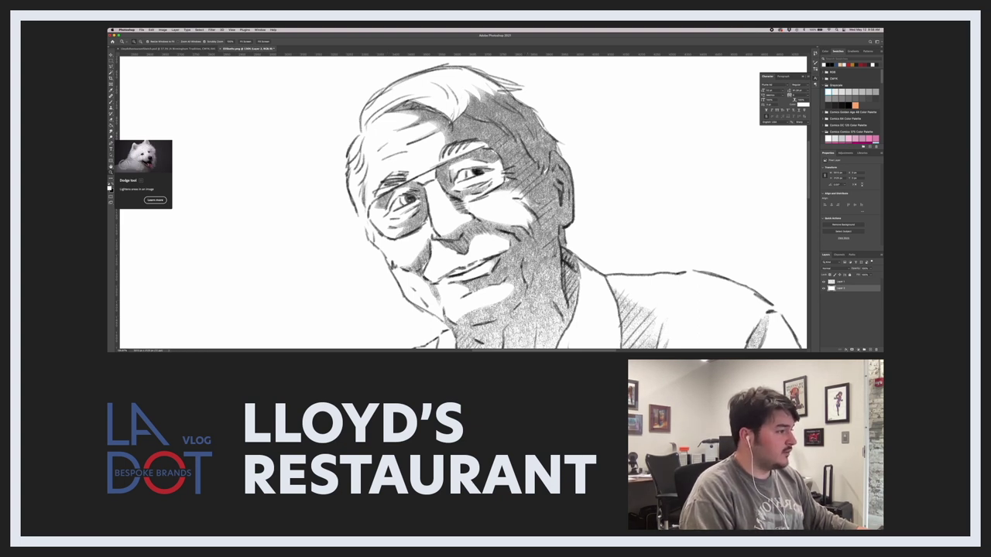
Show the entire portrait sketch, and switch to the Lloyd's restaurant building document.
left_click_drag(528, 180, 507, 179)
key("super+minus")
key("super+minus")
key("super+minus")
key("super+minus")
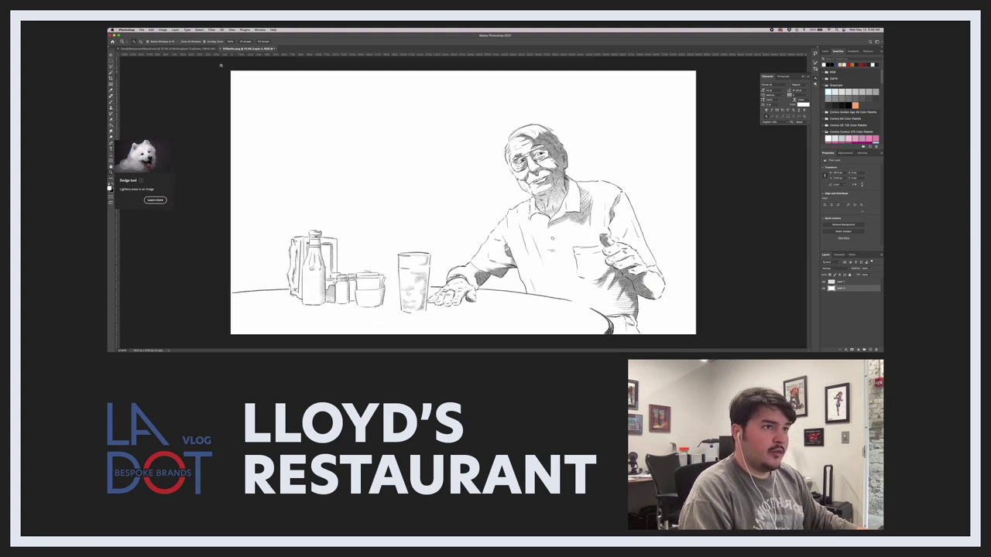
left_click(178, 48)
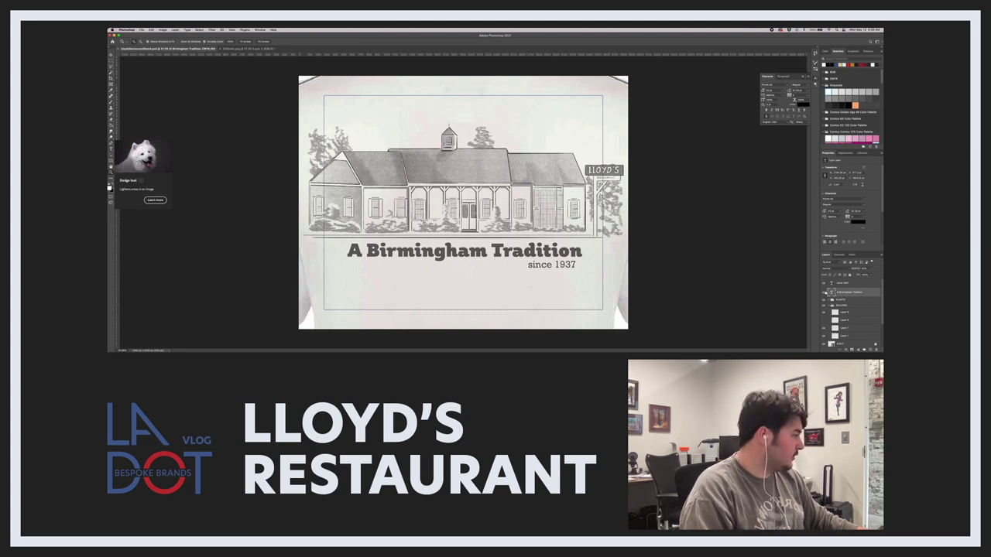
Hide the two text layers, the building and plant artwork, and the shirt mockup, leaving only the white background.
left_click(824, 293)
left_click(824, 283)
scroll(845, 298, "down", 3)
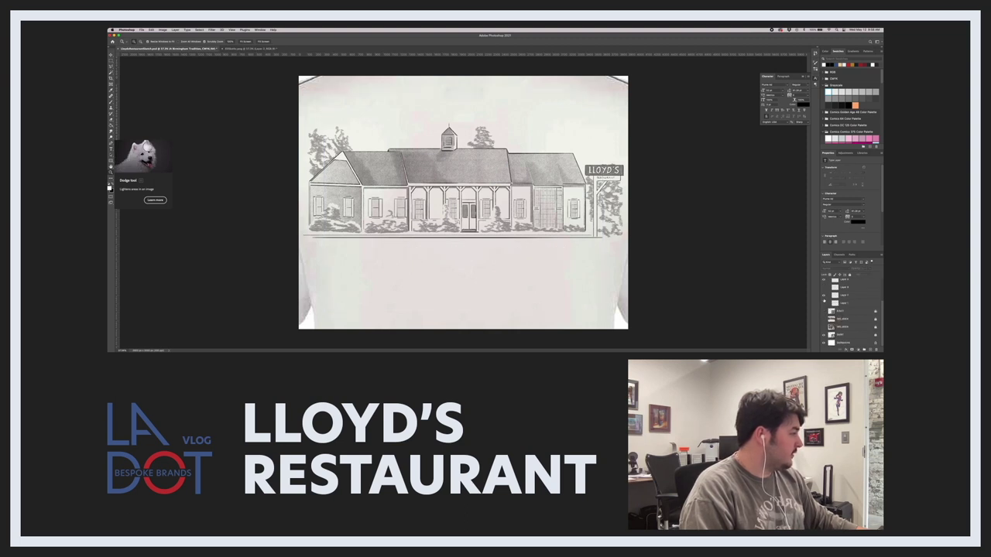
left_click(824, 304)
left_click(823, 295)
left_click(824, 281)
scroll(823, 286, "up", 3)
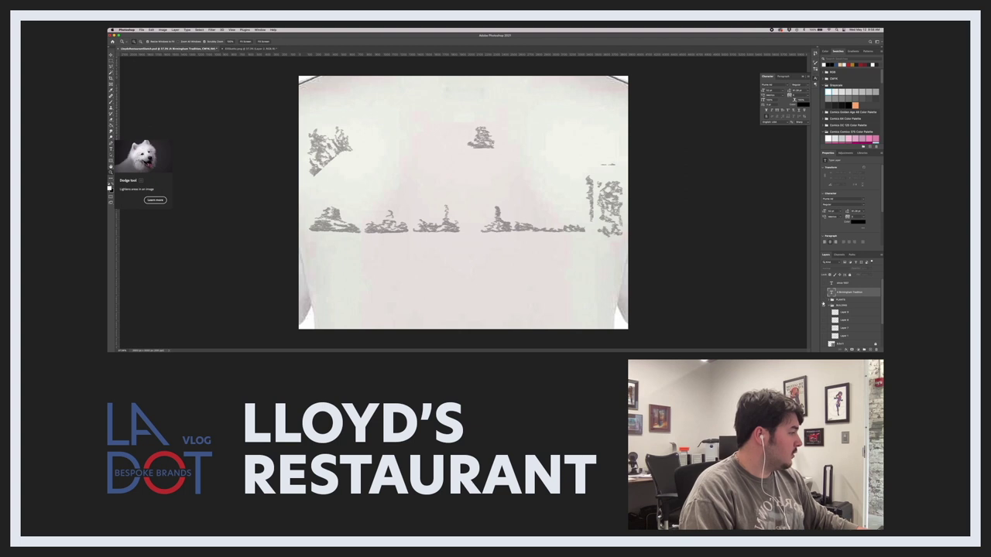
key("Delete")
left_click(824, 335)
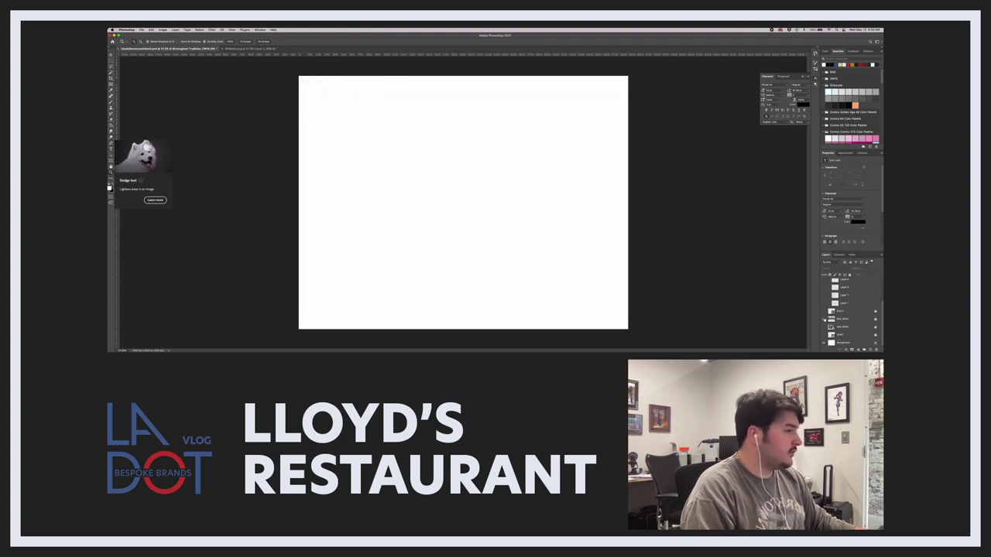
Compare the cut-out building reference with the framed painting photo, and leave the cut-out displayed beneath the building line art.
left_click(823, 318)
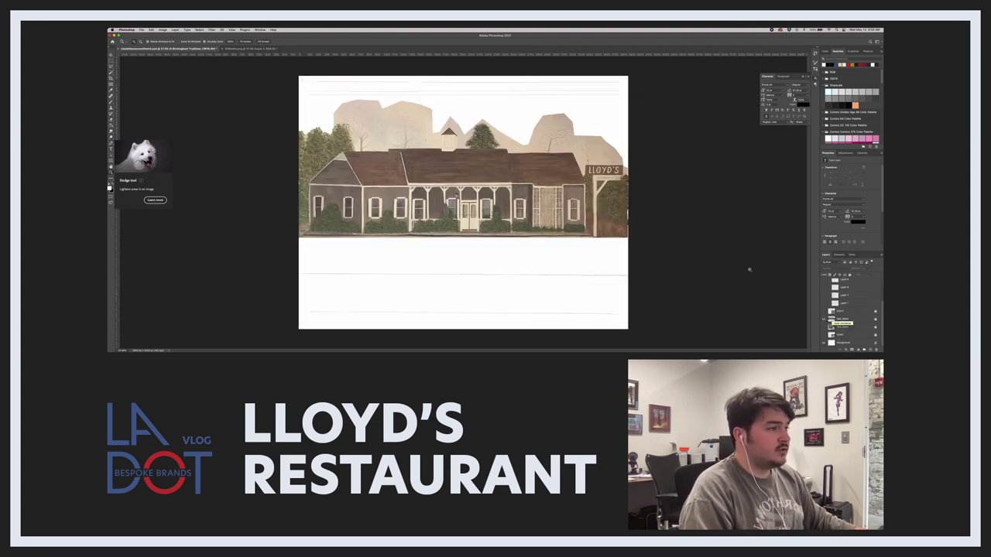
left_click(823, 319)
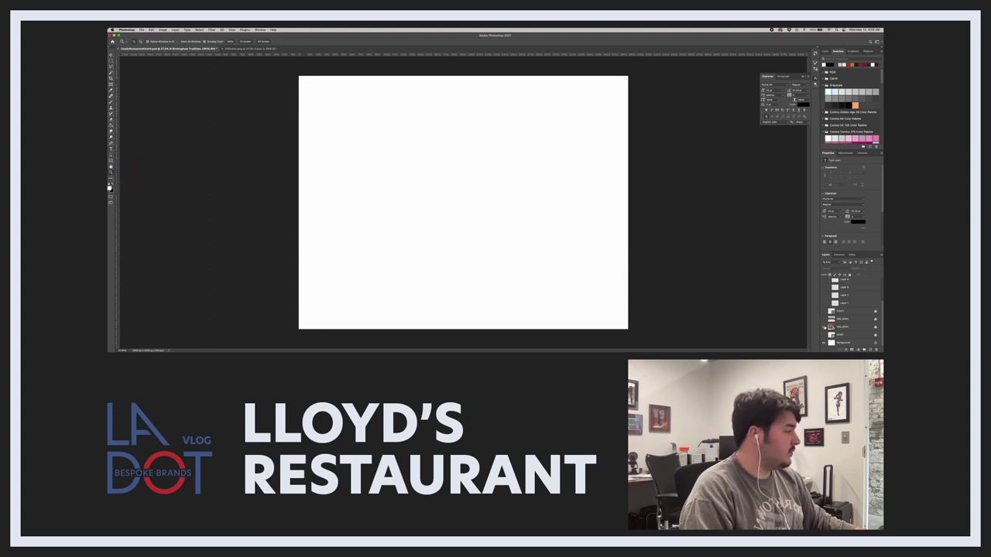
left_click(823, 326)
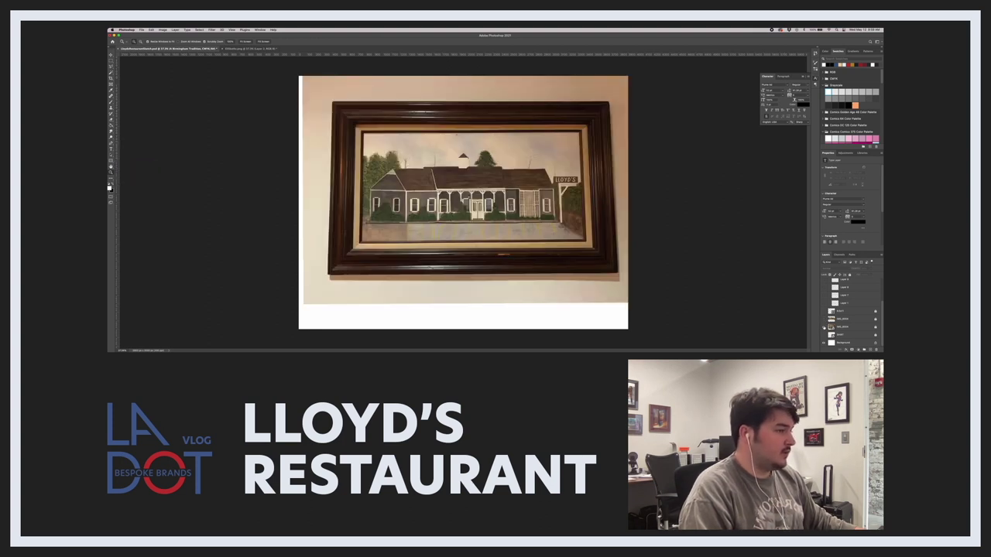
left_click(825, 326)
left_click(825, 319)
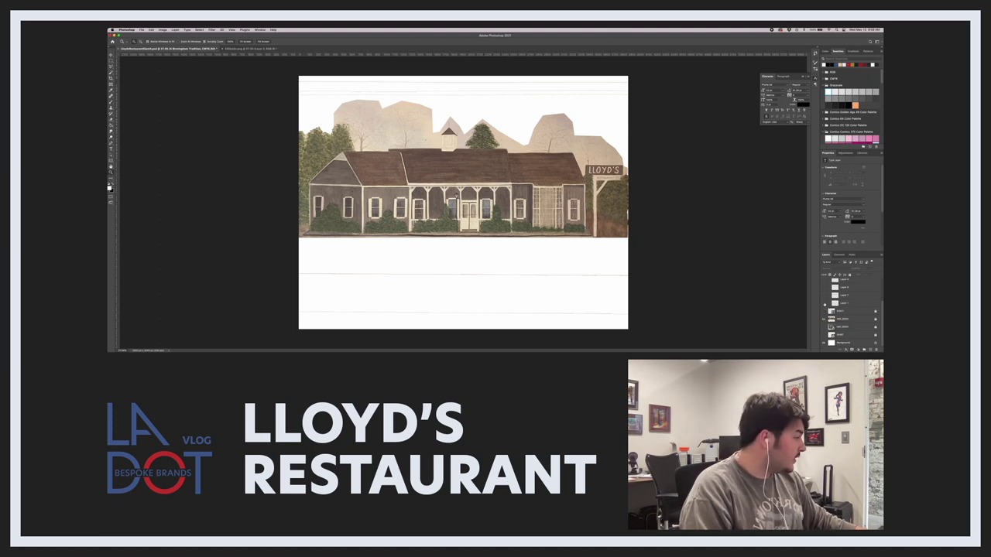
left_click(824, 304)
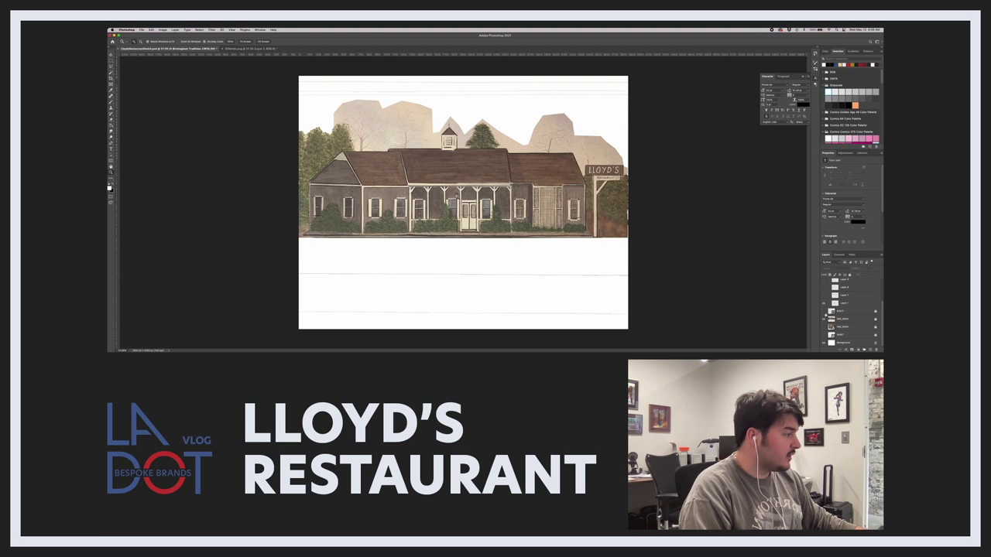
Lower the opacity of the cut-out building reference layer and lock the layer.
left_click(837, 318)
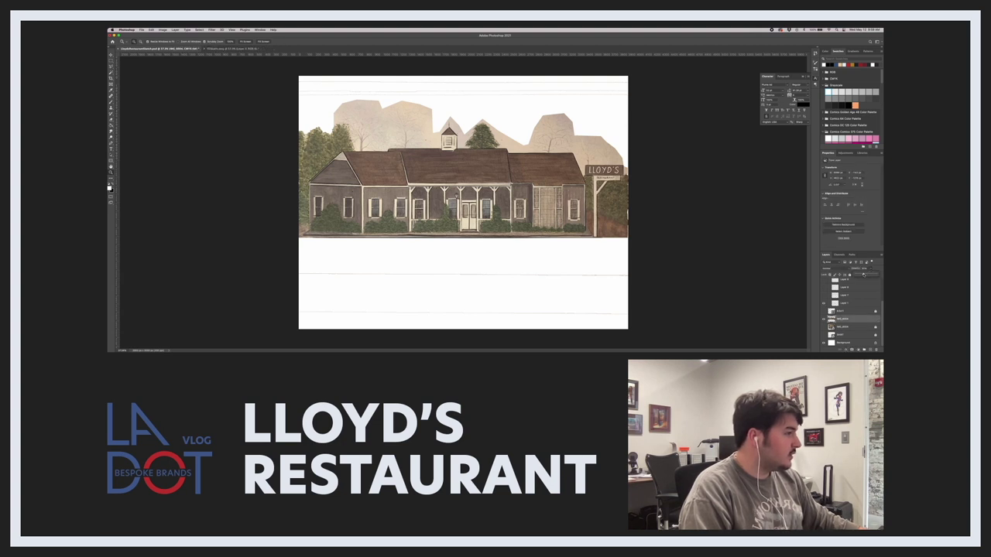
left_click_drag(864, 276, 864, 279)
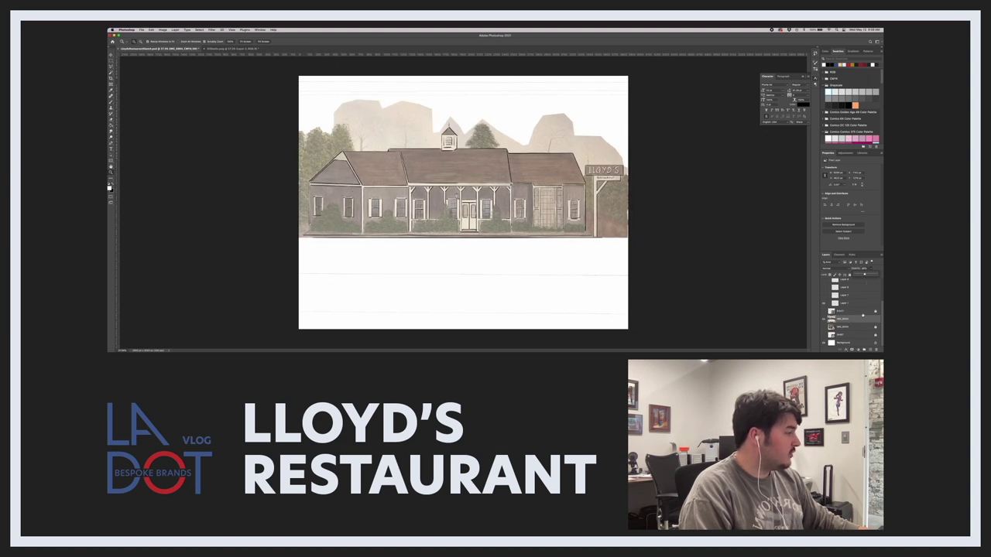
left_click(849, 275)
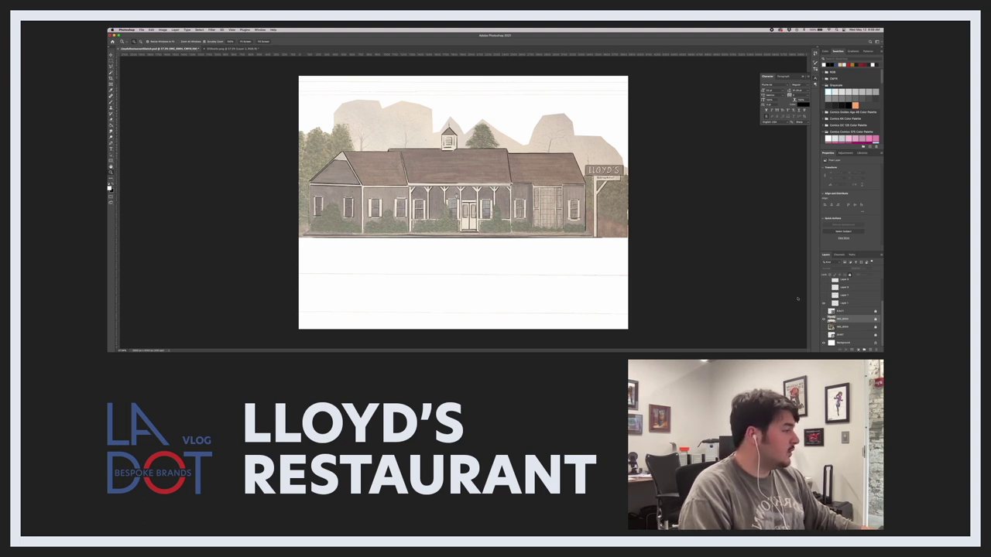
Expand the plants group and display its outline and shading layers over the building, toggling the shading to compare.
left_click(463, 143)
left_click(462, 142)
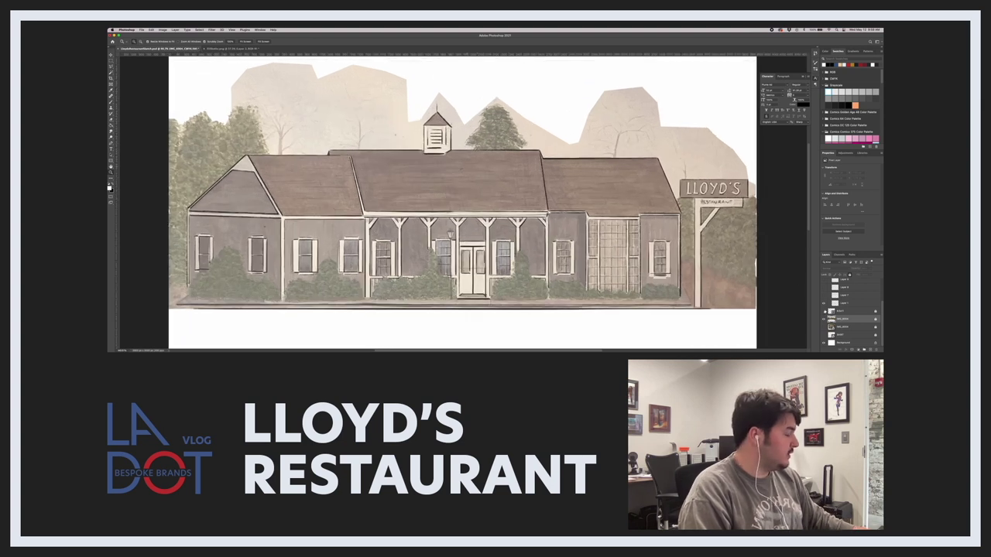
key("super+g")
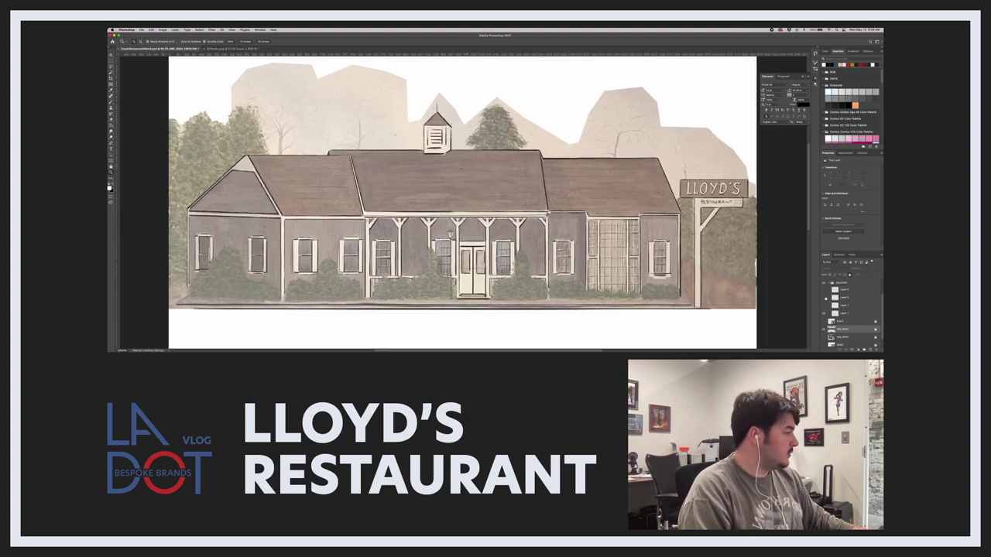
scroll(825, 298, "up", 1)
scroll(852, 314, "up", 1)
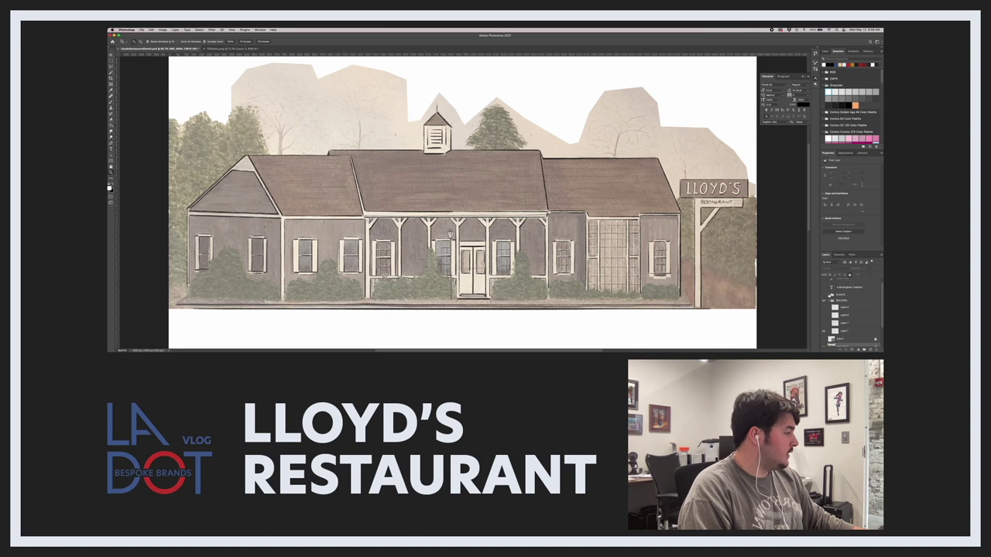
left_click(828, 295)
scroll(828, 308, "down", 1)
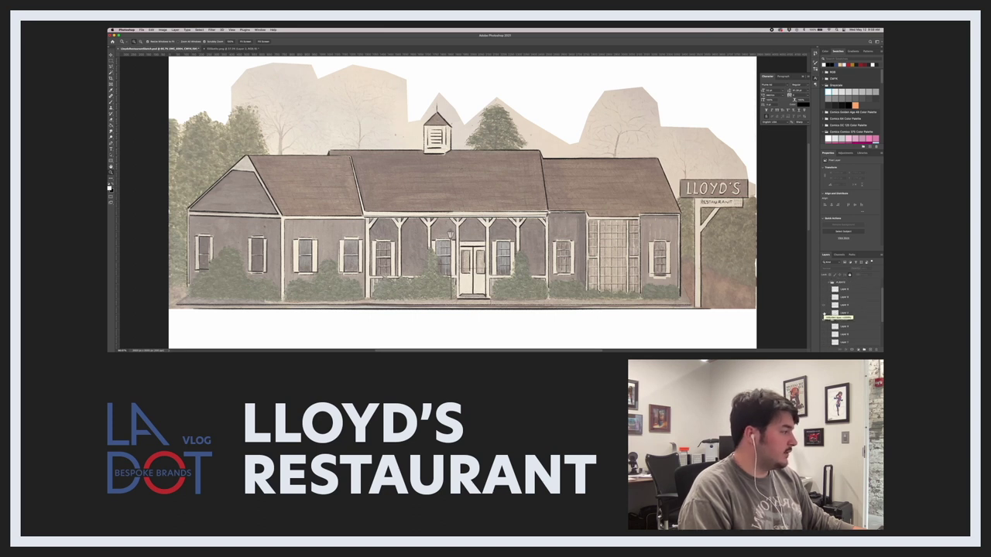
left_click(823, 314)
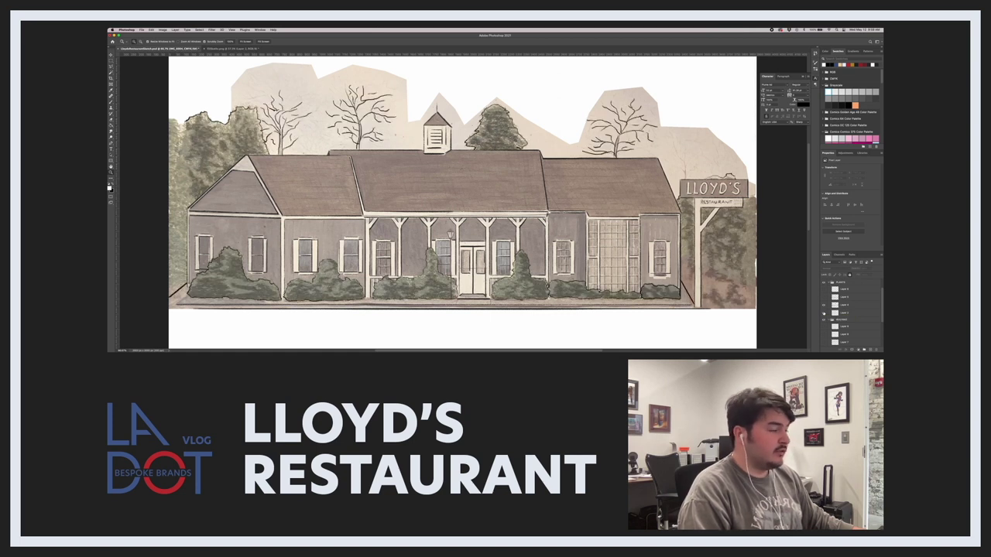
left_click(824, 308)
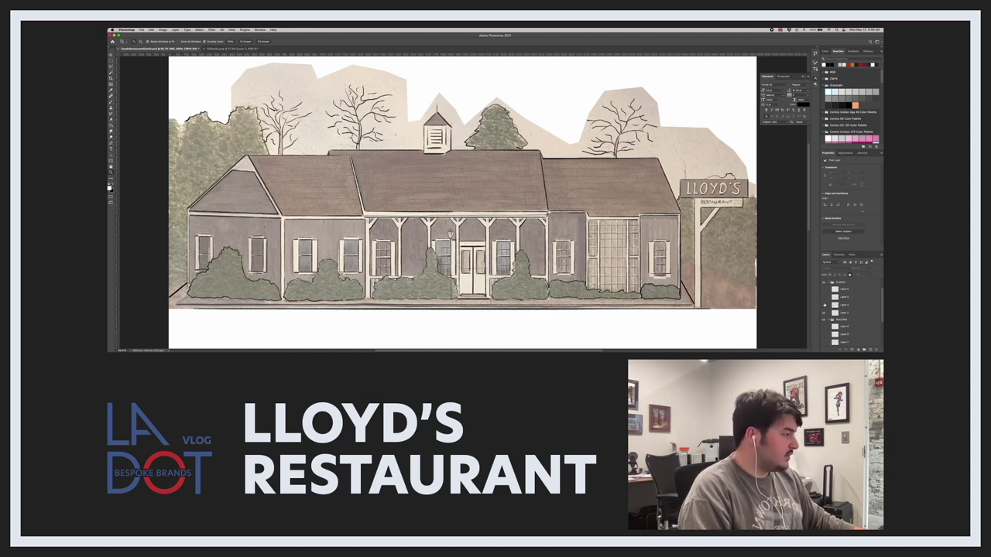
left_click(824, 305)
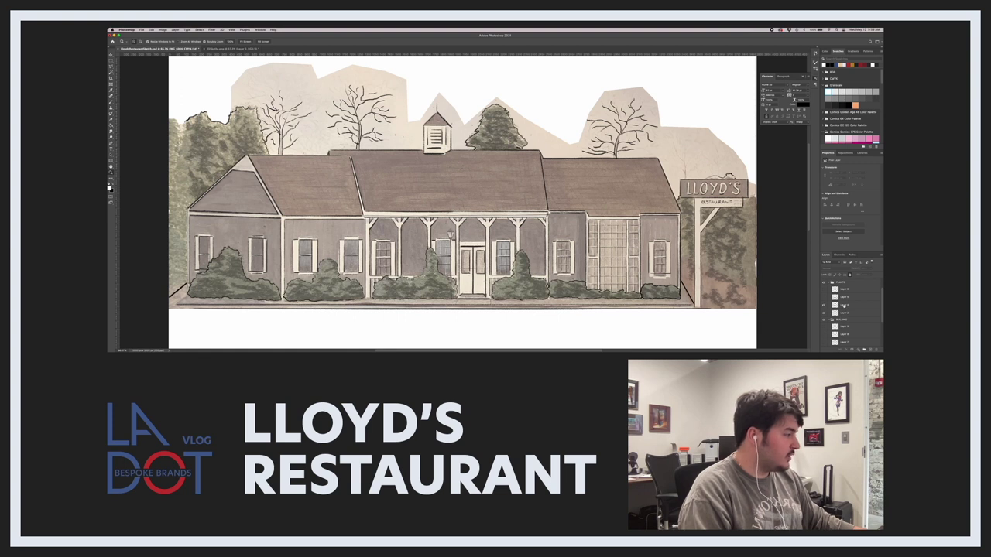
Preview the plant shading layer at full opacity, and set its opacity to 20%.
left_click(842, 306)
left_click(869, 268)
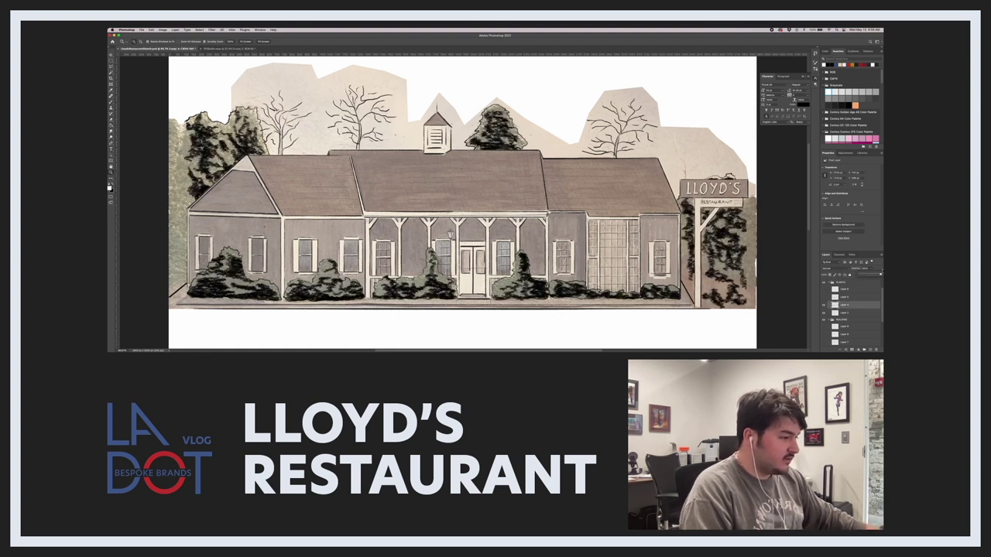
double_click(865, 269)
type("20")
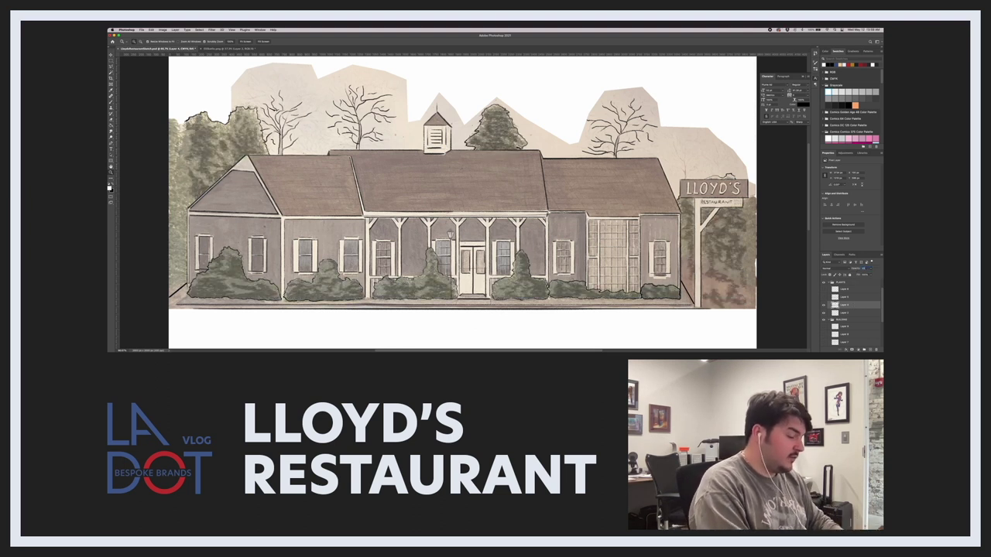
key("Return")
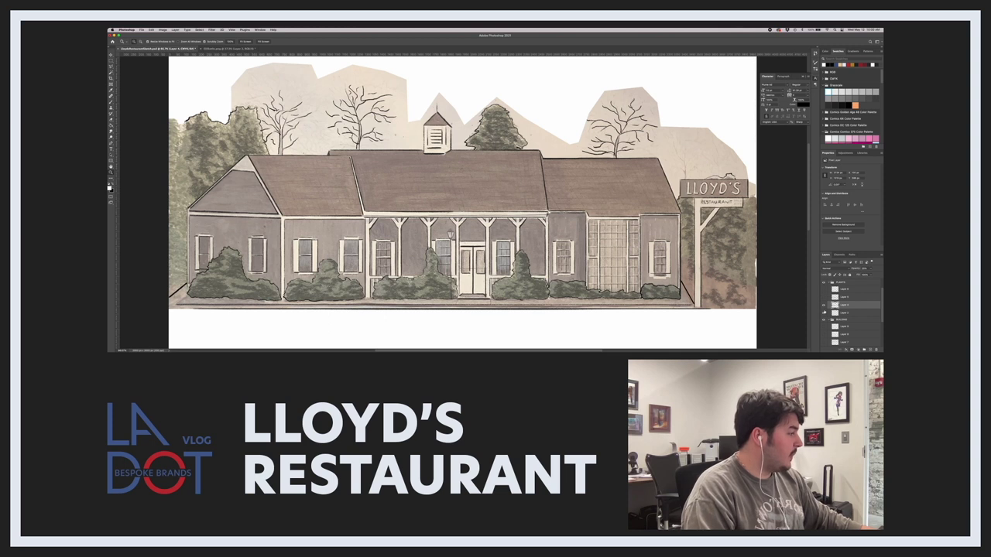
Hide the plant outlines and the painting reference, and show the shading layer for the roofs and sign.
left_click(823, 314)
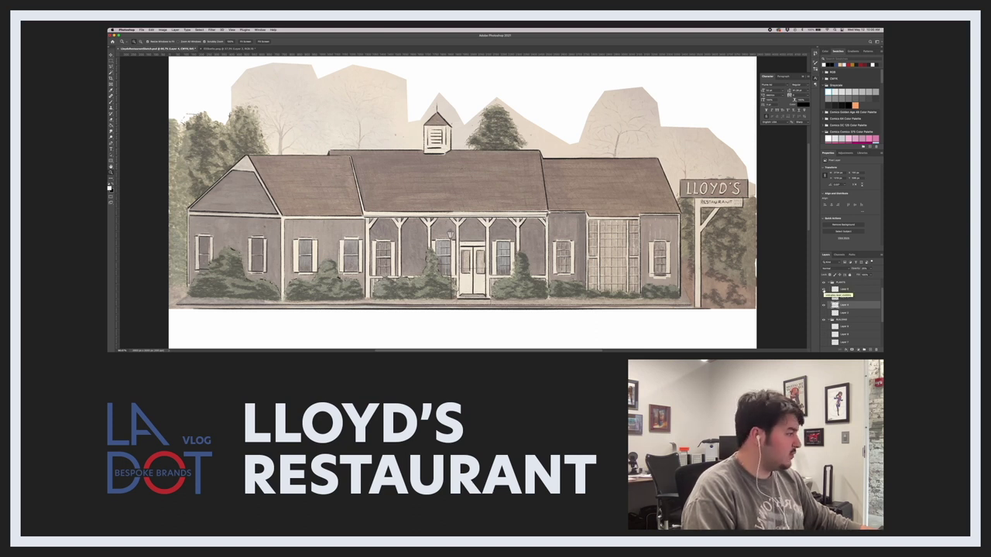
scroll(823, 297, "down", 1)
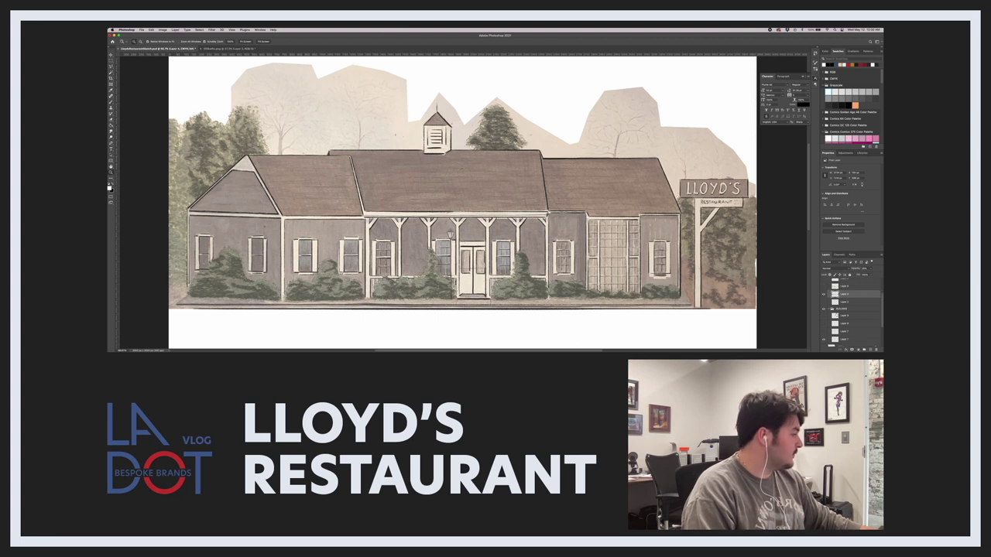
scroll(823, 294, "down", 1)
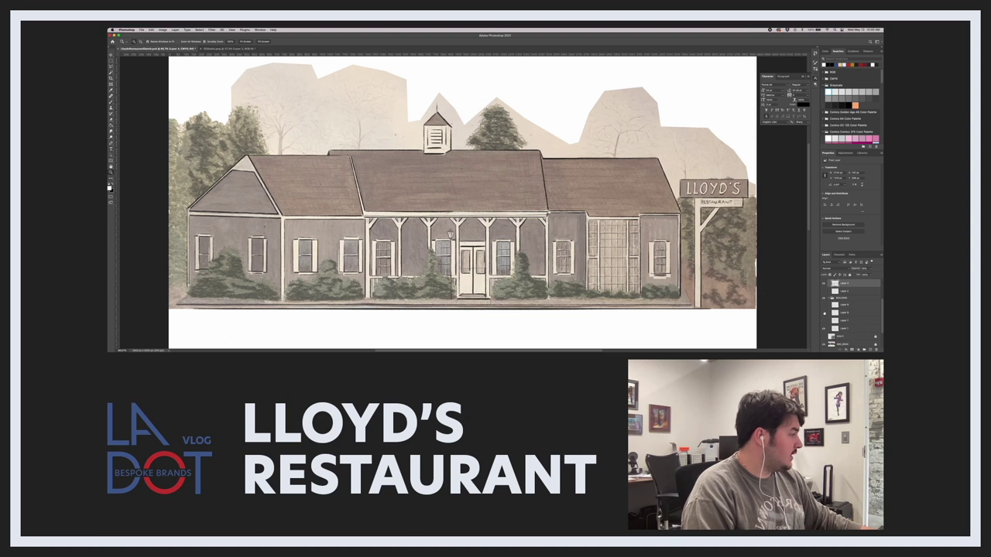
left_click(823, 321)
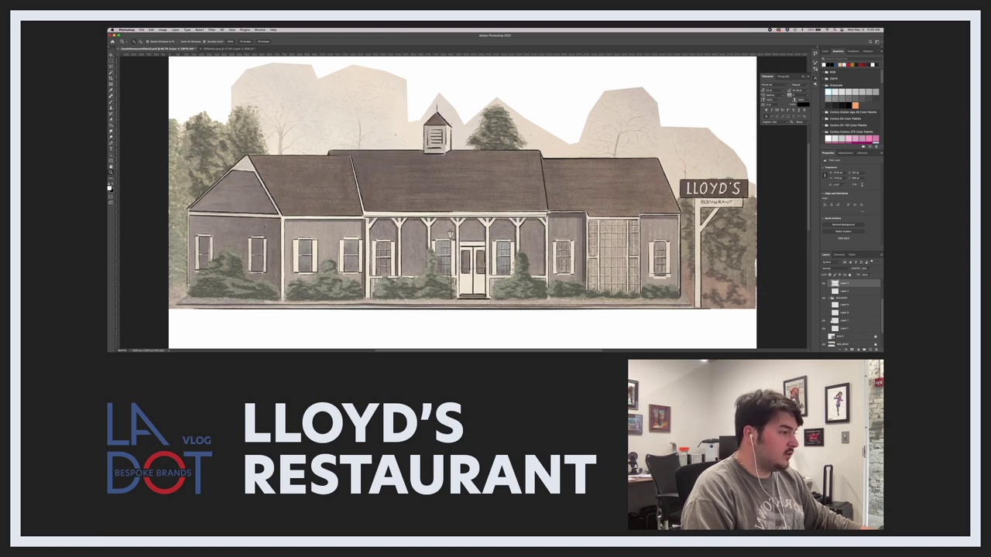
scroll(836, 310, "down", 2)
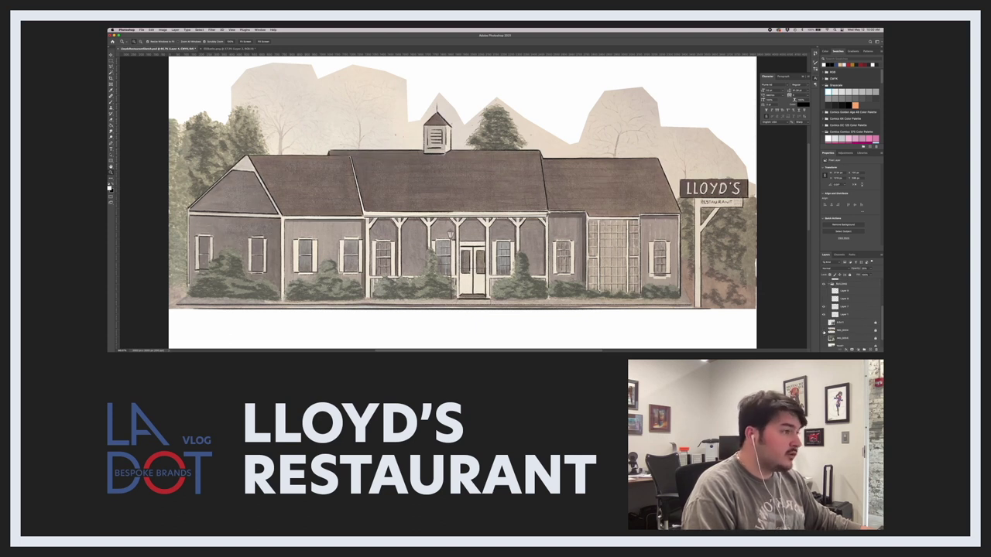
left_click(824, 331)
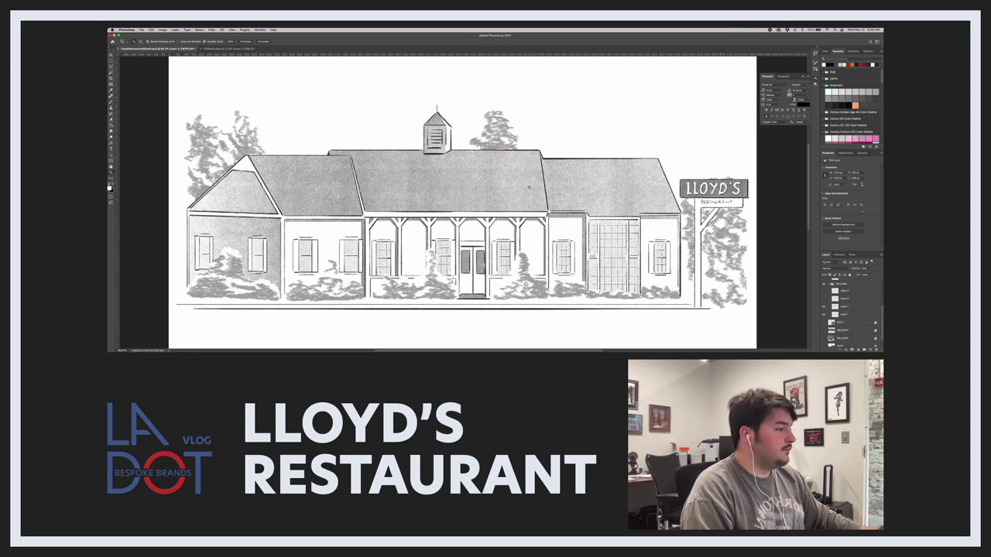
Look at the portrait sketch document, and return to the building drawing to examine its shading up close.
left_click(230, 49)
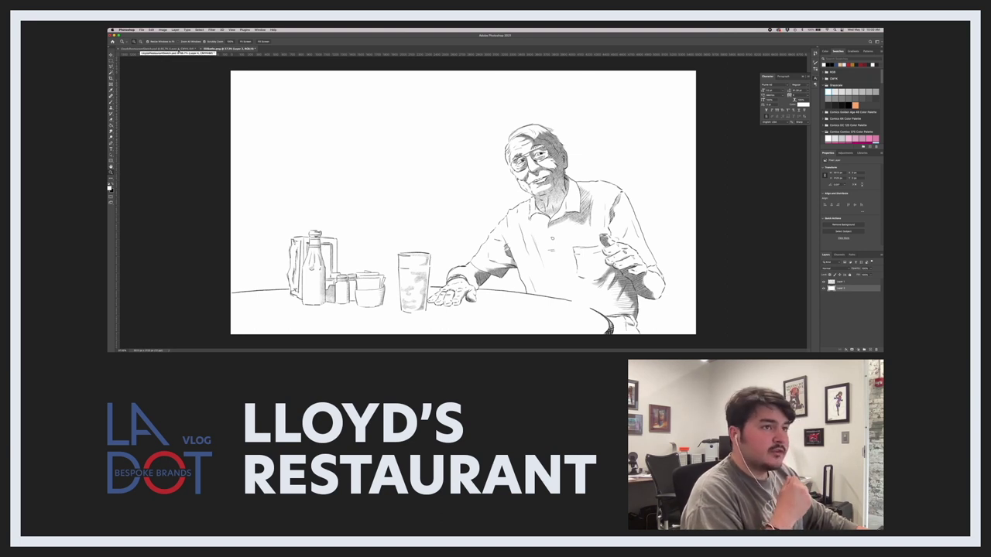
left_click(178, 49)
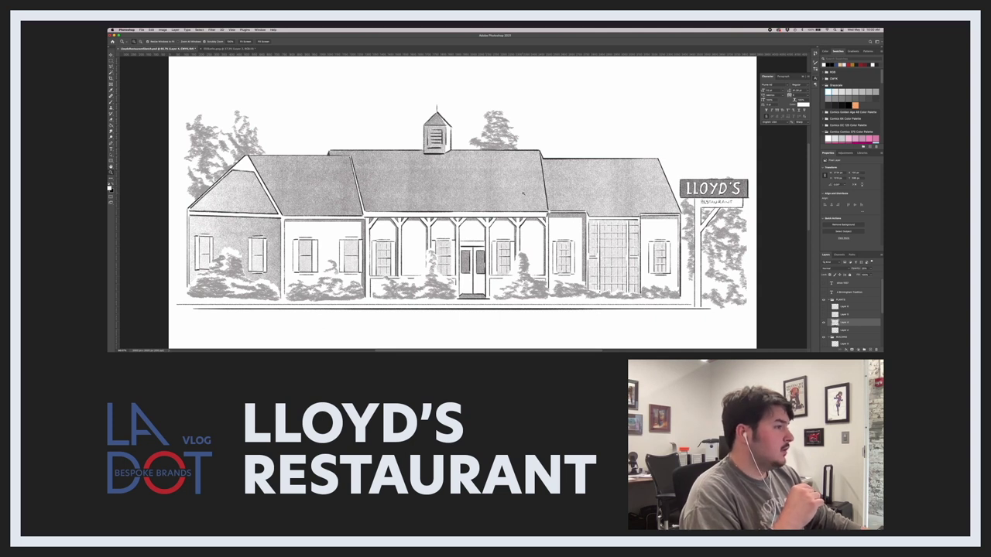
scroll(326, 225, "up", 3)
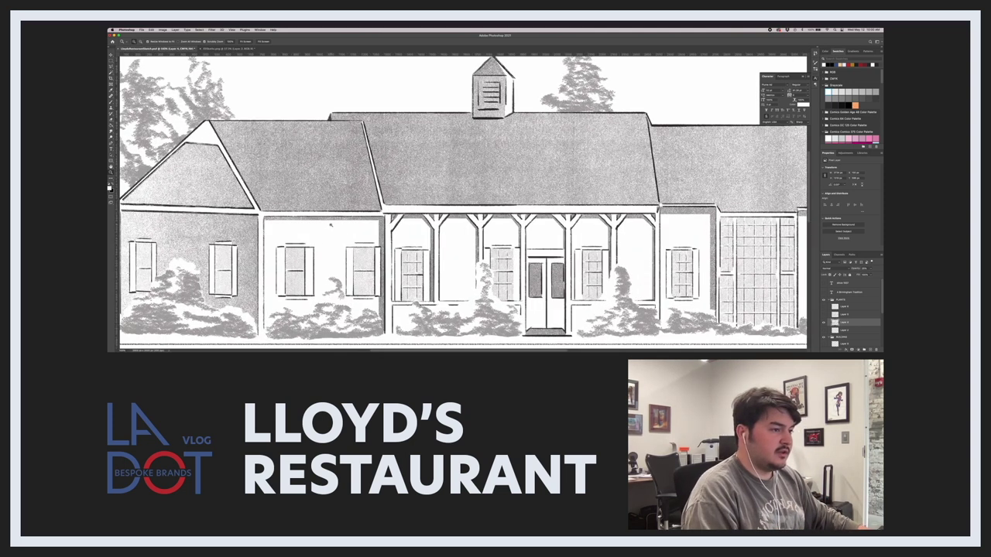
Set the Eraser to a rough Manga brush from the brush presets.
key("e")
left_click(135, 42)
scroll(190, 158, "down", 10)
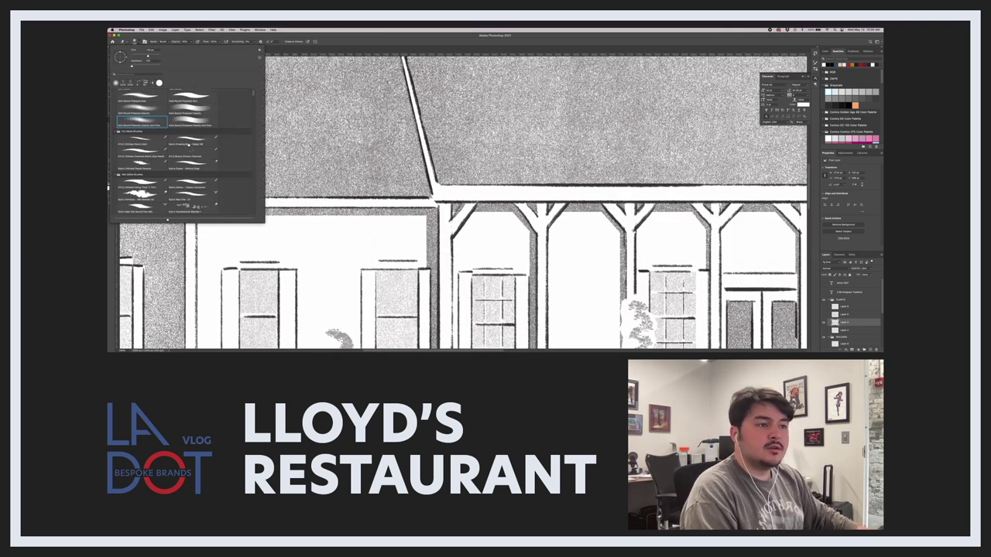
scroll(190, 158, "down", 15)
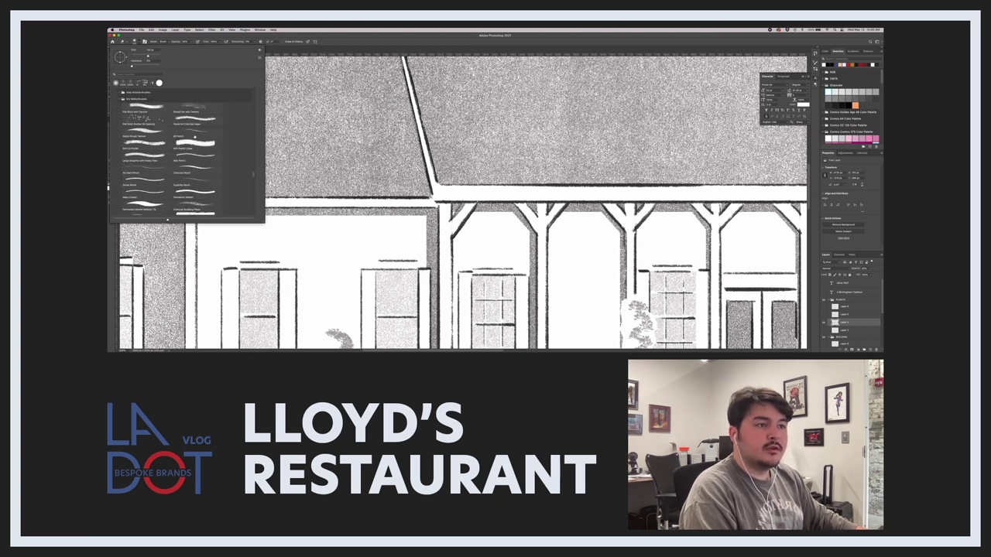
double_click(191, 158)
key("super+z")
left_click(141, 41)
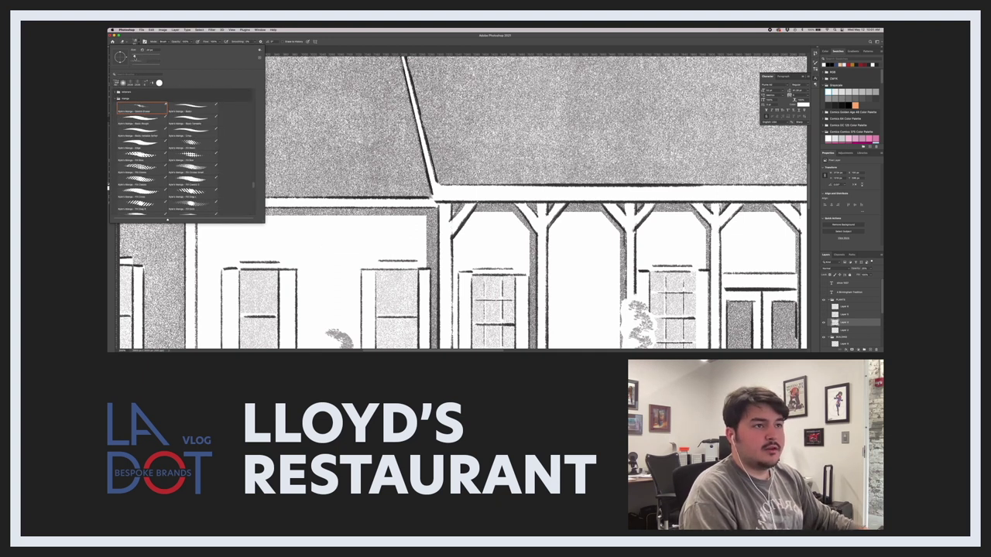
left_click_drag(639, 307, 642, 333)
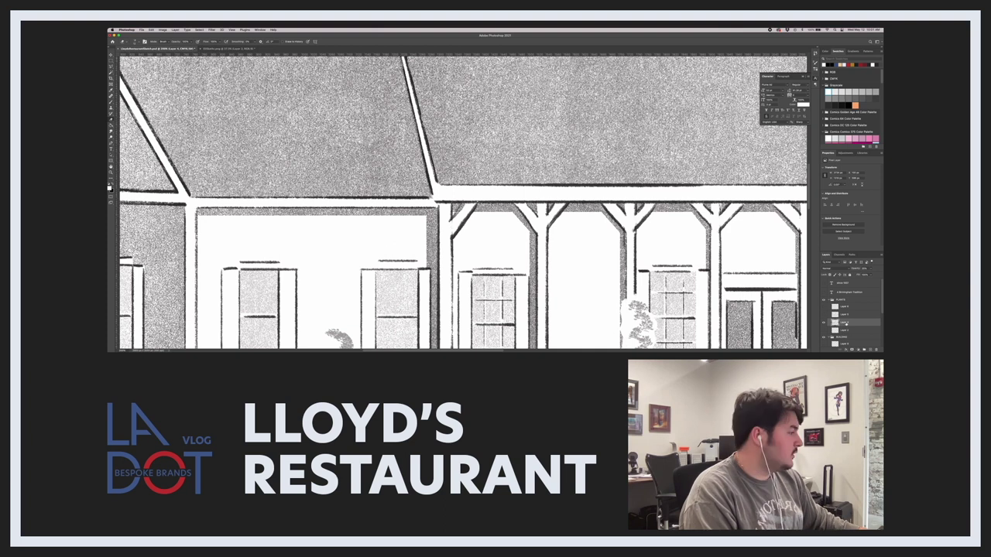
Select the building's wall shading layer and roughen the shadow edges on the wall between the gable and the porch with the Eraser.
scroll(846, 325, "down", 4)
left_click(845, 326)
mouse_move(201, 214)
left_mouse_down()
mouse_move(390, 216)
mouse_move(265, 216)
mouse_move(370, 216)
left_mouse_up()
key("super+z")
key("super+z")
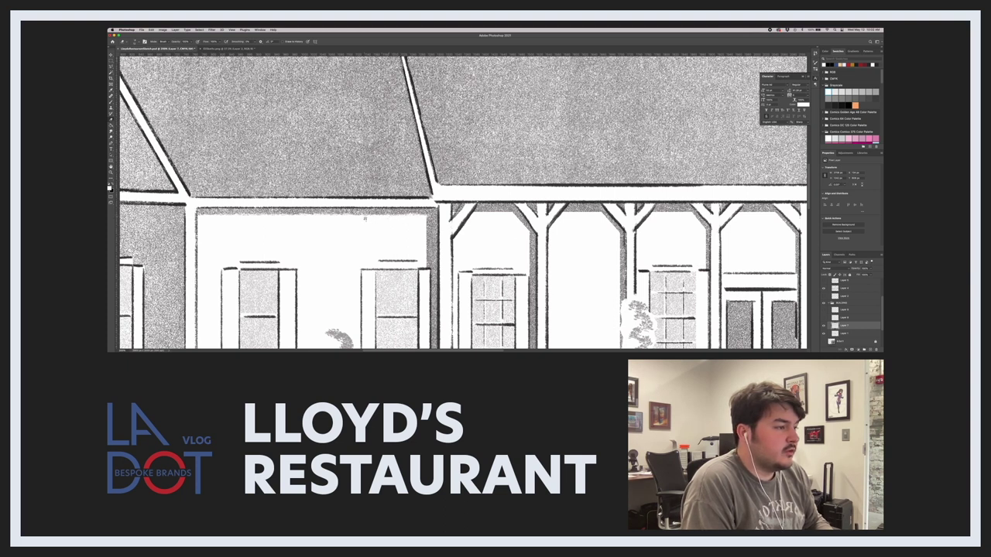
mouse_move(427, 220)
left_mouse_down()
mouse_move(425, 258)
mouse_move(426, 233)
left_mouse_up()
scroll(387, 220, "down", 5)
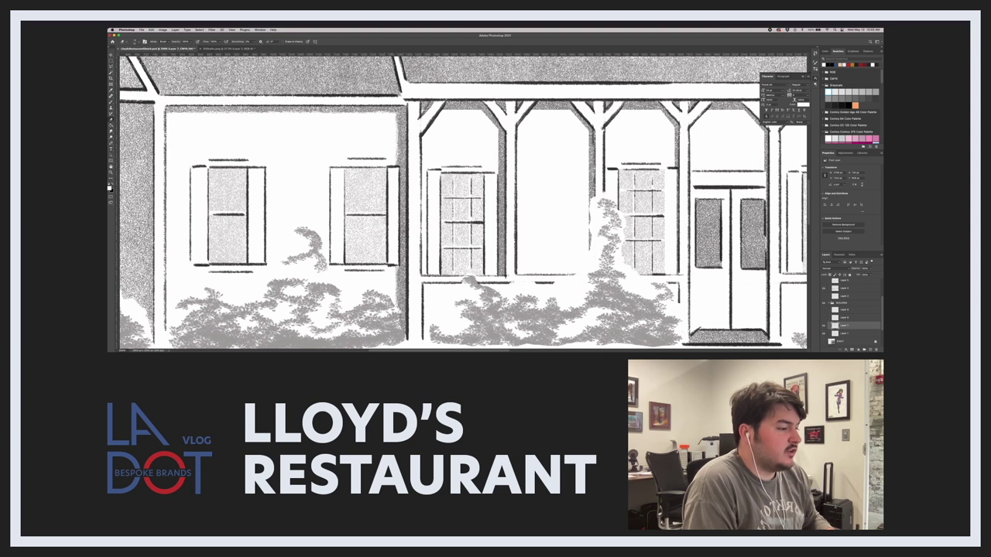
Erase along the shadows under the eave and beside the posts across the porch bays to give them rough edges.
left_click_drag(458, 122, 407, 145)
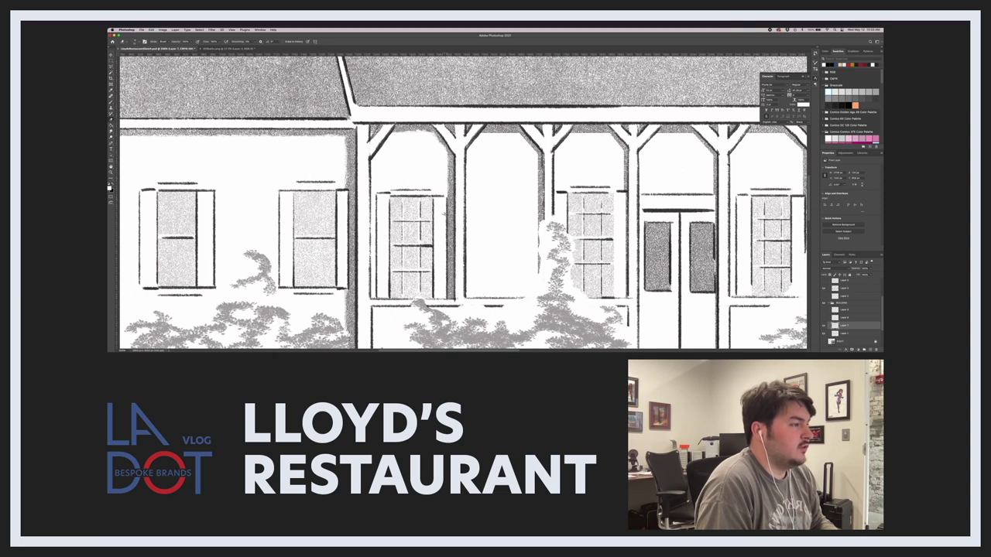
scroll(475, 159, "right", 4)
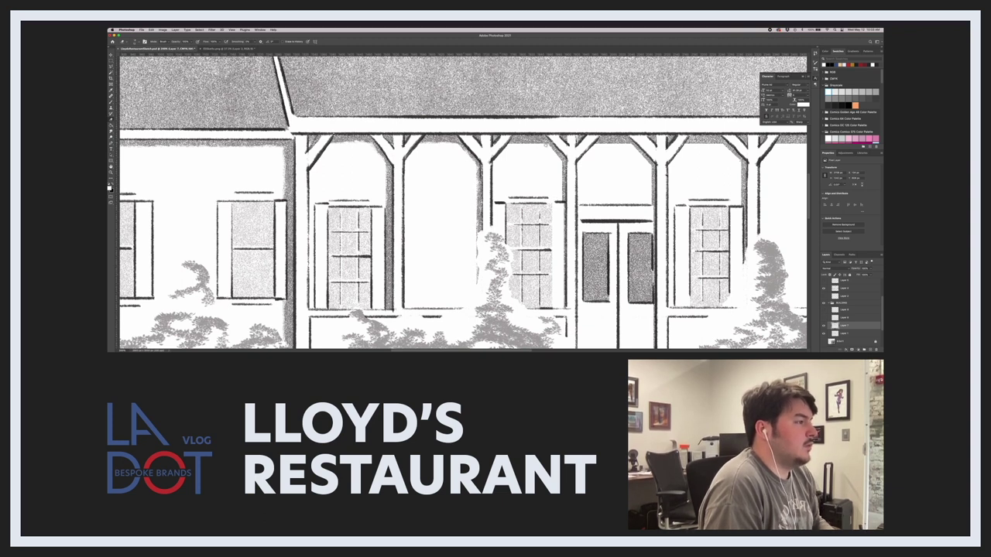
scroll(476, 219, "right", 3)
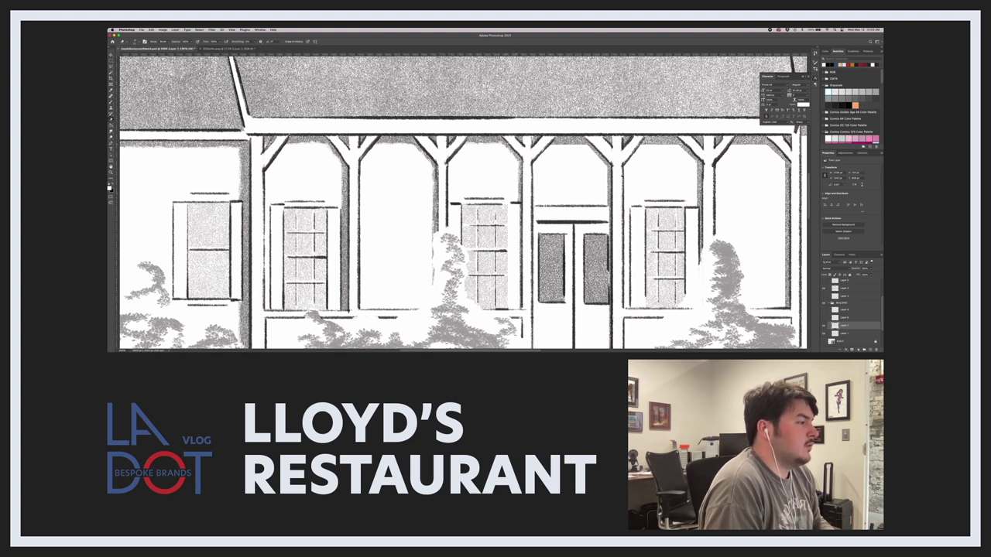
scroll(518, 184, "right", 3)
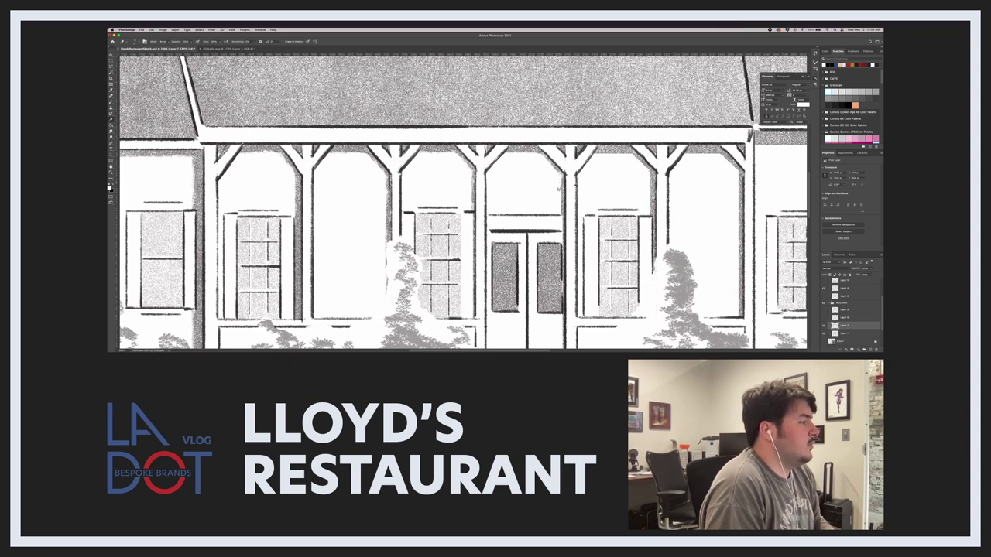
scroll(559, 188, "right", 4)
scroll(559, 188, "down", 1)
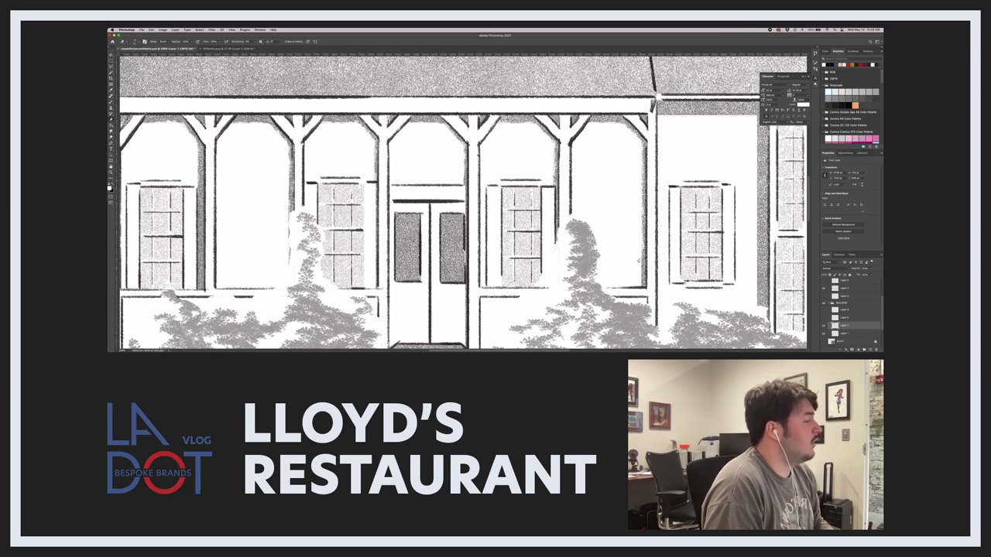
Roughen the edges of the eave and corner shadows on the wall sections between the porch and the sign.
left_click_drag(657, 96, 523, 120)
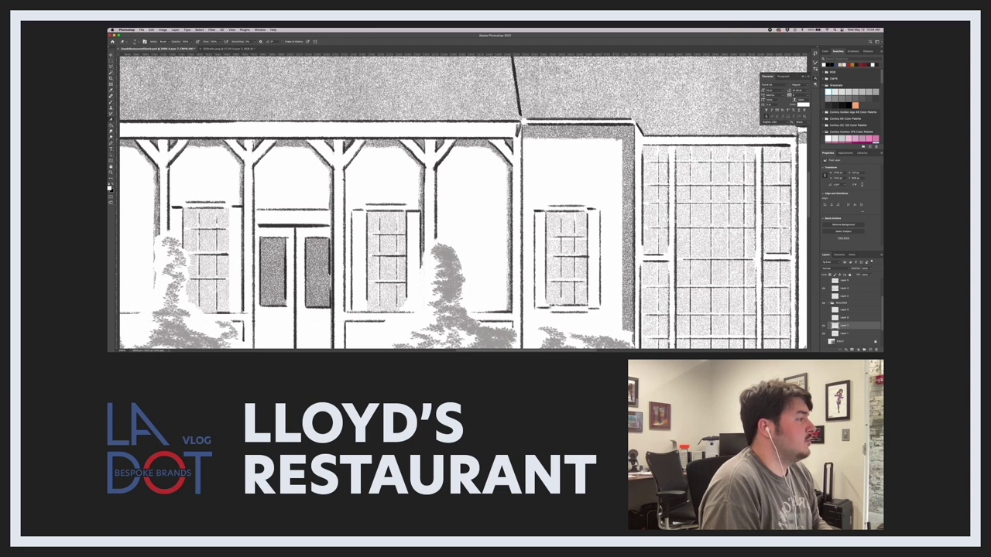
left_click_drag(523, 120, 443, 111)
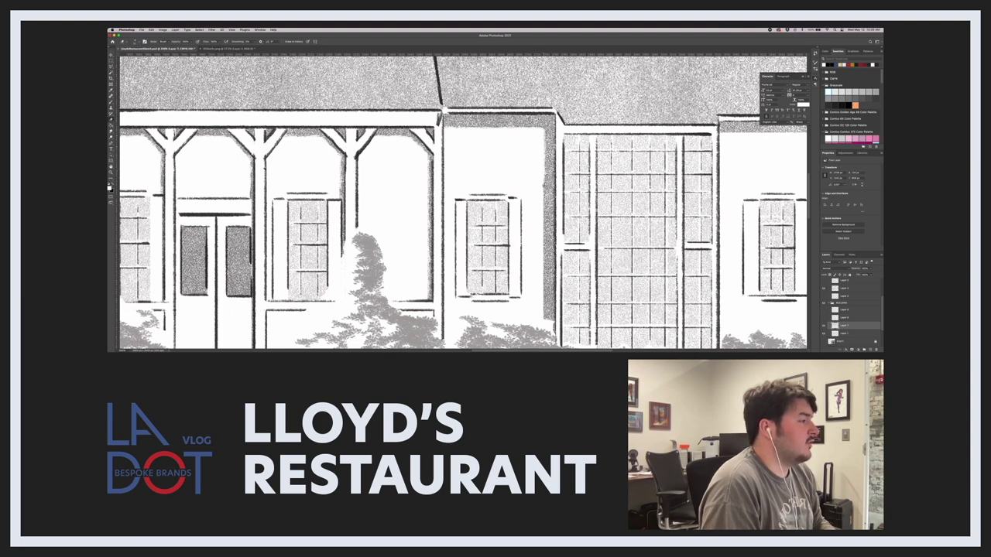
left_click_drag(544, 200, 543, 188)
left_click_drag(544, 225, 545, 287)
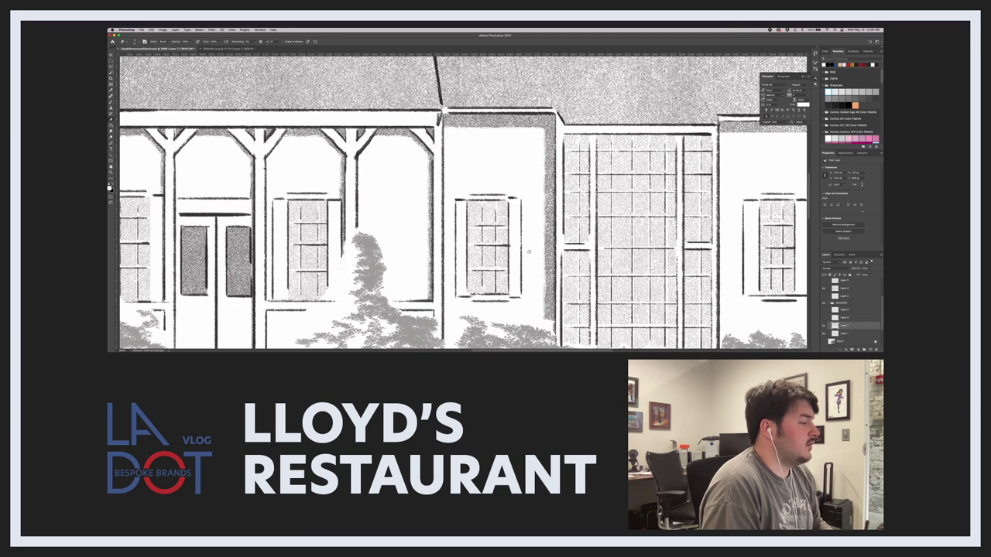
scroll(529, 251, "right", 3)
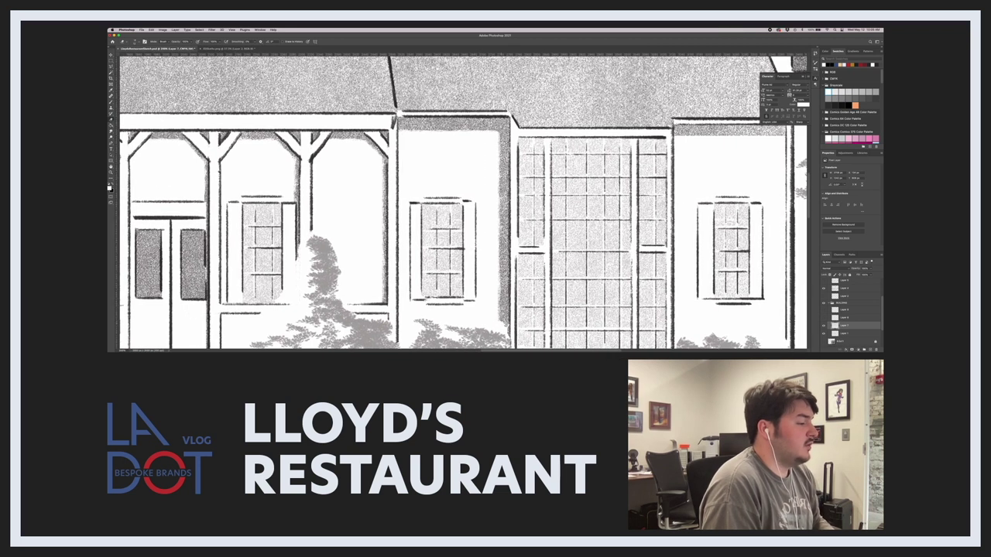
scroll(475, 308, "right", 3)
scroll(475, 308, "down", 2)
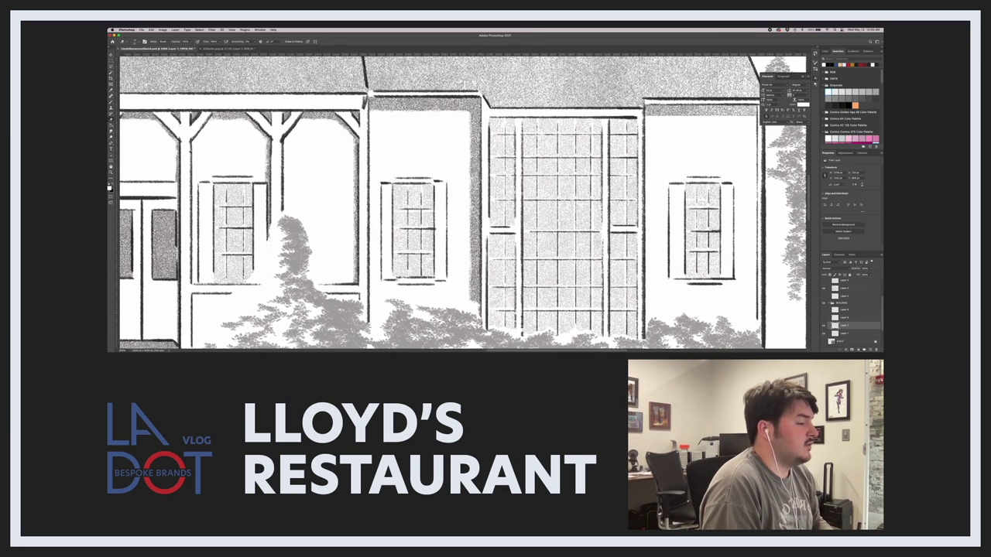
scroll(474, 308, "right", 2)
scroll(463, 202, "right", 4)
scroll(463, 202, "up", 1)
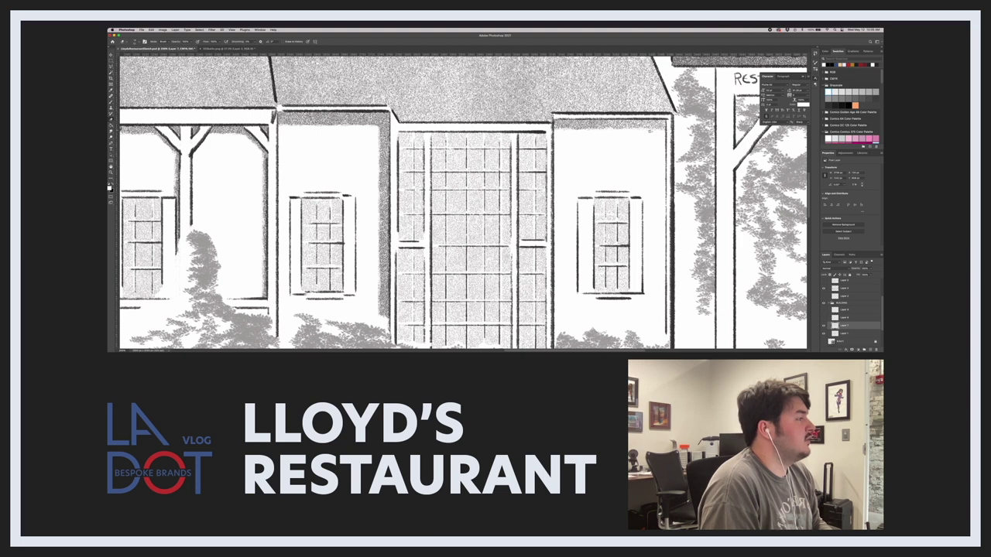
Review the roughened shadows on the full building drawing.
key("z")
mouse_move(589, 172)
left_mouse_down()
mouse_move(554, 204)
mouse_move(565, 178)
left_mouse_up()
left_click(571, 176, "alt")
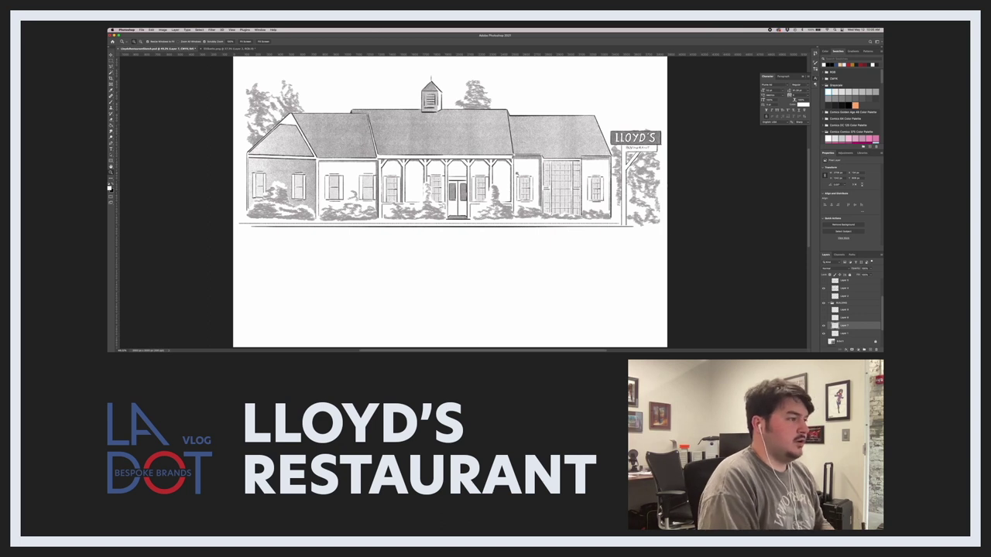
left_click(516, 175)
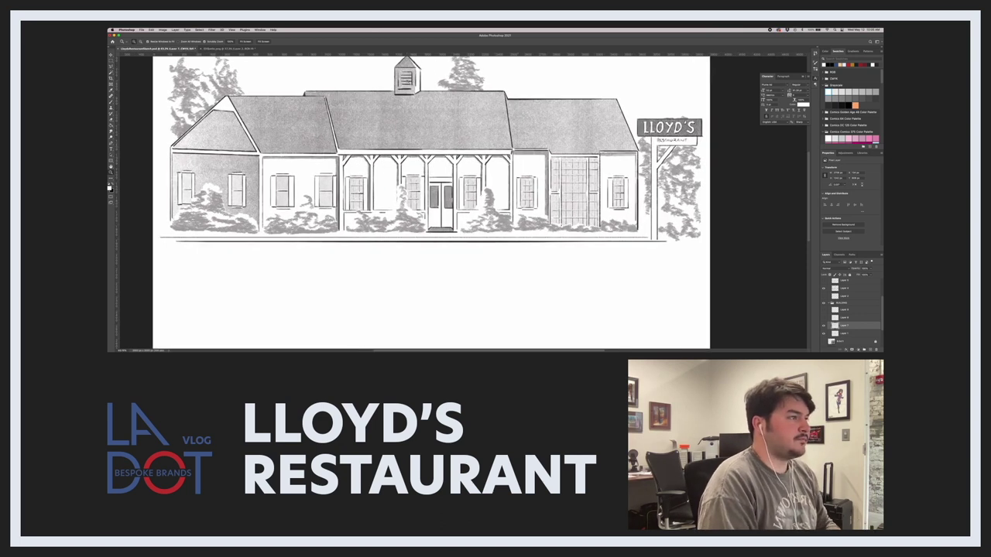
left_click_drag(409, 83, 419, 83)
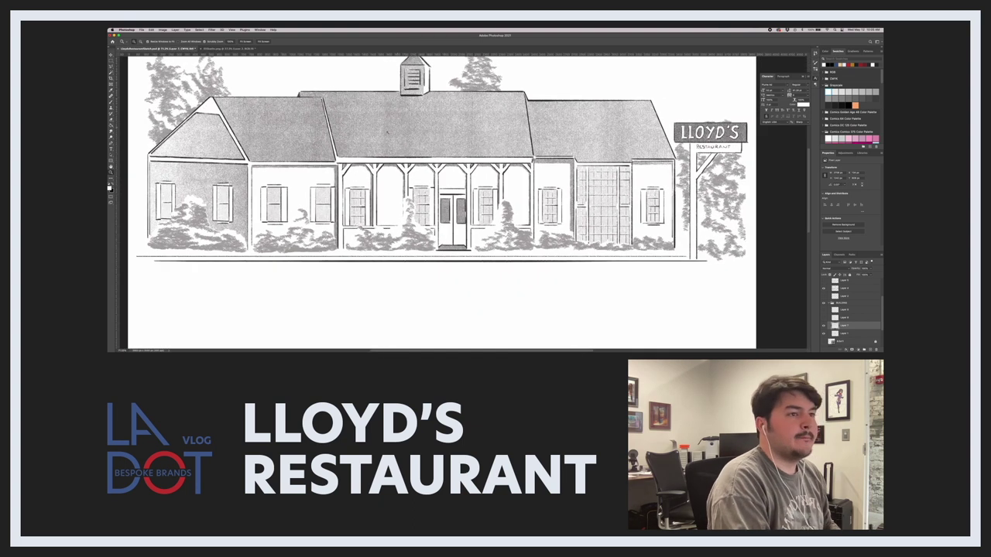
Select the building's shading with the Magic Wand.
scroll(381, 146, "down", 5)
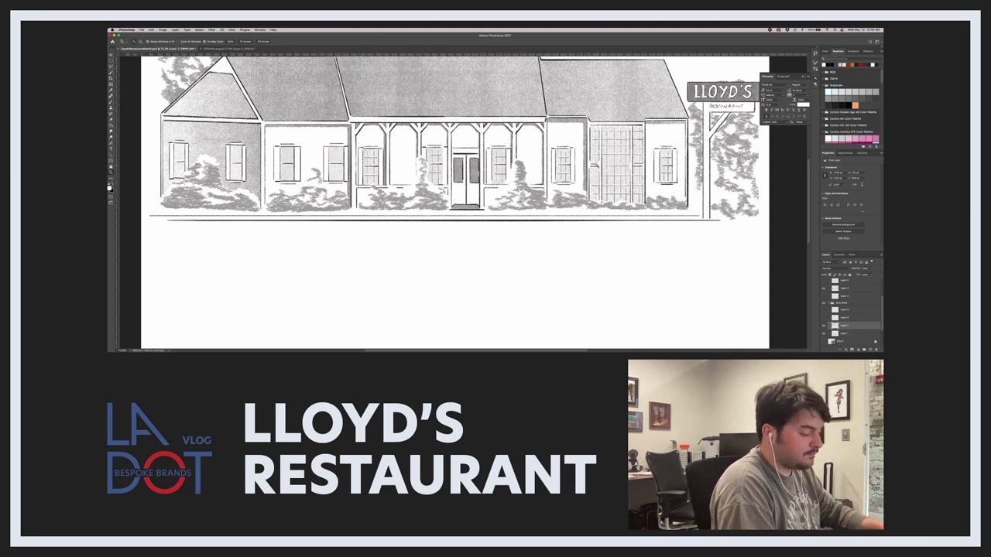
key("v")
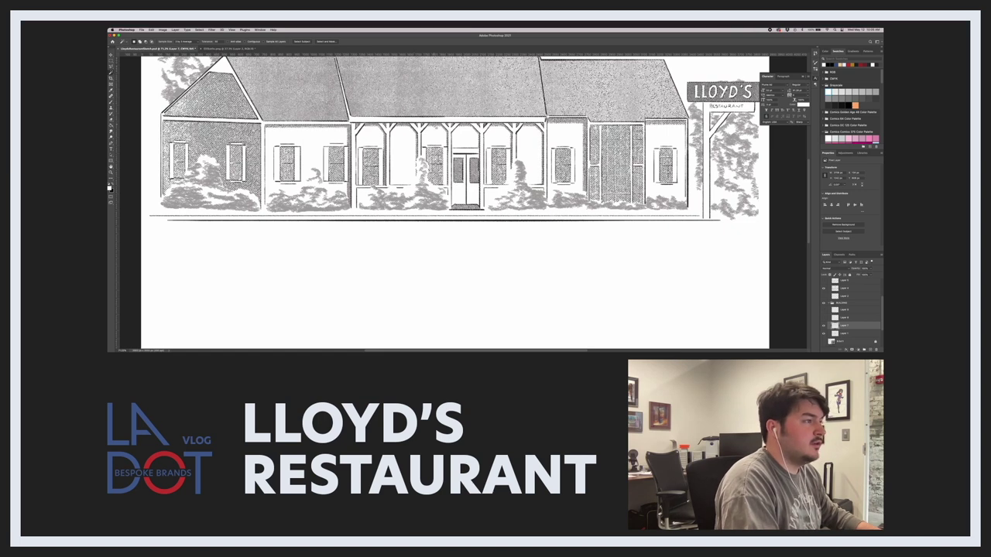
scroll(435, 125, "up", 2)
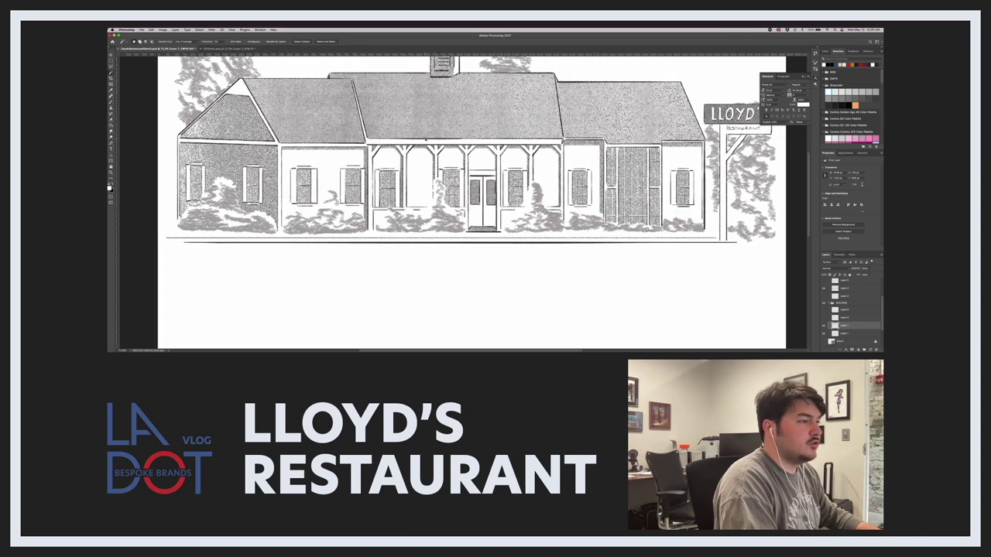
Subtract the gable wall, roofs, cupola, large glazed section and end window from the selection with one Polygonal Lasso outline.
key("l")
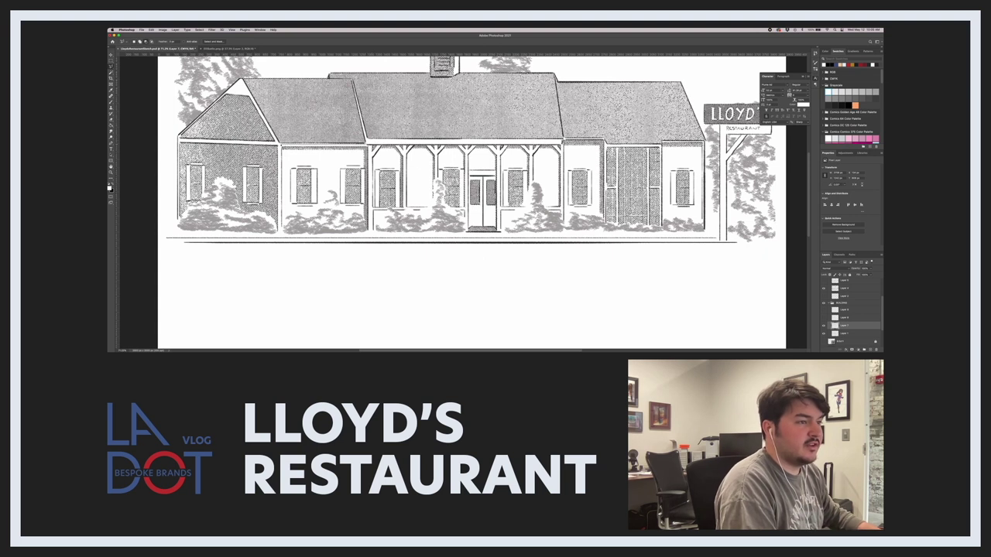
left_click(280, 158)
scroll(280, 235, "right", 1)
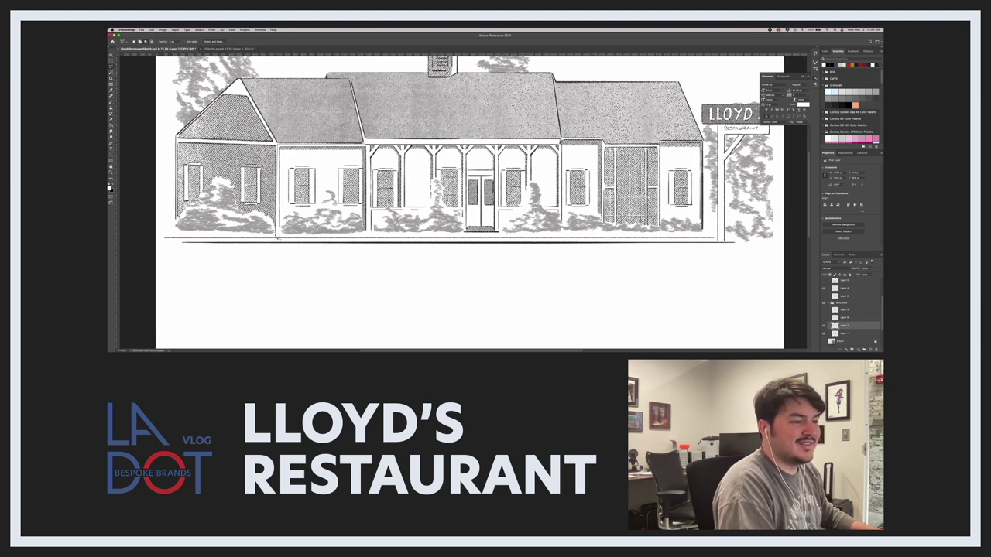
mouse_move(280, 239)
left_mouse_down()
mouse_move(194, 232)
mouse_move(172, 216)
mouse_move(177, 128)
mouse_move(218, 87)
left_mouse_up()
left_click(235, 75)
scroll(235, 76, "right", 3)
scroll(249, 74, "up", 2)
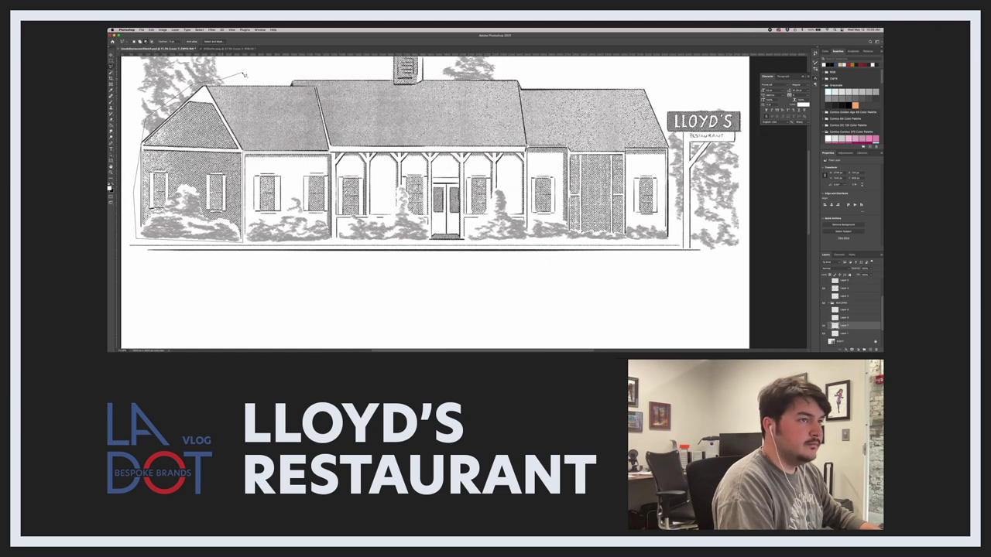
left_click(279, 79)
scroll(324, 72, "up", 1)
left_click(334, 73)
left_click(387, 69)
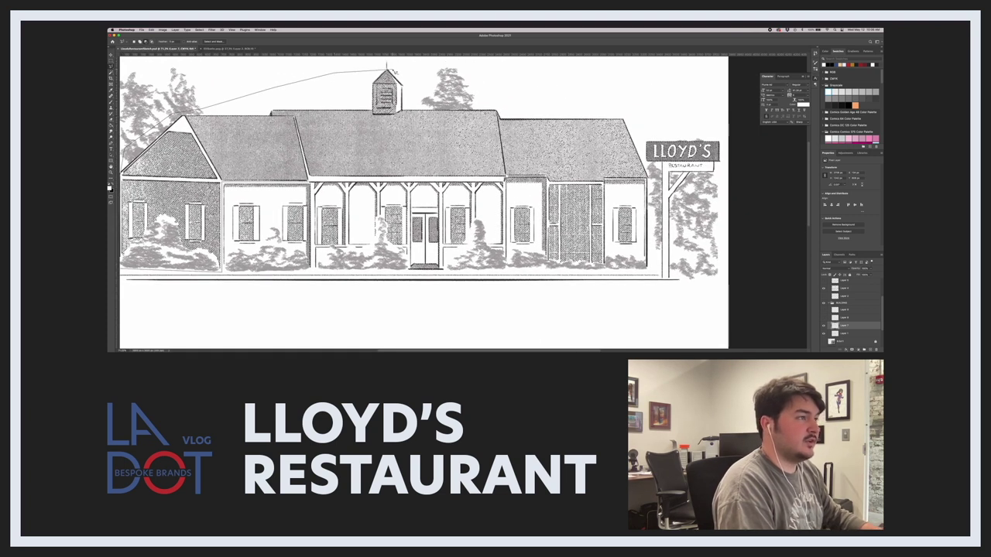
mouse_move(414, 72)
left_mouse_down()
mouse_move(456, 99)
mouse_move(700, 113)
mouse_move(726, 141)
mouse_move(726, 165)
mouse_move(605, 180)
mouse_move(607, 191)
mouse_move(644, 200)
mouse_move(647, 224)
mouse_move(639, 250)
mouse_move(609, 259)
mouse_move(602, 276)
mouse_move(551, 273)
mouse_move(550, 182)
mouse_move(522, 177)
left_mouse_up()
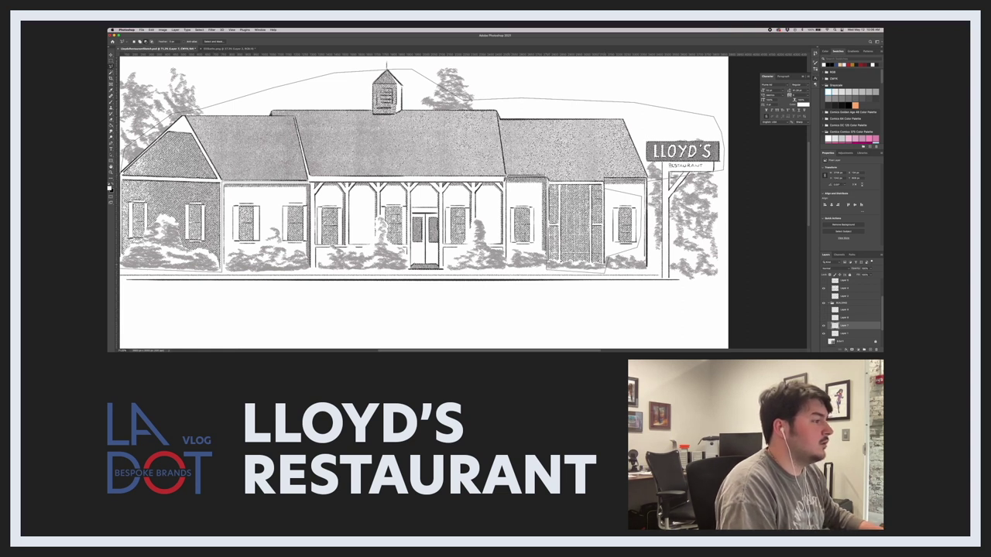
left_click(504, 181)
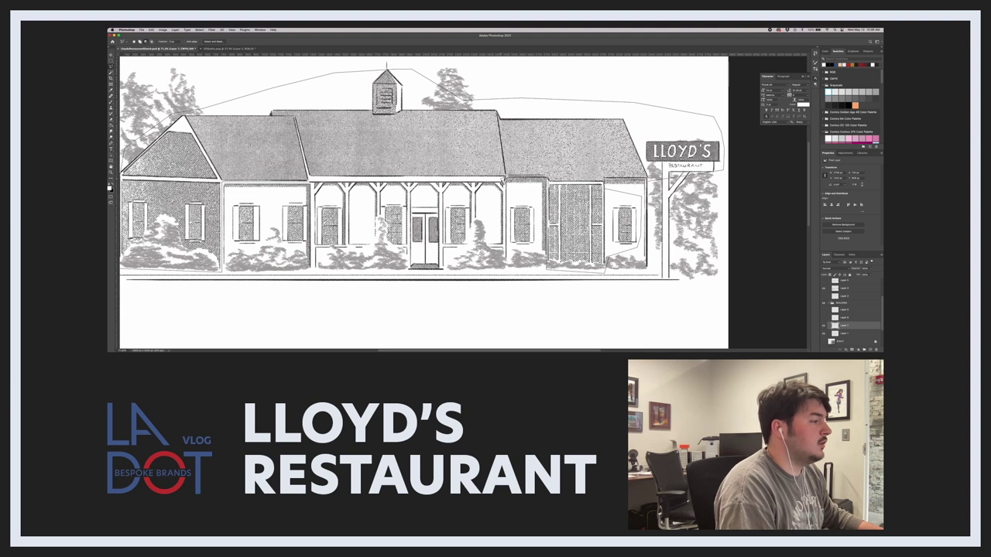
left_click_drag(503, 180, 311, 179)
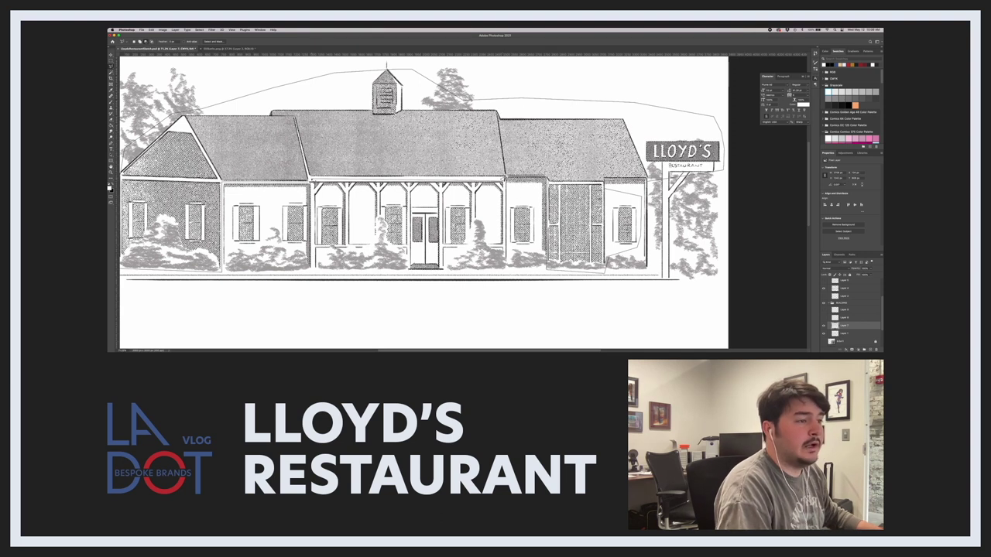
left_click(122, 268)
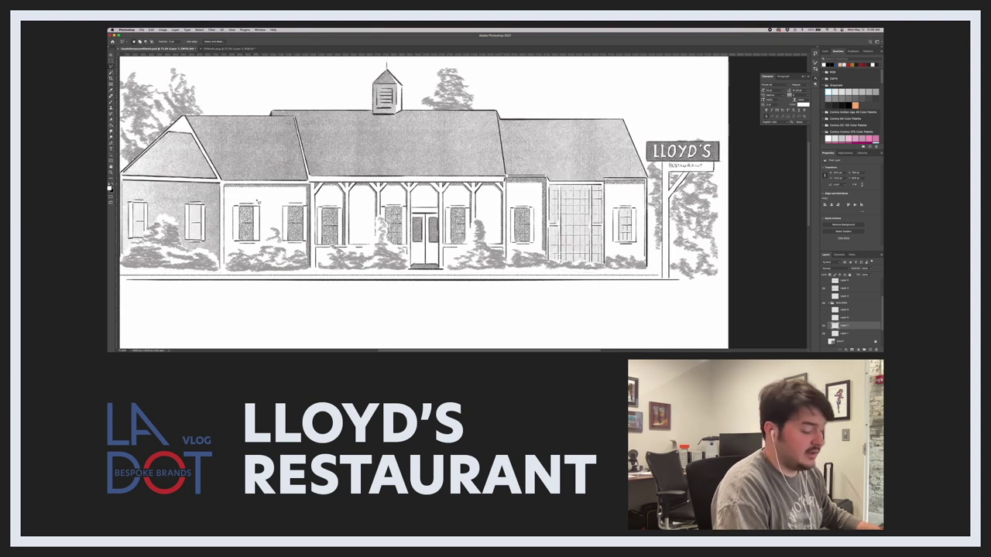
Remove the two windows between the gable wall and the porch from the shading selection.
left_click(234, 198)
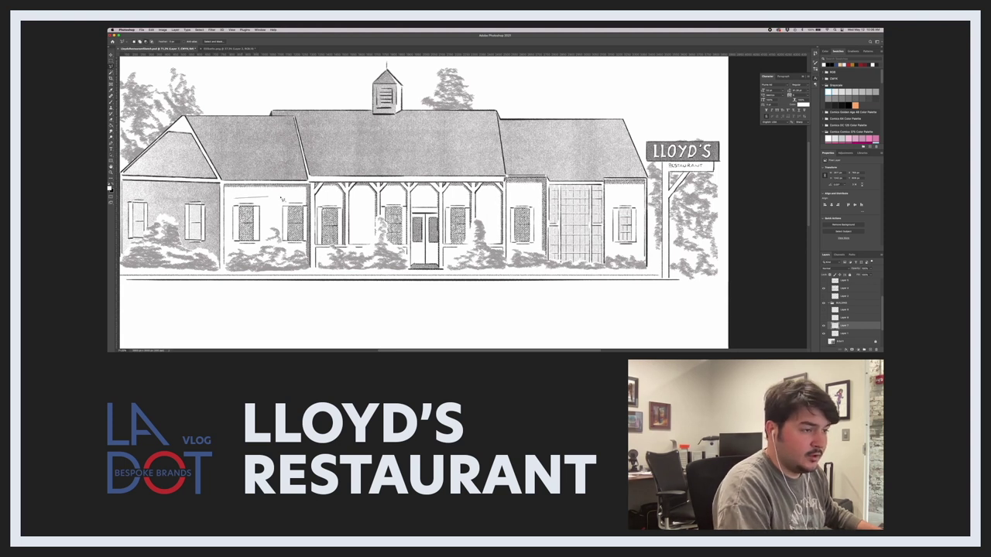
left_click(304, 199)
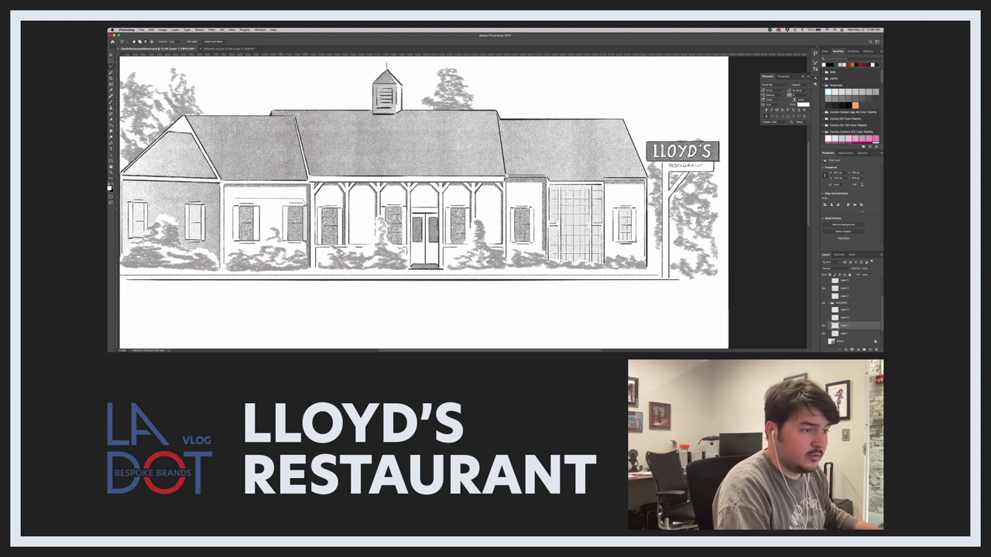
mouse_move(308, 246)
left_mouse_down()
mouse_move(228, 246)
mouse_move(237, 200)
left_mouse_up()
key("Delete")
key("super+d")
Remove the first porch window, nearest the gable, from the shading selection.
left_click(319, 205)
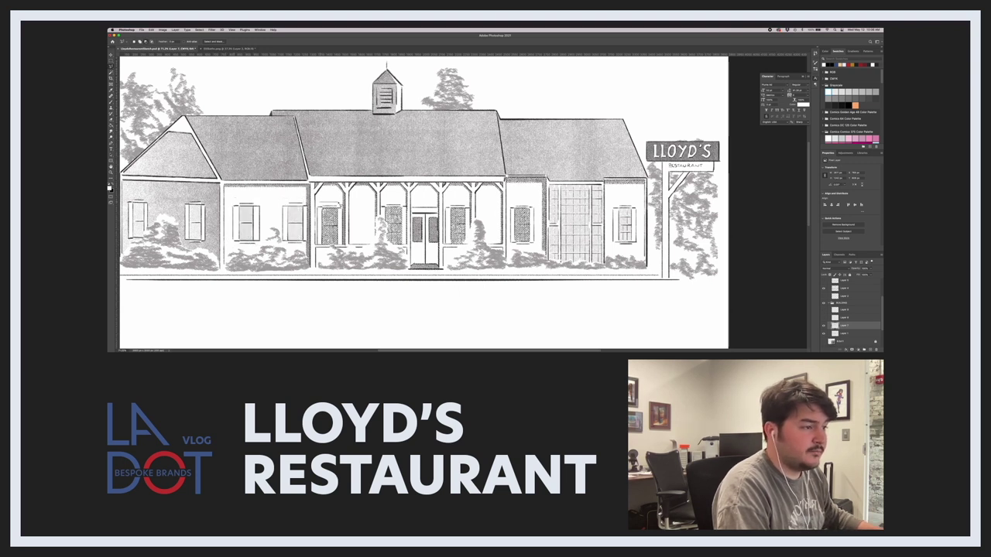
left_click(340, 205)
mouse_move(339, 211)
left_mouse_down()
mouse_move(325, 251)
mouse_move(320, 203)
left_mouse_up()
key("Delete")
key("super+d")
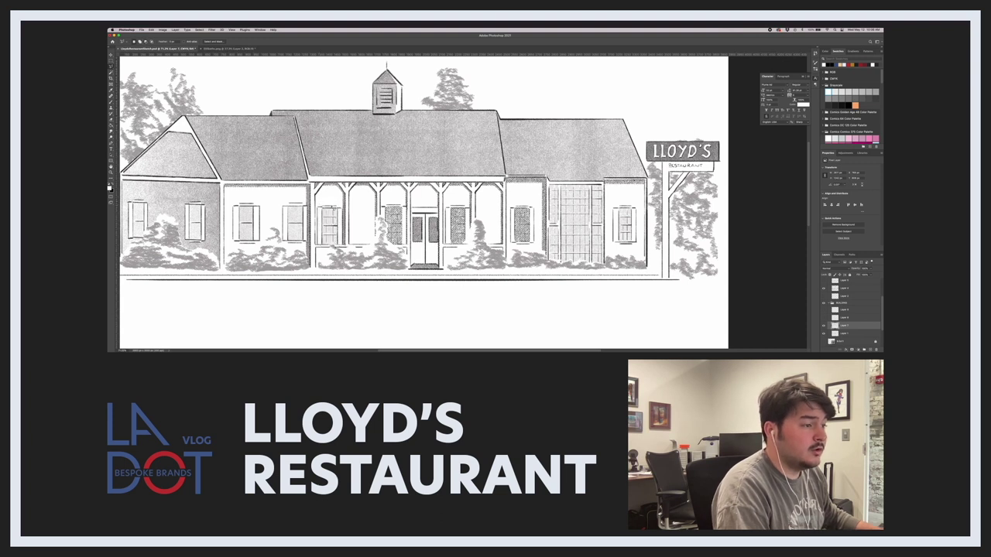
Delete the excess wall shading over the remaining porch windows and clear the selection.
mouse_move(384, 203)
left_mouse_down()
mouse_move(387, 249)
mouse_move(402, 253)
mouse_move(404, 206)
mouse_move(386, 203)
mouse_move(437, 211)
mouse_move(438, 221)
left_mouse_up()
key("Delete")
key("super+d")
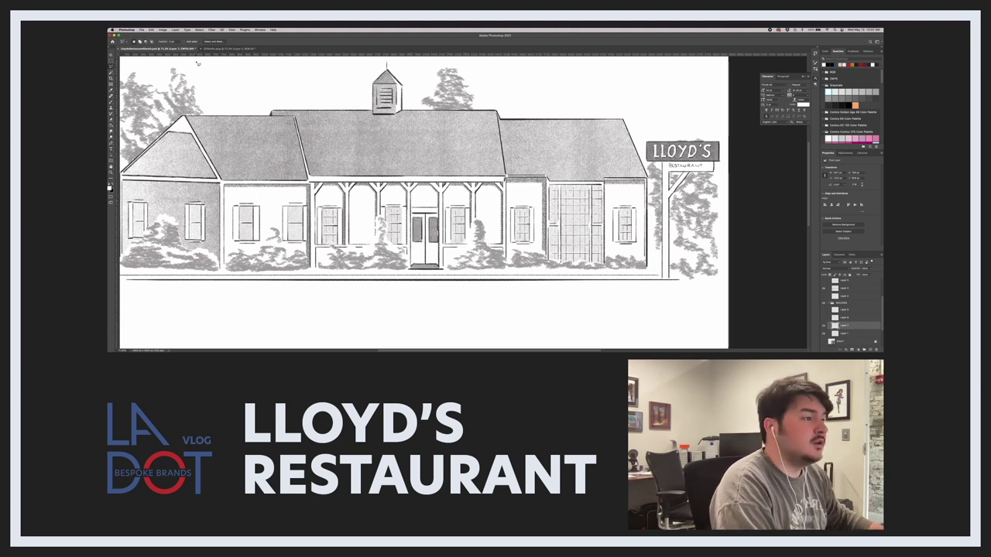
Pick a rough Eraser brush, adjust its size, and break up the wall shadow edges beside the porch and around the far wing.
left_click(111, 119)
left_click(135, 42)
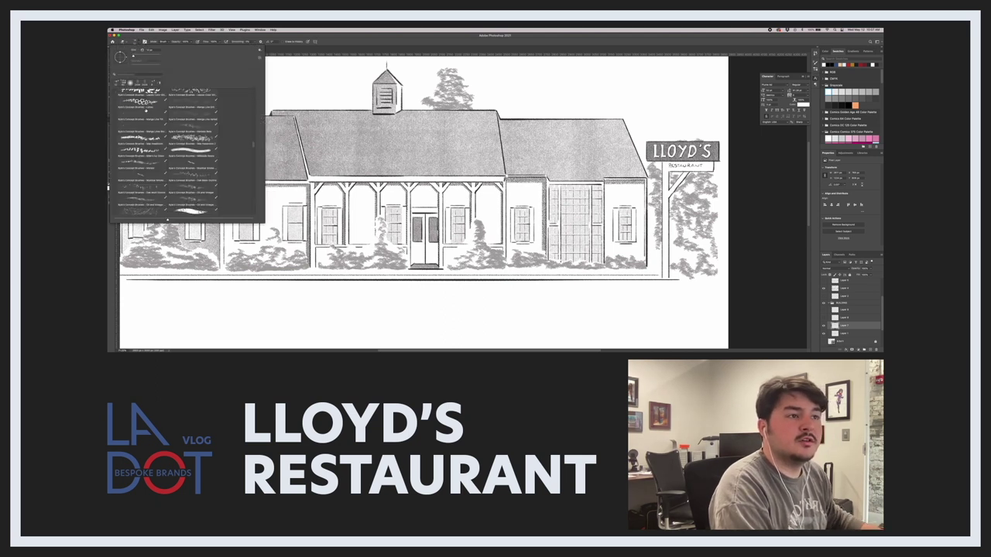
left_click(163, 42)
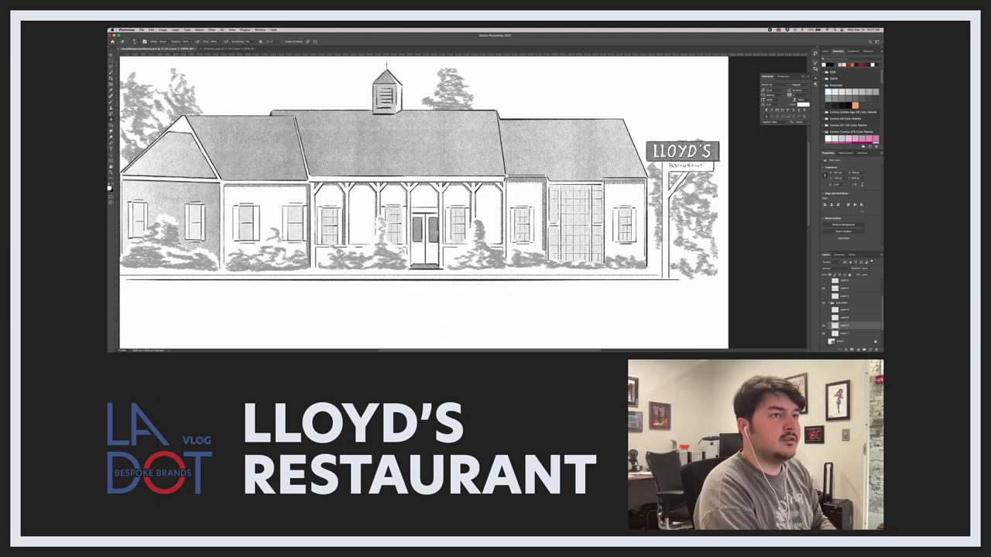
left_click(135, 42)
left_click_drag(133, 56, 140, 56)
left_click(288, 188)
mouse_move(279, 188)
left_mouse_down()
mouse_move(306, 203)
mouse_move(308, 260)
left_mouse_up()
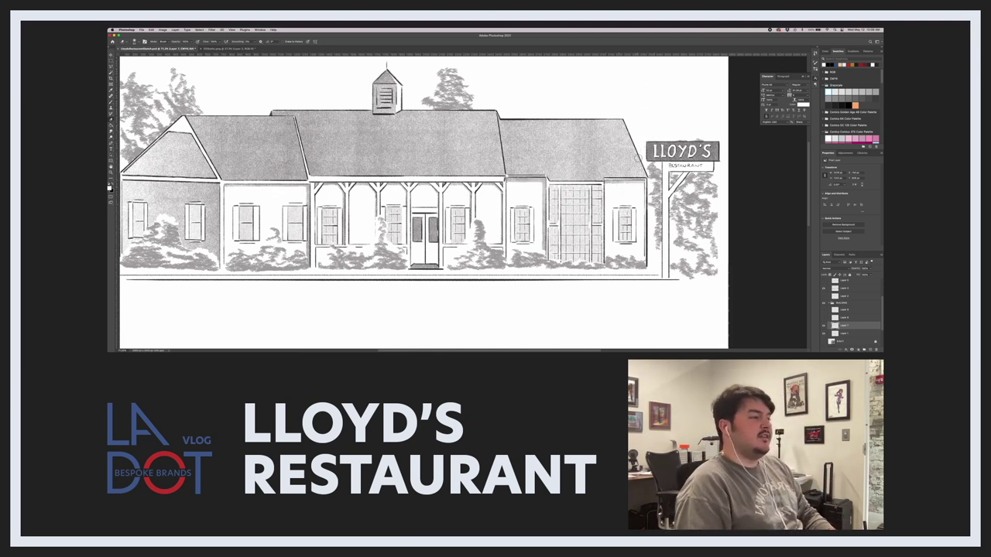
mouse_move(591, 180)
left_mouse_down()
mouse_move(629, 198)
mouse_move(623, 207)
left_mouse_up()
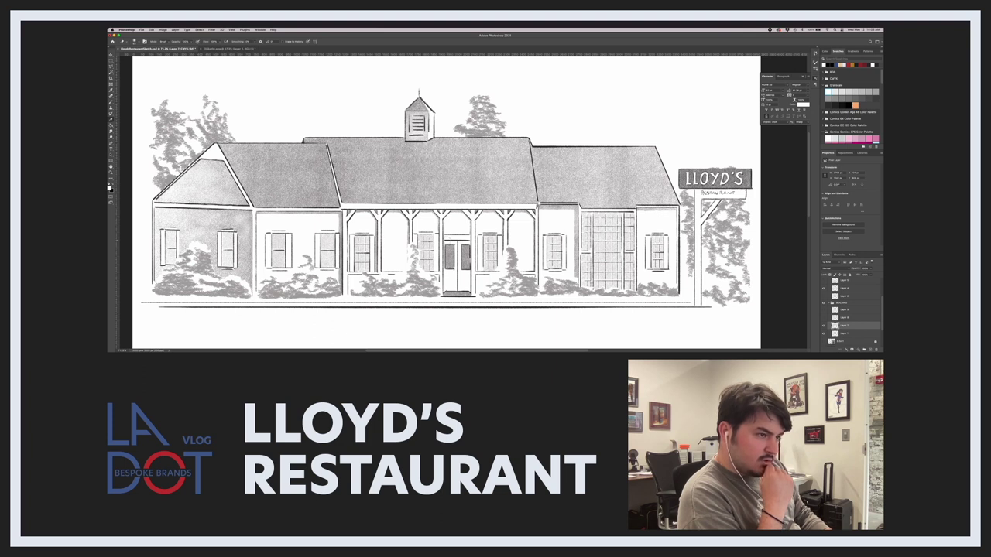
Compare the porch shading with the coloured reference artwork by briefly showing that layer and hiding it again.
key("z")
left_click_drag(368, 279, 379, 278)
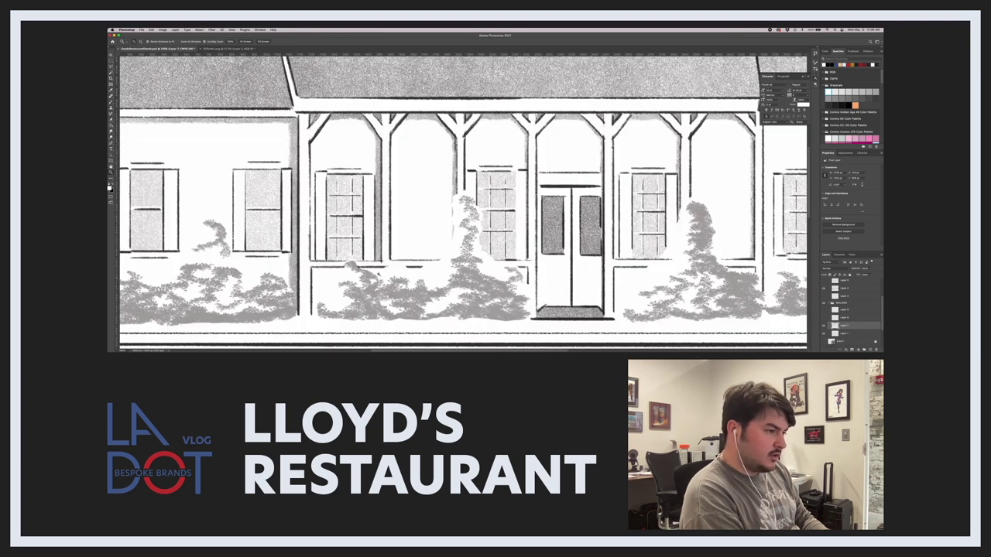
left_click(380, 272)
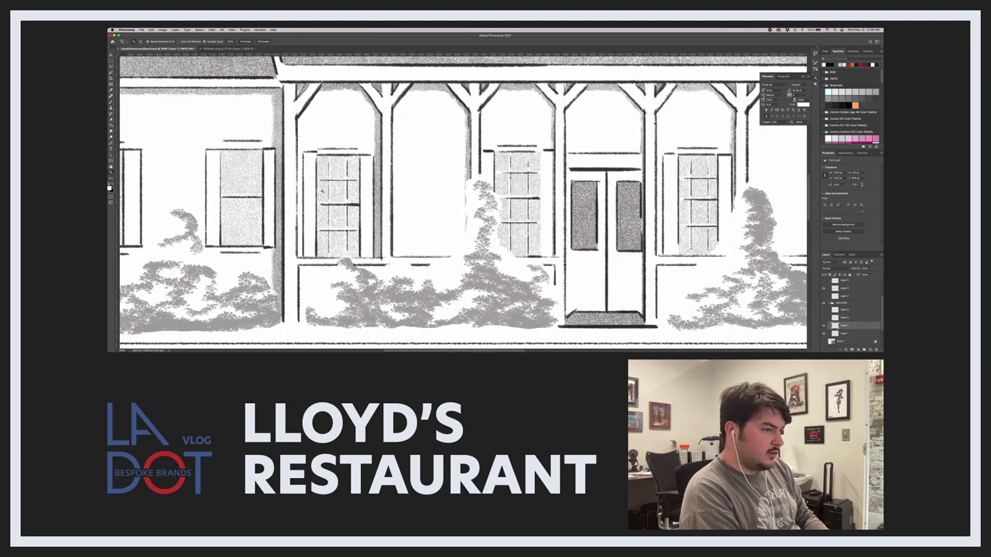
scroll(851, 309, "down", 3)
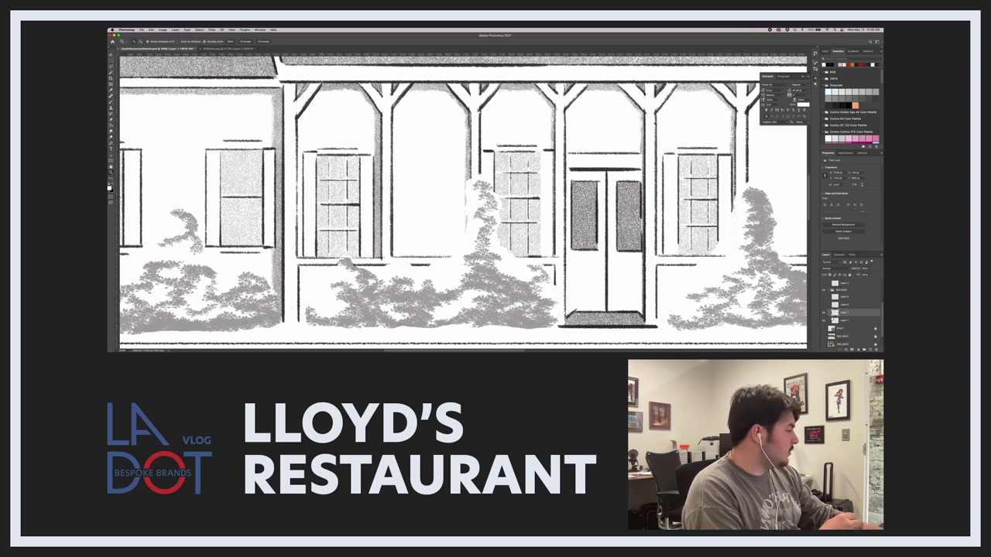
left_click(824, 328)
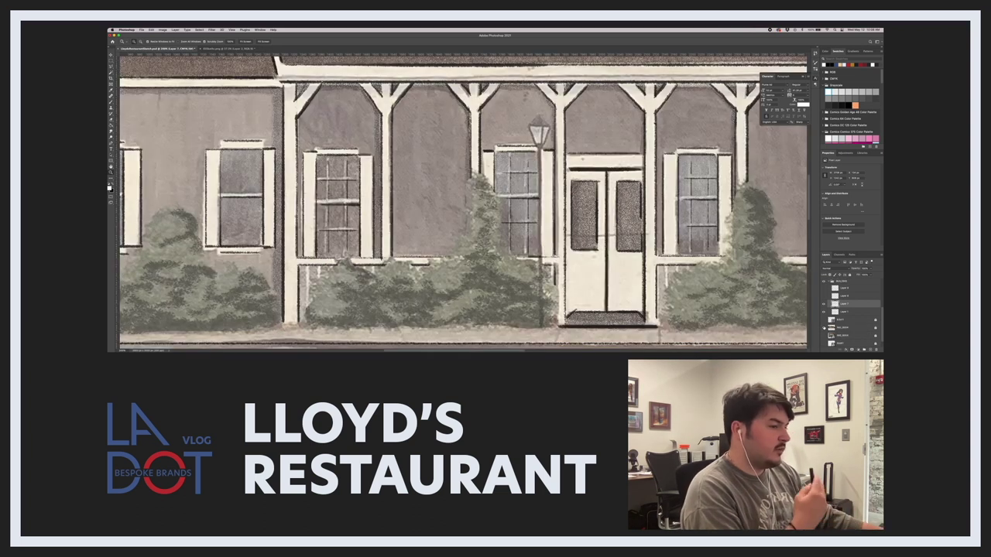
left_click(824, 328)
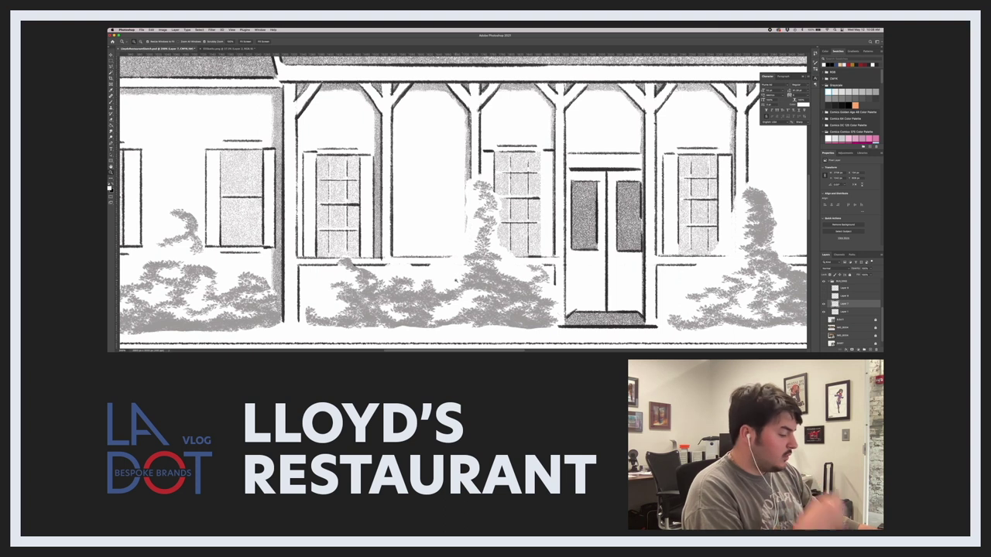
Select the wall area around the shrubs with the Magic Wand.
key("i")
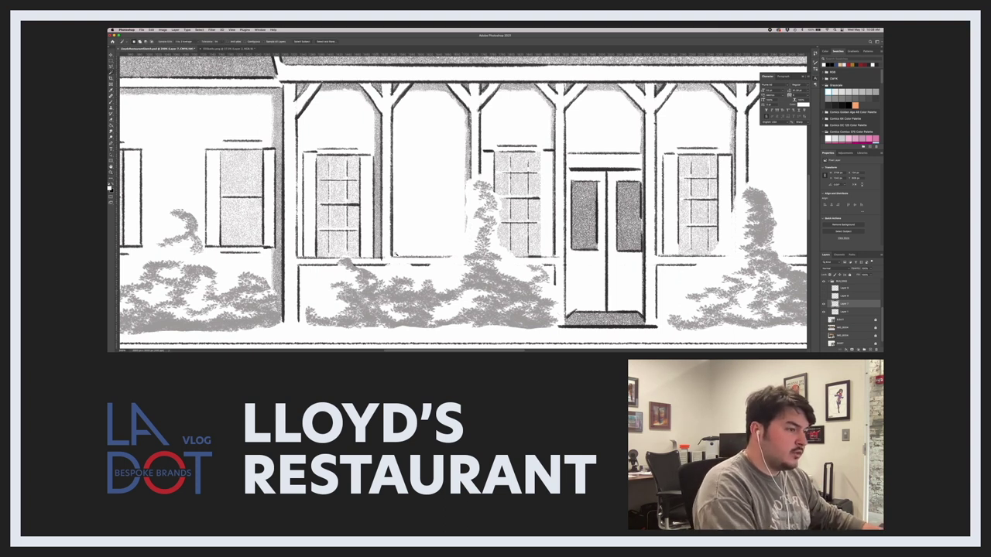
left_click(415, 281)
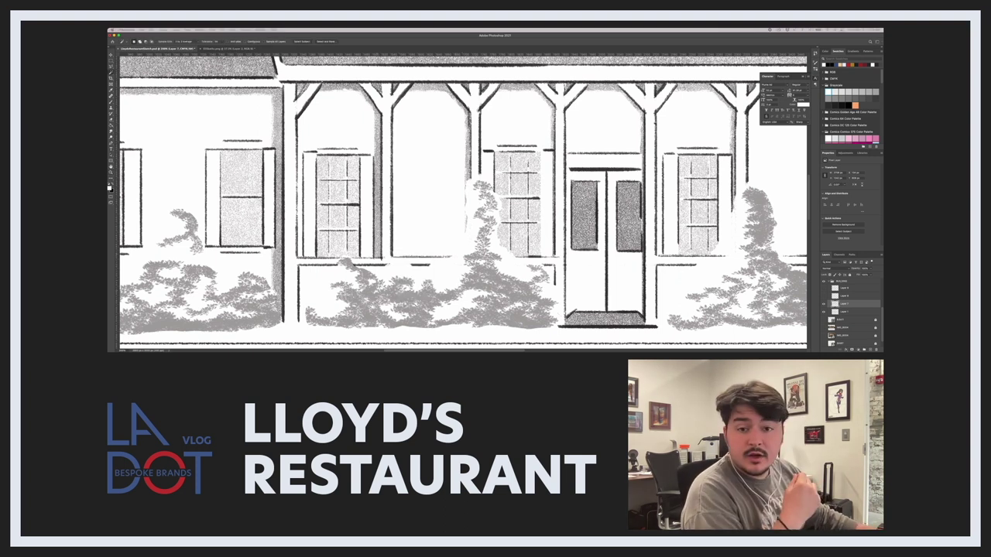
key("super+shift+l")
left_click(352, 186)
left_click(352, 193)
left_click(389, 177)
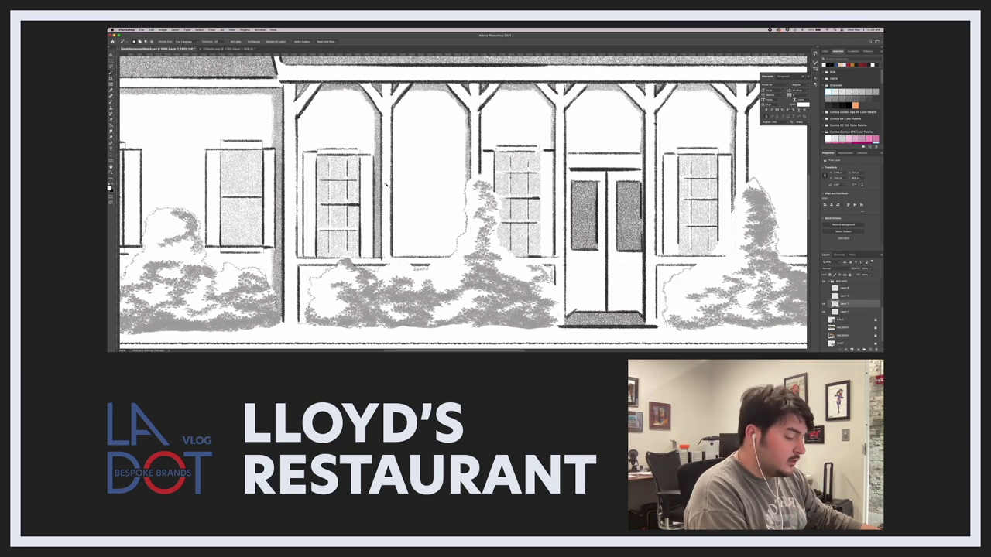
Subtract the doorway and everything above the porch railing with a Polygonal Lasso outline, isolating the low porch wall behind the shrubs.
key("l")
left_click(296, 261, "alt")
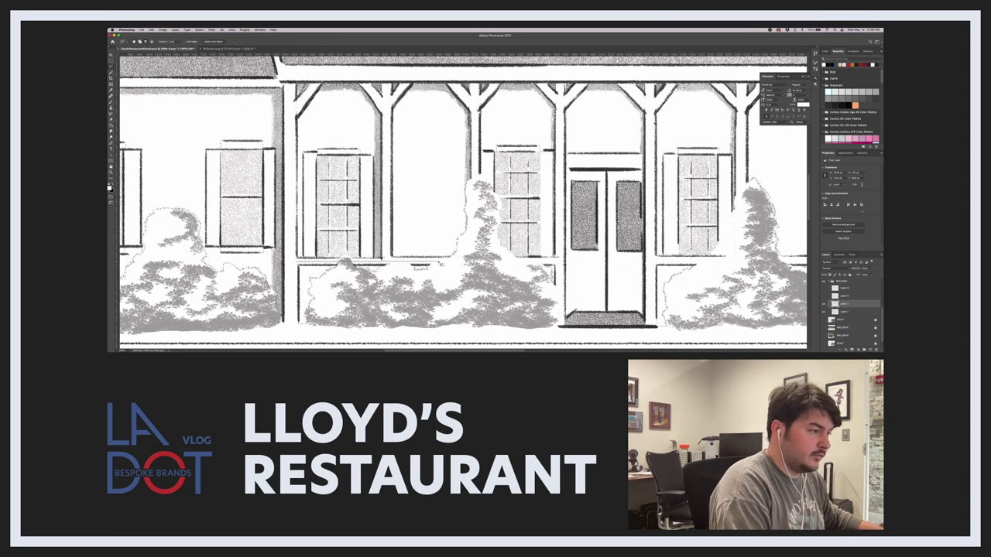
left_click(560, 261)
left_click(558, 326)
left_click(654, 334)
left_click(653, 260)
scroll(660, 262, "right", 5)
left_click(653, 262)
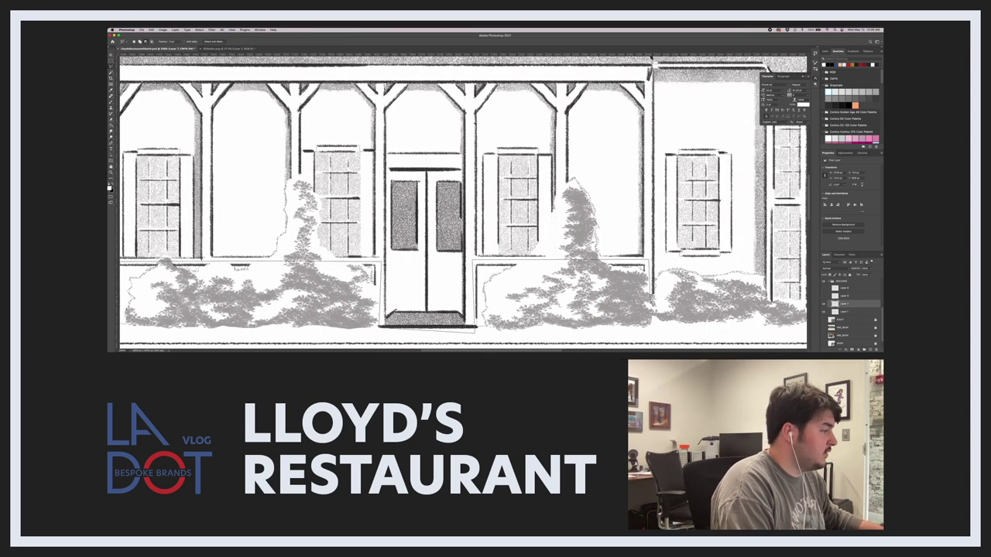
left_click(652, 301)
scroll(653, 302, "right", 6)
left_click(656, 319)
scroll(656, 319, "right", 5)
scroll(656, 319, "up", 6)
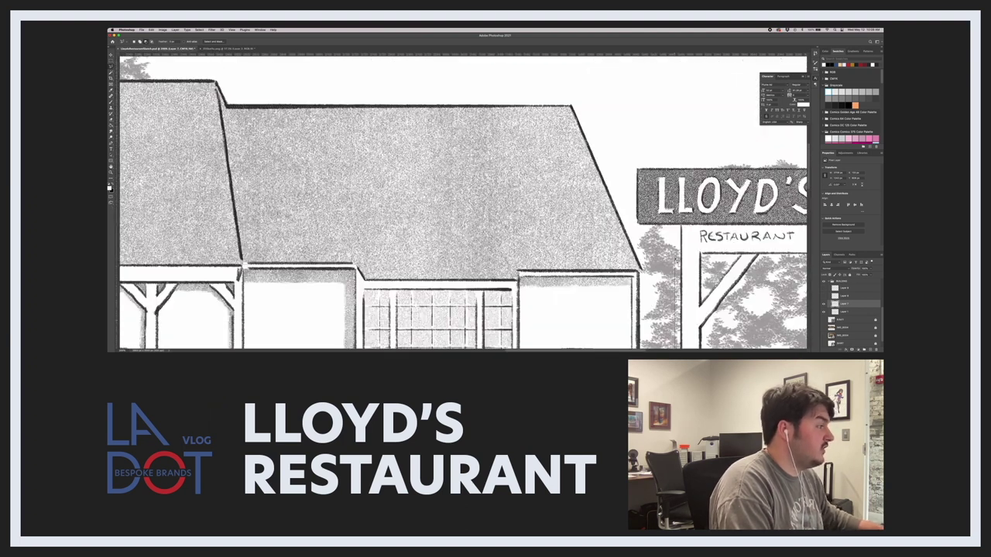
scroll(670, 248, "right", 5)
left_click(670, 247)
left_click(504, 137)
scroll(504, 137, "left", 3)
left_click(440, 110)
scroll(440, 111, "left", 12)
left_click(499, 135)
mouse_move(490, 97)
left_mouse_down()
mouse_move(390, 97)
mouse_move(352, 229)
mouse_move(192, 203)
mouse_move(186, 228)
mouse_move(309, 252)
mouse_move(521, 254)
mouse_move(486, 252)
left_mouse_up()
left_click(754, 253)
key("Delete")
key("super+d")
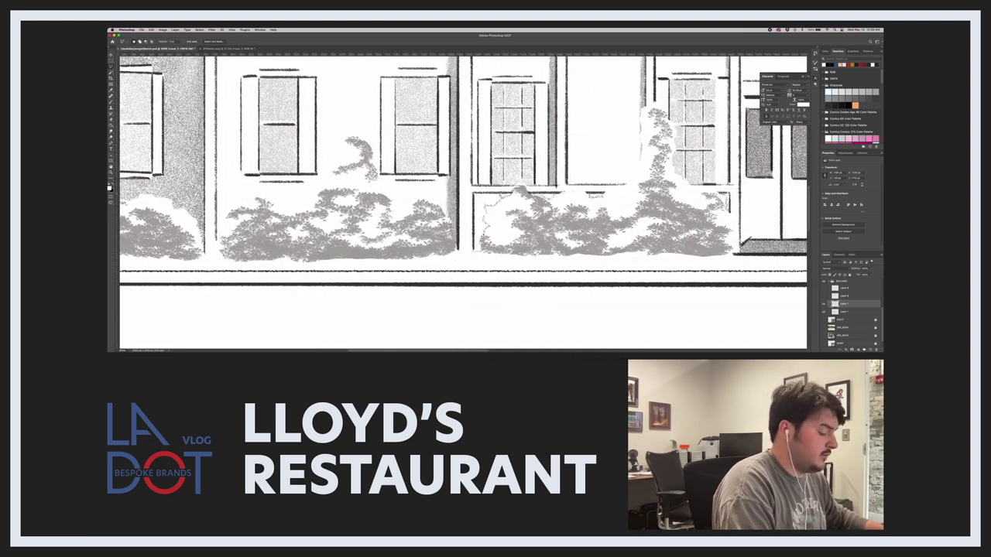
Set the brush opacity to 20% and shade the low porch wall panels behind the shrubs with the large grain brush.
key("z")
mouse_move(499, 201)
left_mouse_down()
mouse_move(439, 178)
mouse_move(476, 187)
mouse_move(441, 189)
left_mouse_up()
key("b")
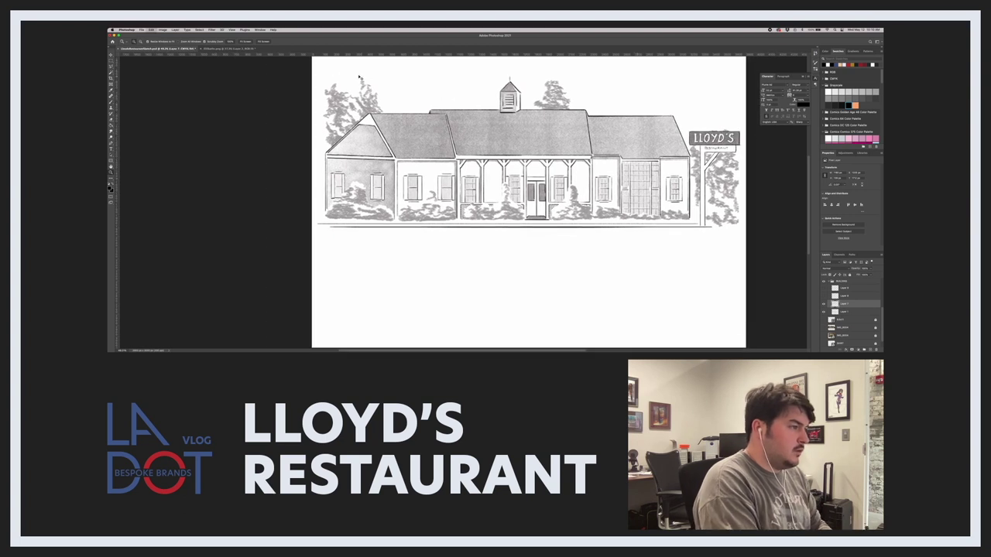
key("b")
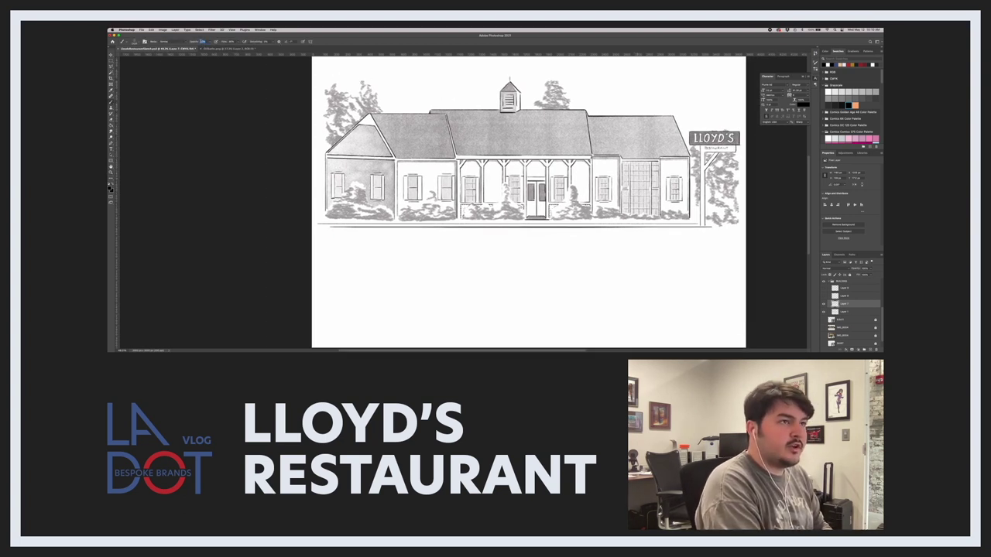
type("20")
key("Return")
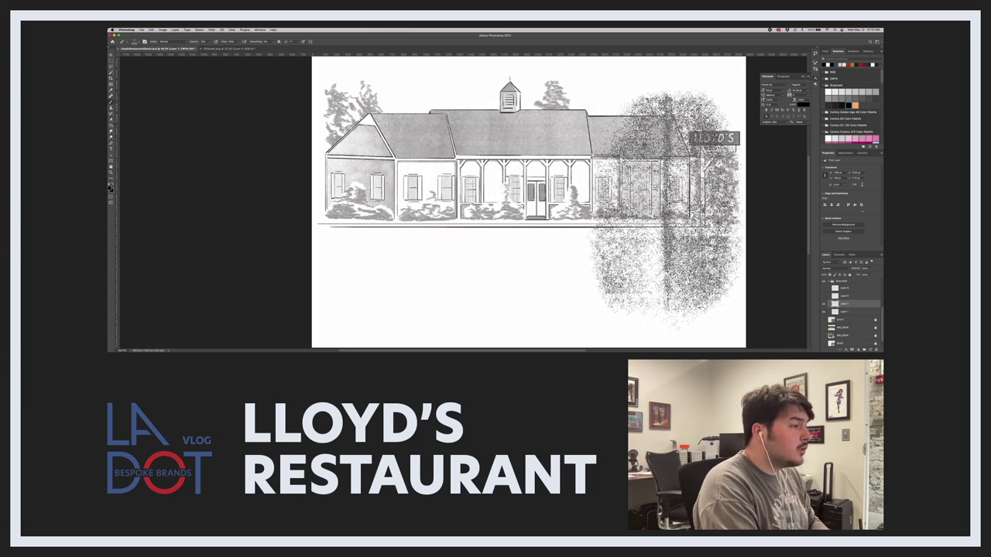
Switch the Eraser to a recently used brush preset for cleaning up the new shading on the low porch wall.
key("z")
left_click(543, 208)
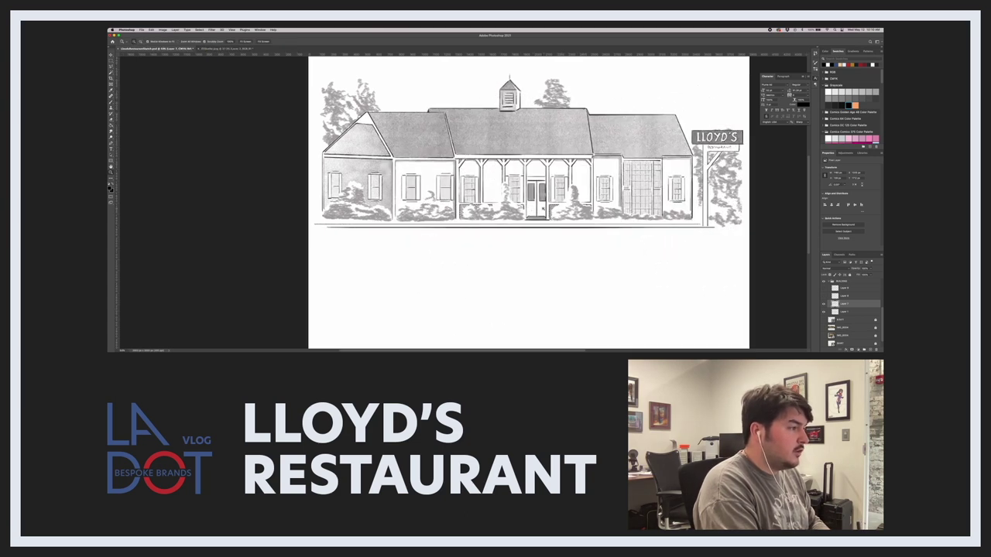
key("super+plus")
key("super+plus")
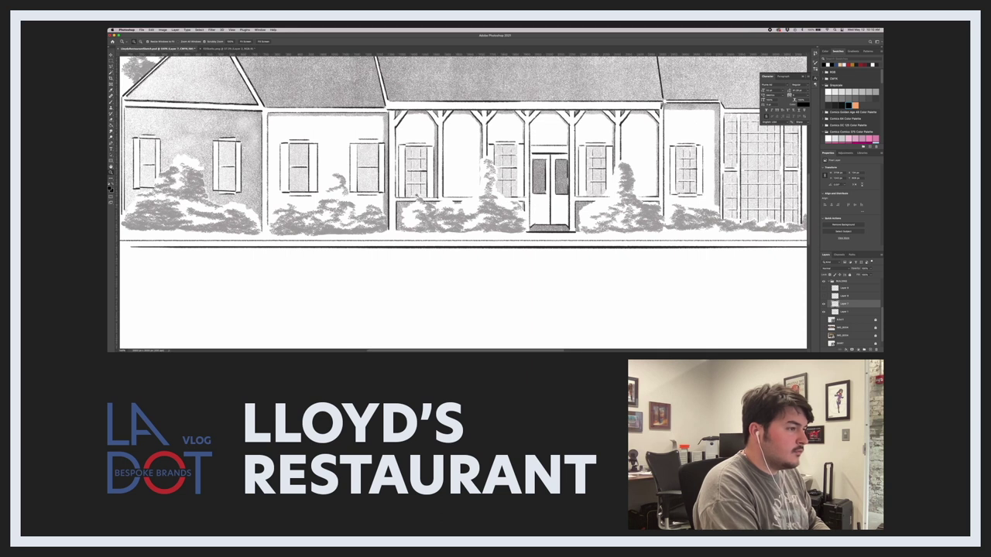
key("super+plus")
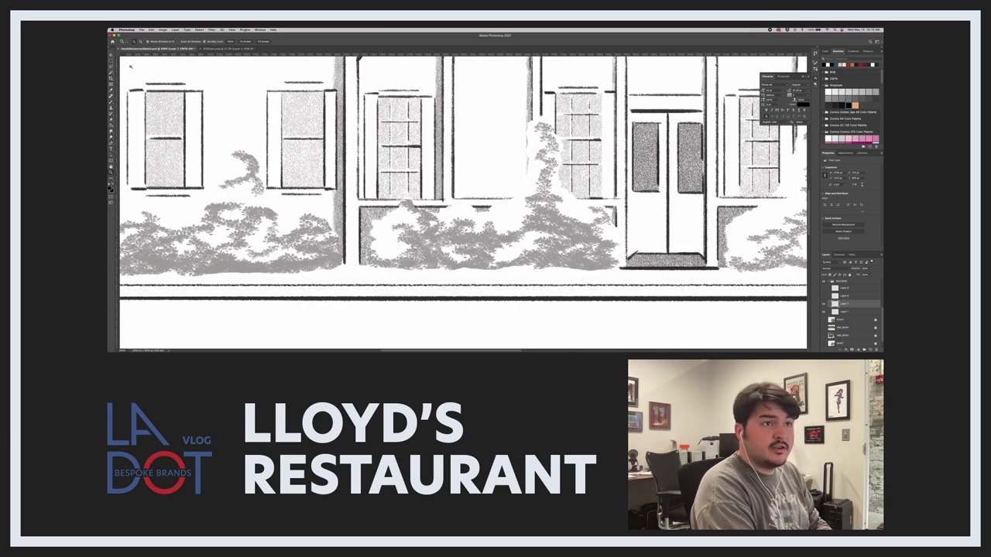
key("e")
left_click(135, 41)
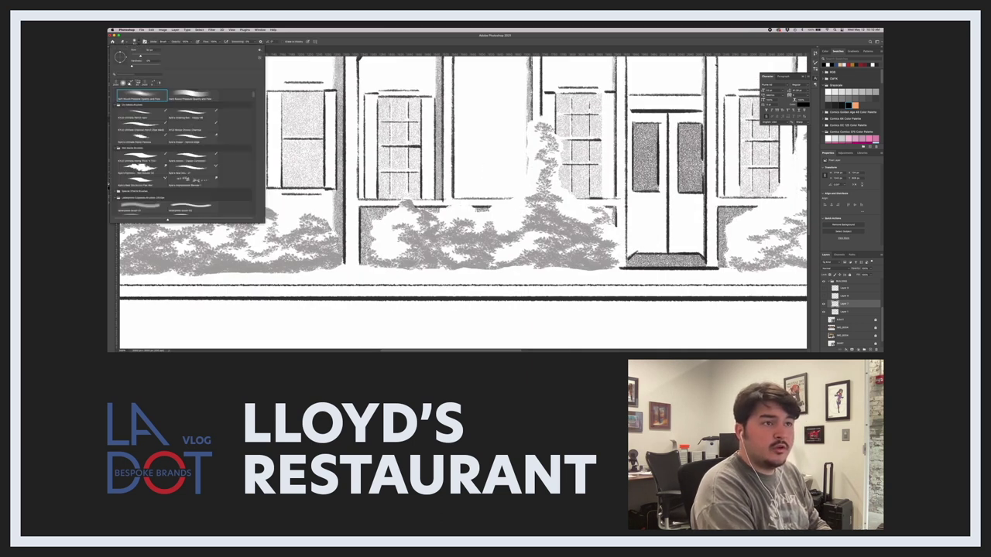
left_click(132, 83)
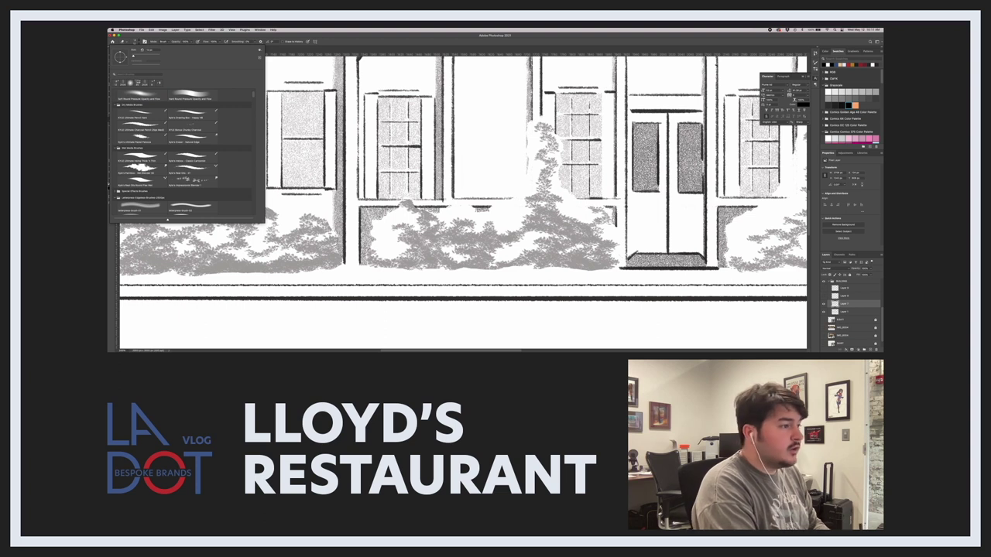
key("Return")
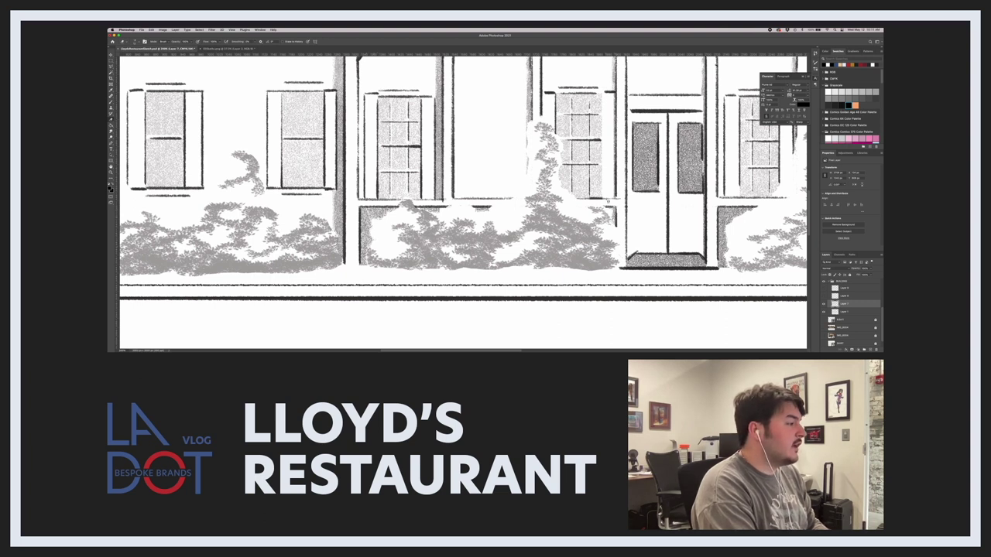
Erase along the edge of the low wall shading between the entrance doors and the shrub to their right.
scroll(608, 202, "right", 5)
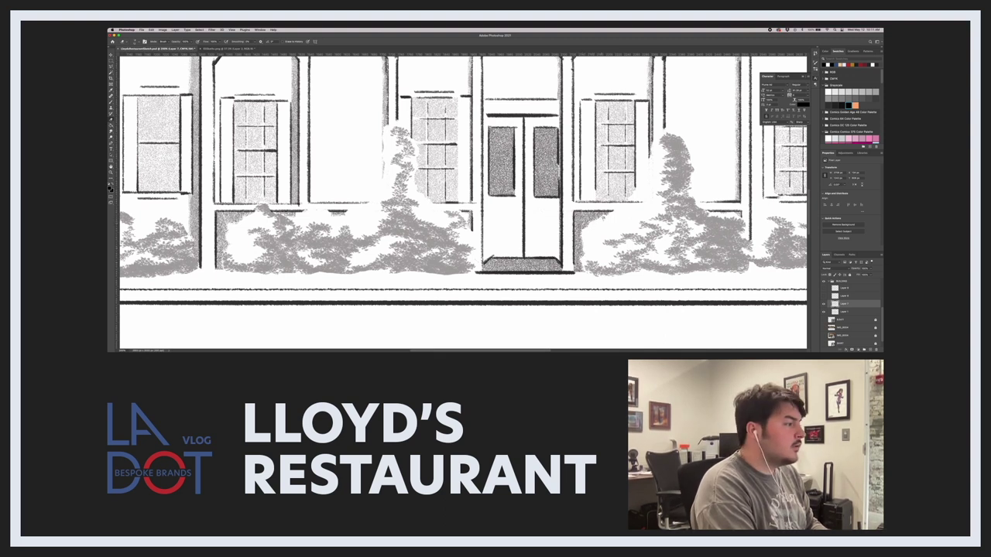
scroll(591, 223, "right", 3)
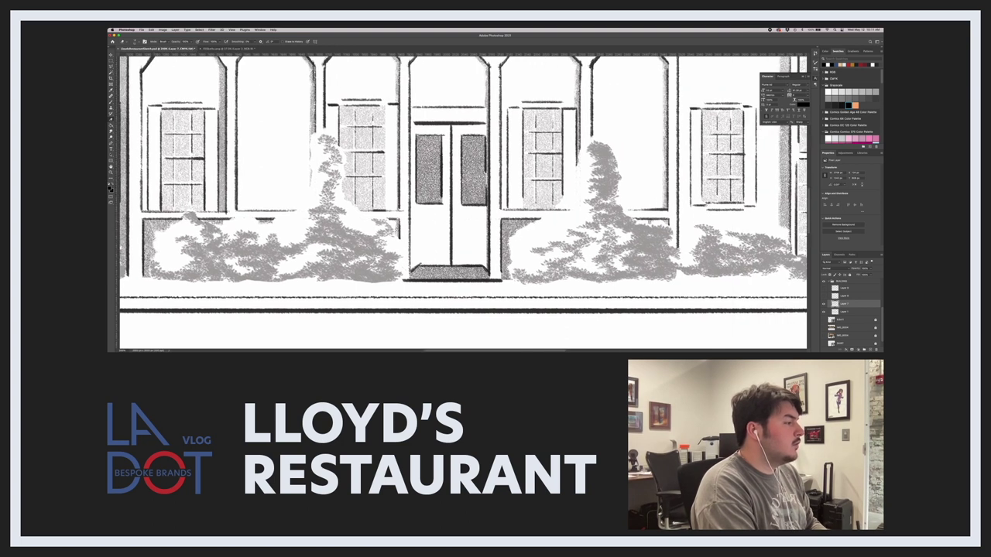
left_click_drag(646, 207, 597, 197)
left_click(541, 208)
key("e")
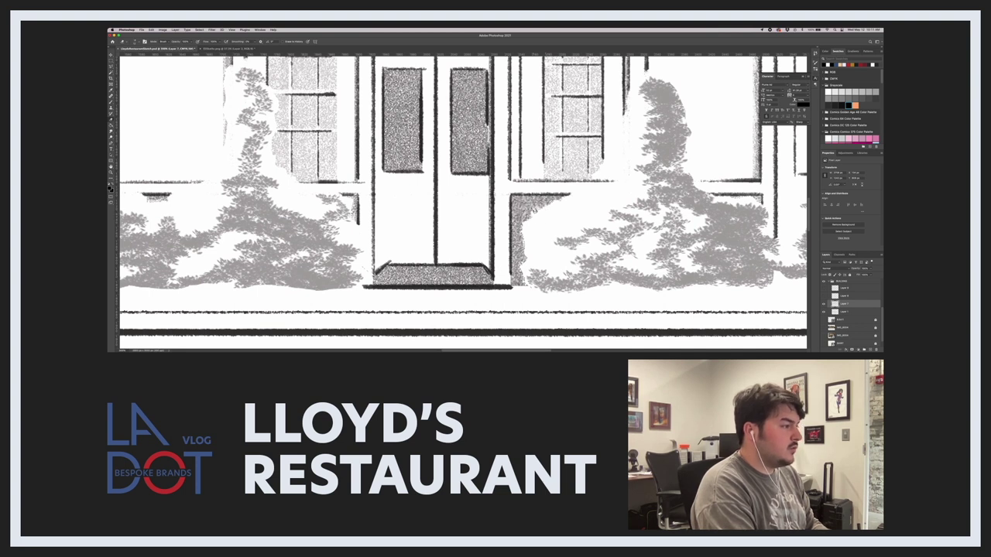
key("z")
left_click_drag(591, 198, 563, 198)
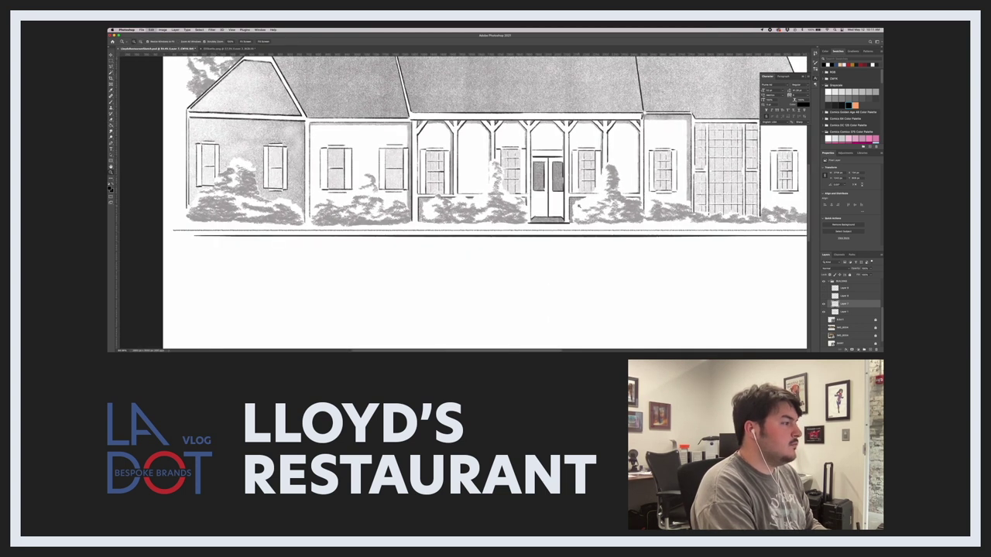
key("b")
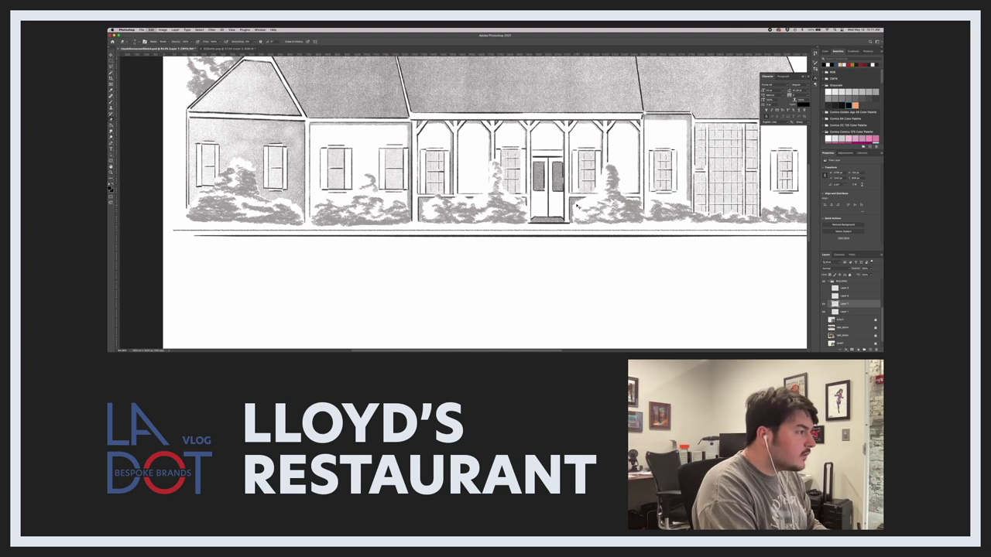
Undo the last erasure and rework the ragged edge of the low wall shading beside the shrub right of the entrance.
key("super+z")
key("z")
left_click_drag(580, 200, 608, 200)
key("b")
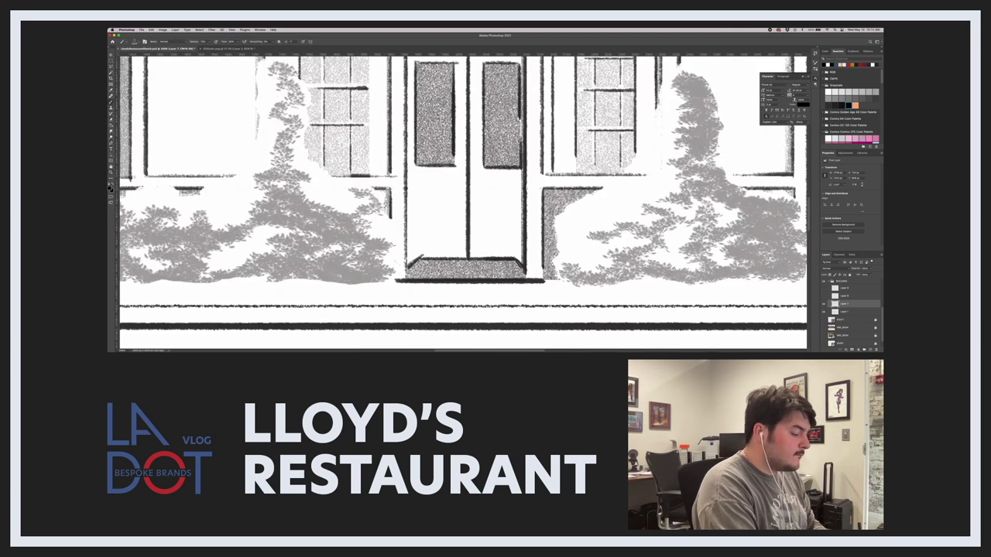
key("e")
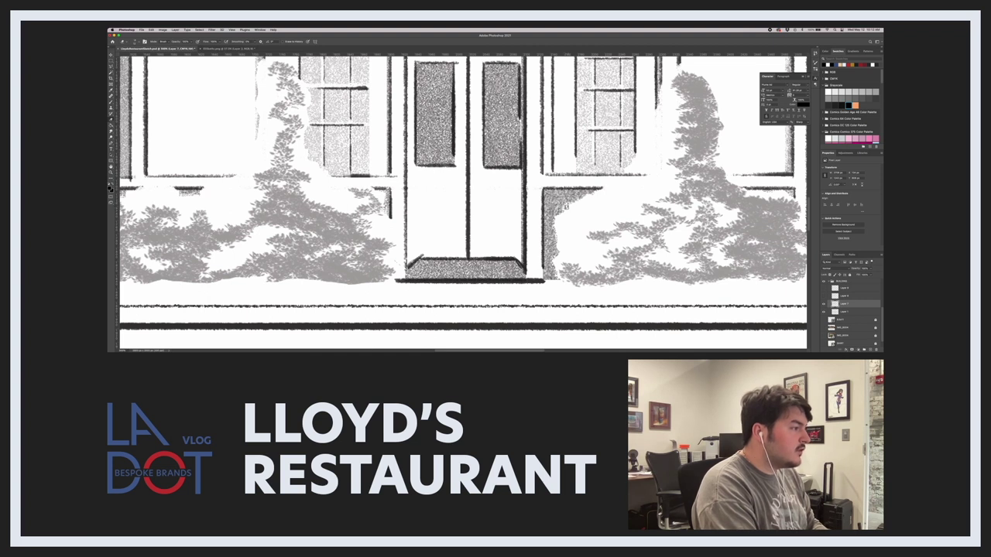
scroll(585, 195, "down", 5)
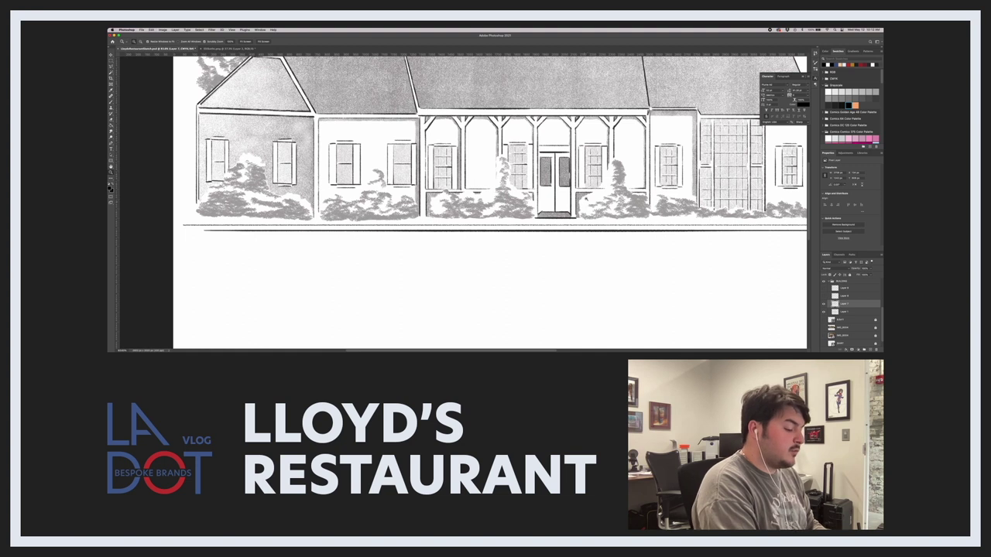
scroll(588, 200, "up", 5)
key("e")
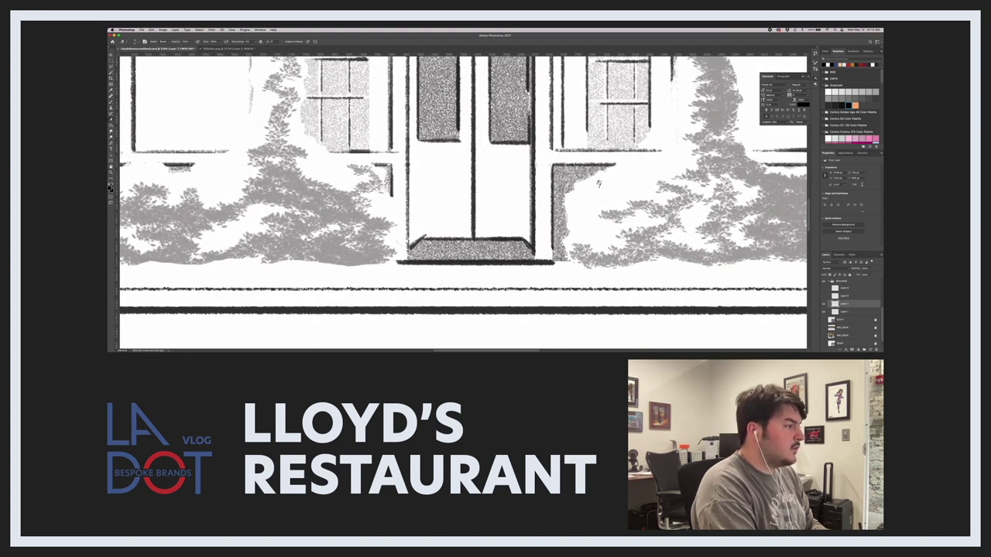
scroll(582, 198, "down", 6)
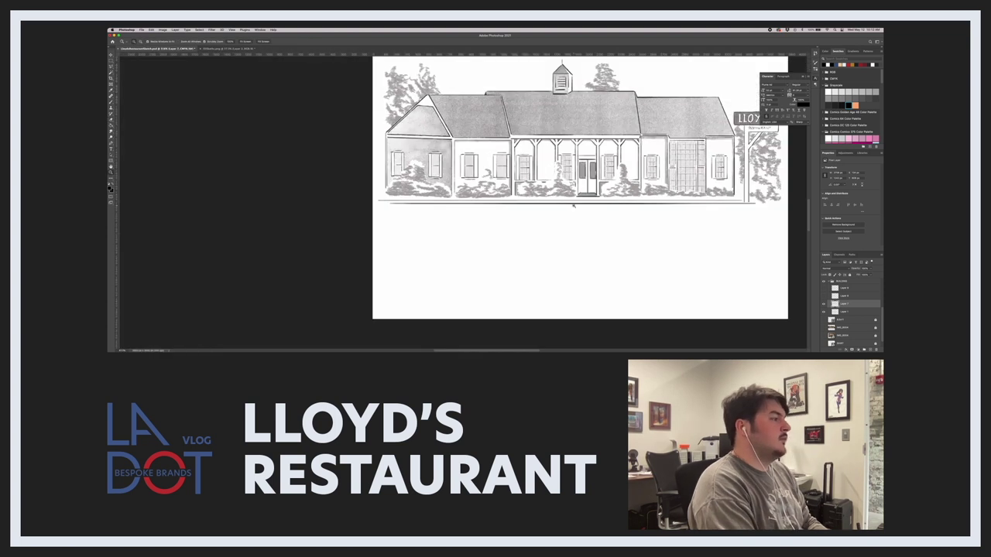
Examine the whole restaurant illustration and compare its shading style with the open drawing of the seated man.
scroll(534, 198, "up", 3)
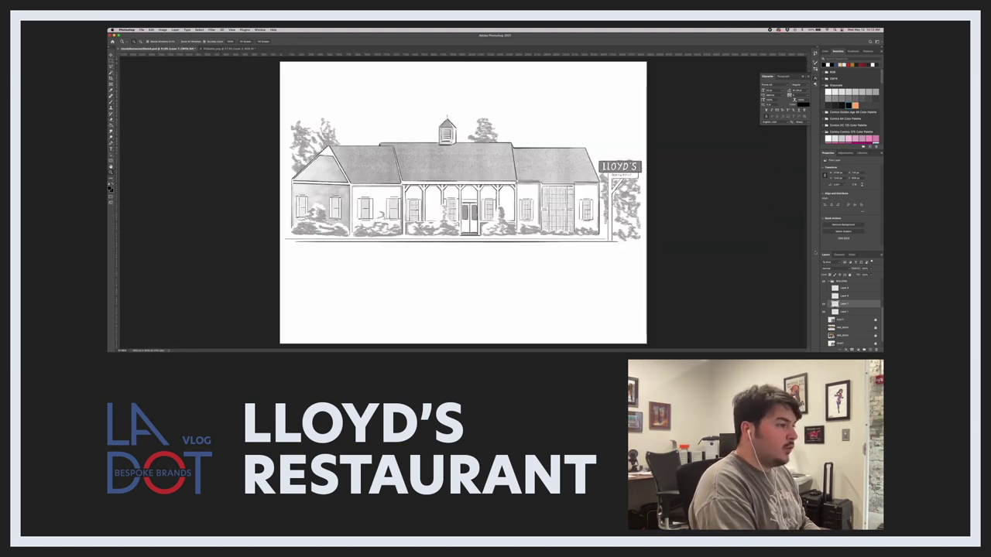
scroll(852, 310, "up", 3)
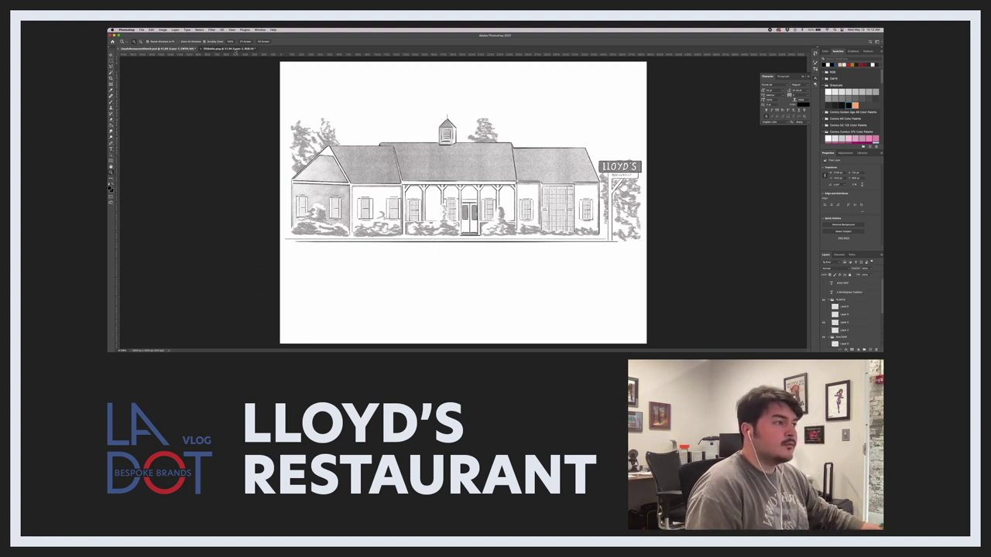
left_click(230, 48)
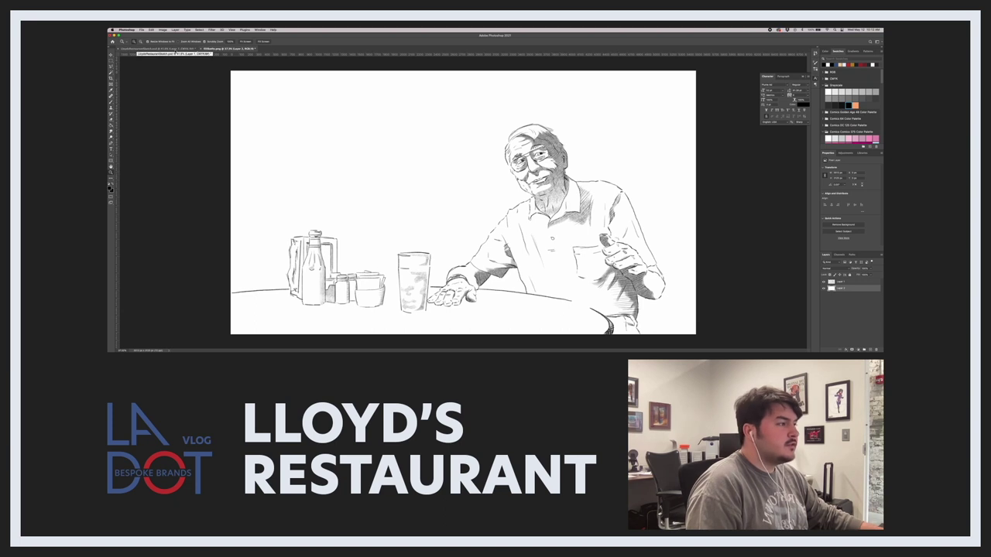
left_click(175, 49)
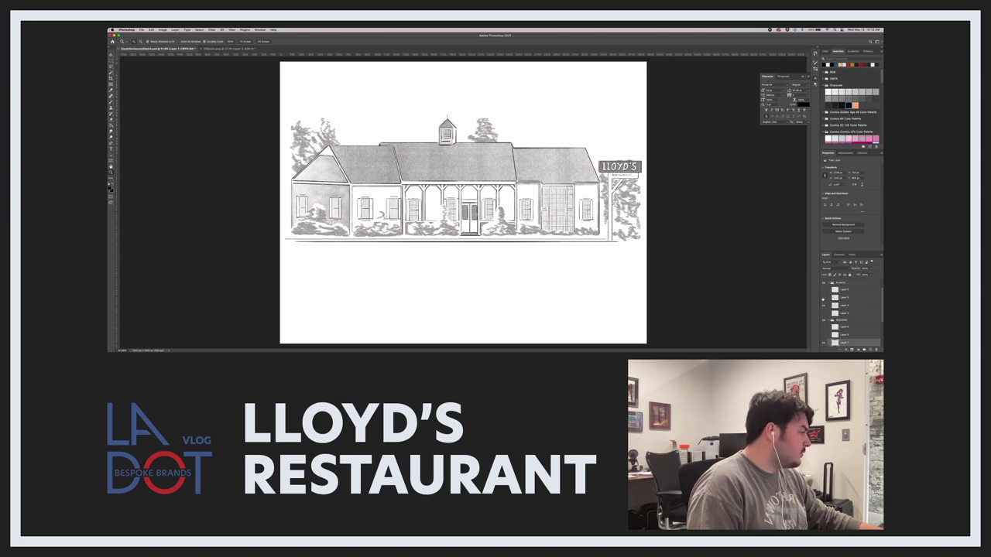
Compare the alternative dark plant and roof shadow layers, show the softer roof shadow layer, and check it against the seated man drawing.
left_click(823, 299)
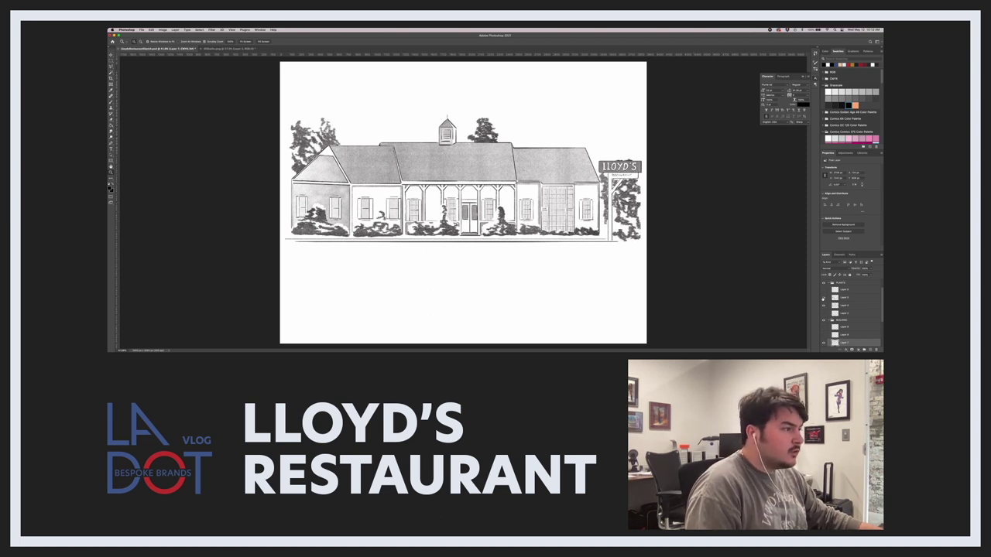
left_click(828, 300)
scroll(831, 314, "down", 2)
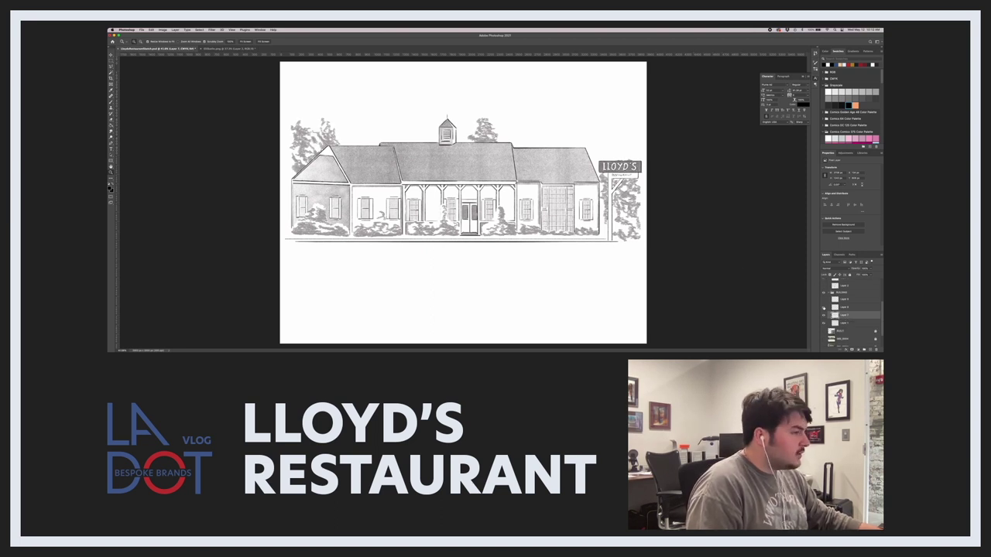
left_click(823, 308)
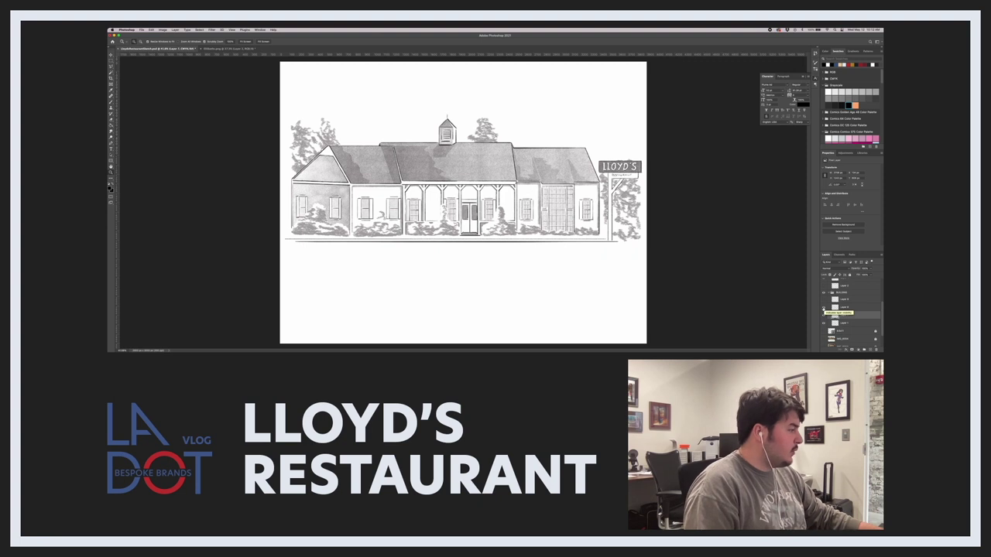
left_click(824, 310)
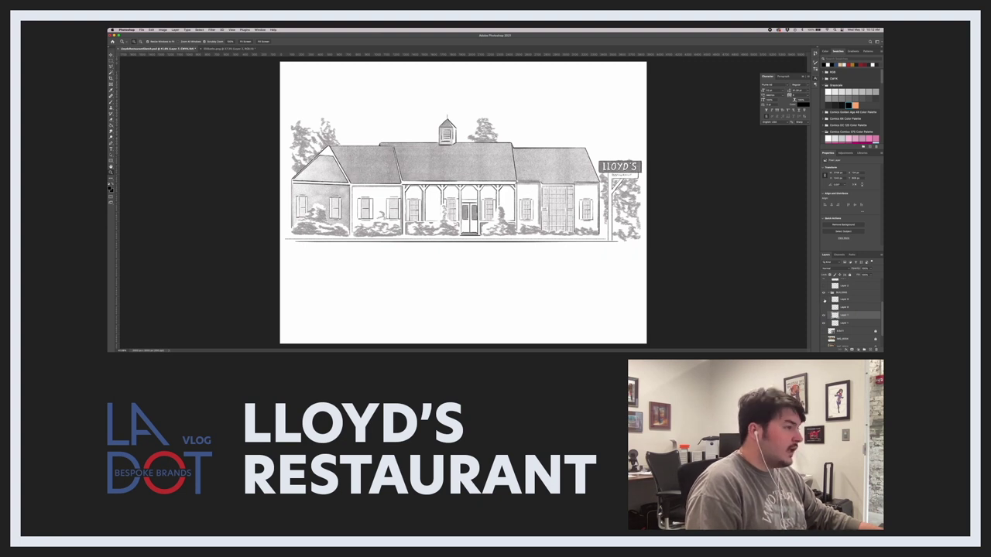
left_click(823, 310)
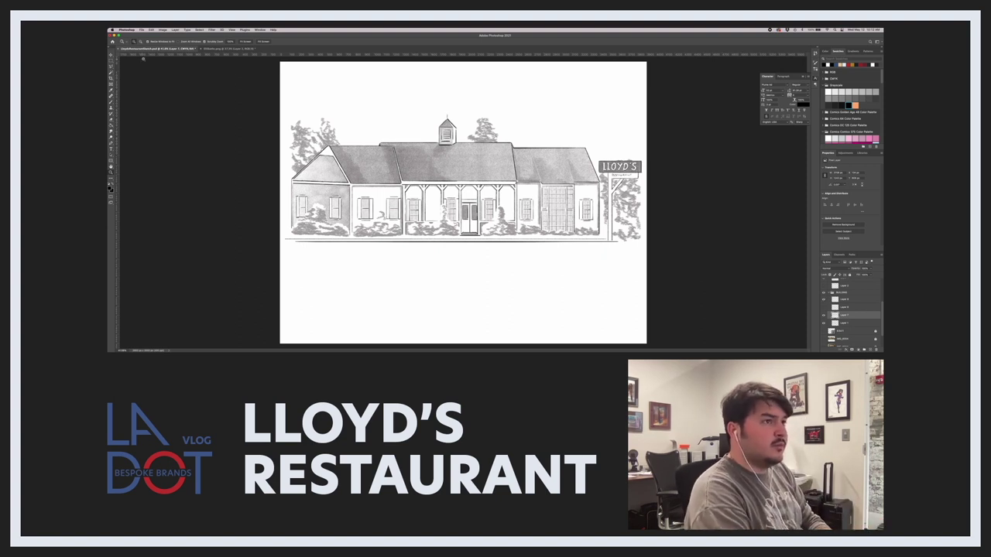
left_click(236, 49)
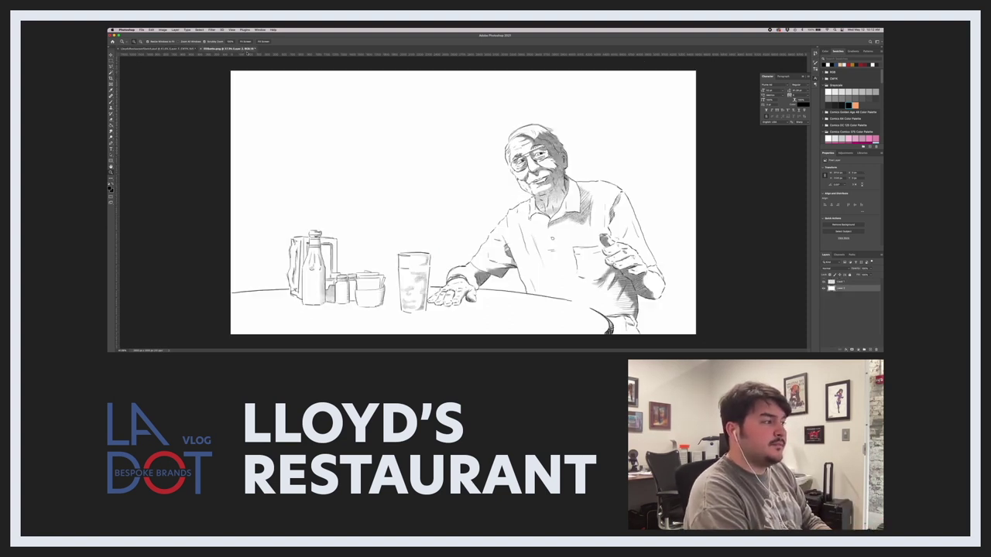
left_click(155, 48)
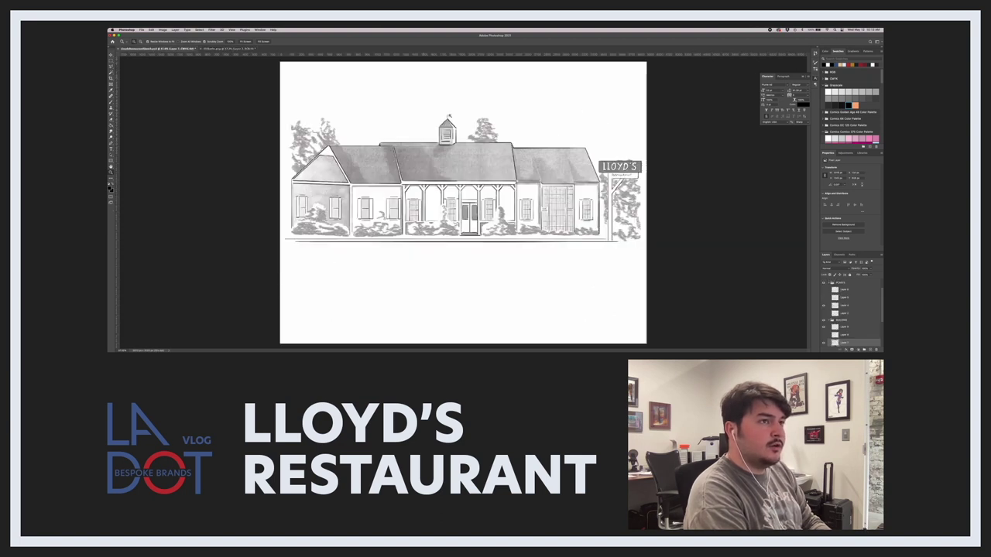
Add a new layer at the top of the building group and choose the Happy HB drawing brush for hatching.
left_click(870, 349)
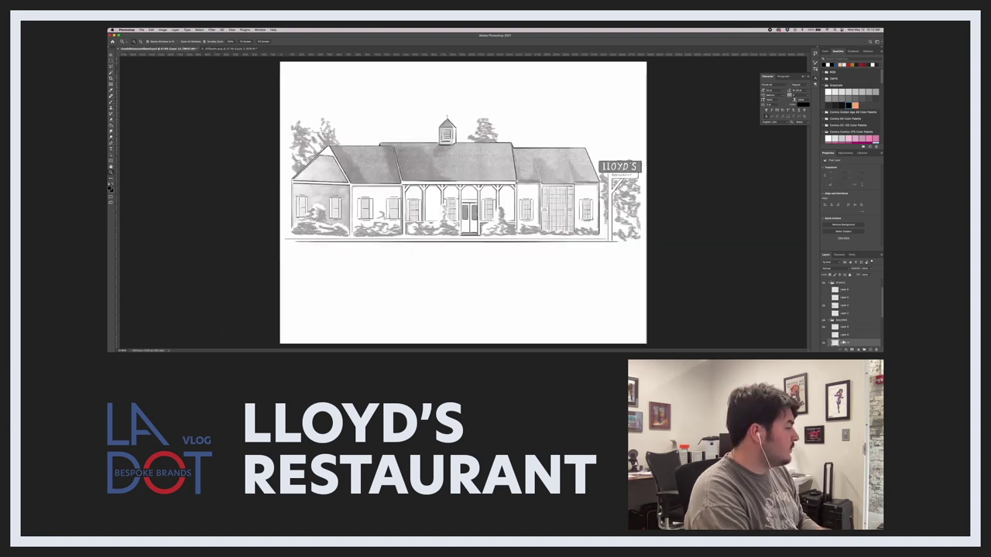
left_click_drag(851, 342, 851, 324)
key("b")
left_click(136, 42)
left_click_drag(252, 139, 252, 95)
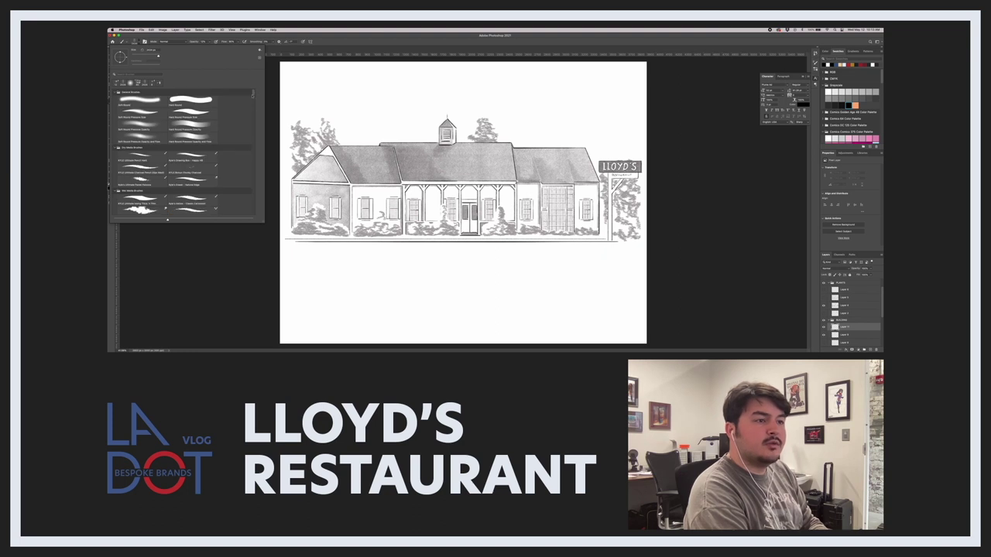
left_click(191, 155)
left_click(351, 104)
left_click(136, 42)
left_click(332, 109)
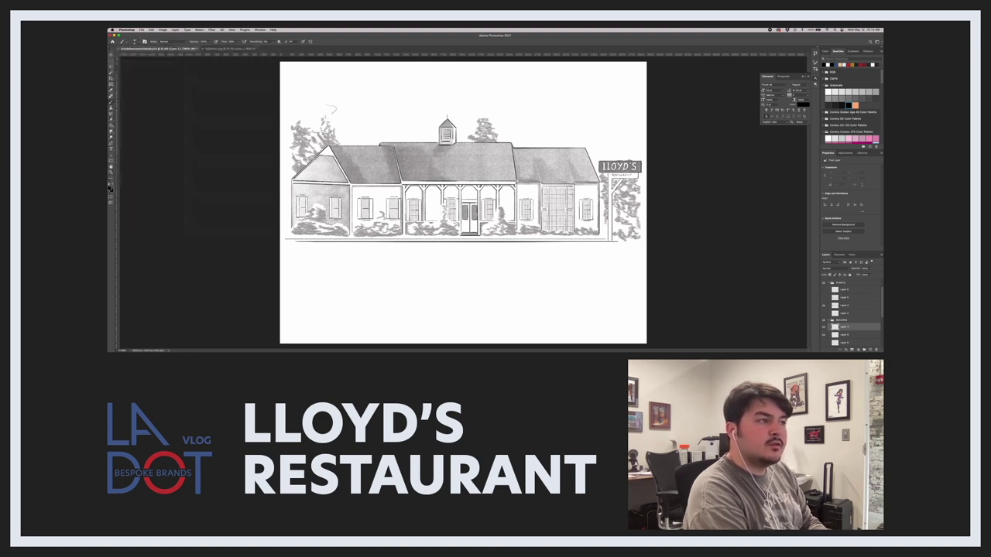
Try diagonal pencil hatching over the shadow that the cupola casts on the main roof.
left_click(368, 138, "super")
left_click(368, 138, "super")
left_click(368, 138, "super")
left_click_drag(464, 159, 394, 132)
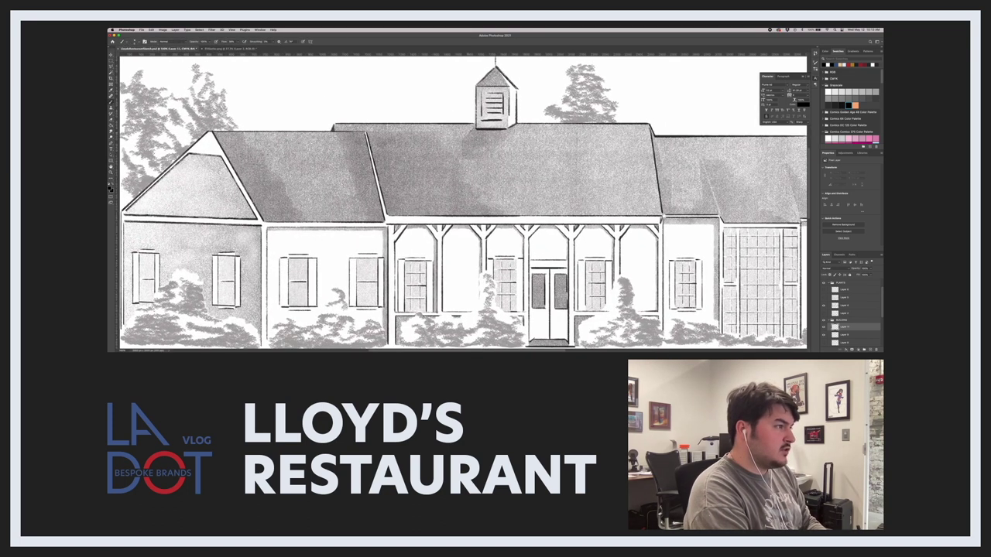
left_click_drag(499, 130, 464, 142)
left_click_drag(497, 135, 466, 150)
left_click_drag(625, 182, 450, 154)
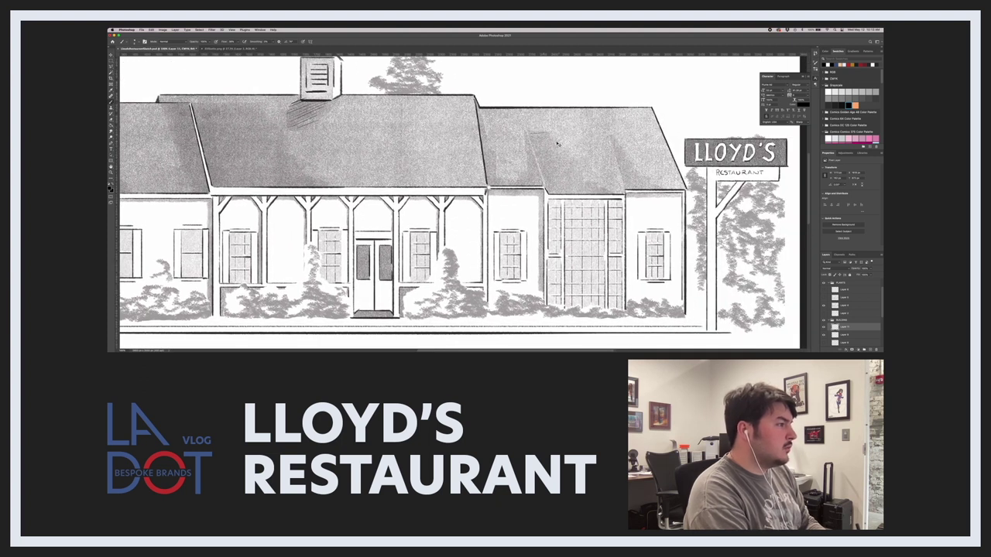
Compare the cupola hatching on the roof with the soft roof shadow layer hidden and shown.
scroll(464, 201, "left", 8)
scroll(464, 201, "up", 1)
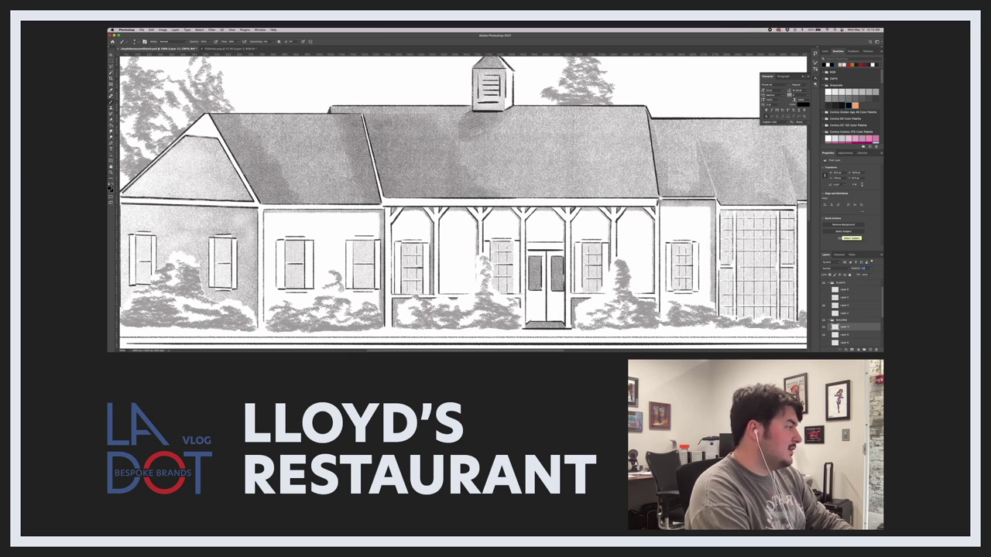
left_click(843, 232)
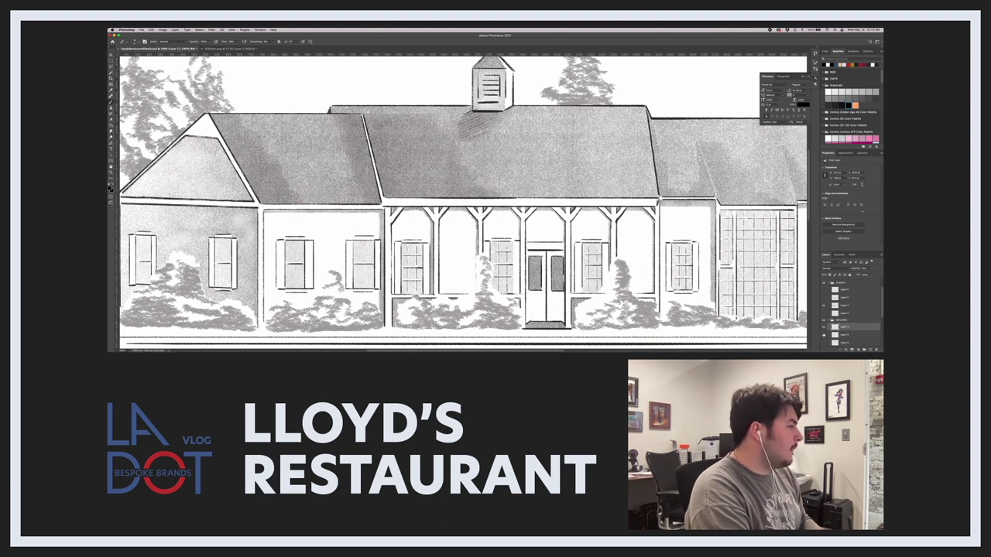
left_click(823, 335)
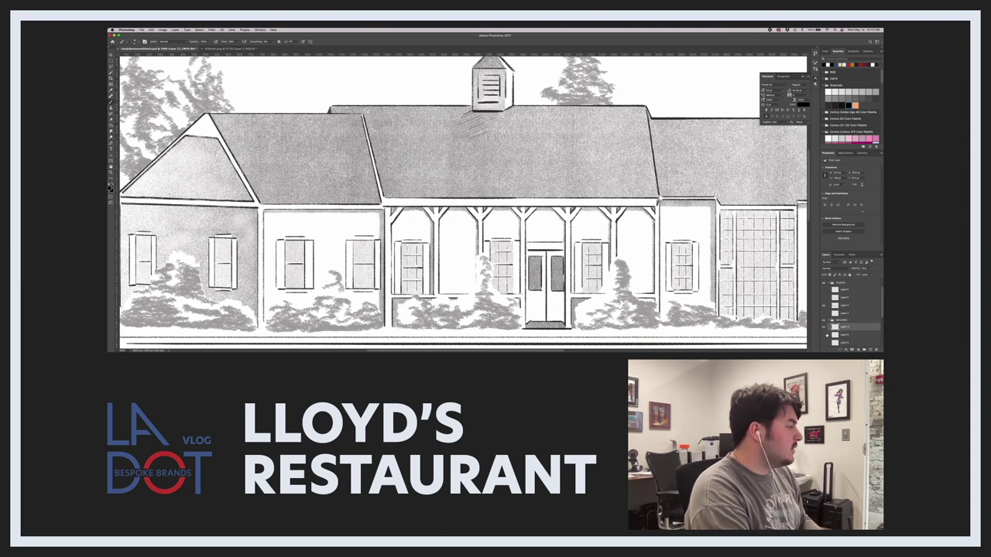
key("ctrl+shift+z")
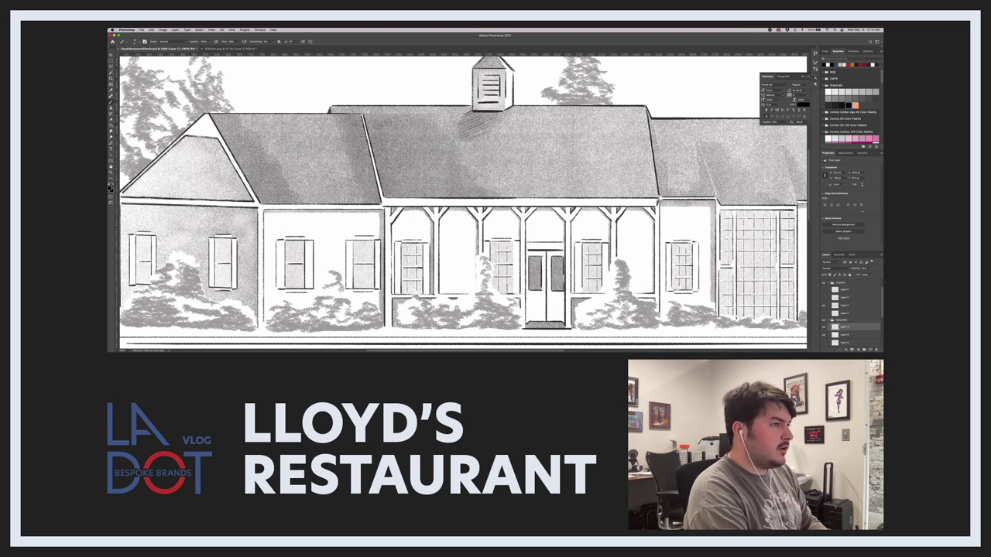
Try horizontal hatching on the left roof section beside the main roof's edge, then undo those strokes.
mouse_move(334, 116)
left_mouse_down()
mouse_move(364, 116)
mouse_move(359, 136)
left_mouse_up()
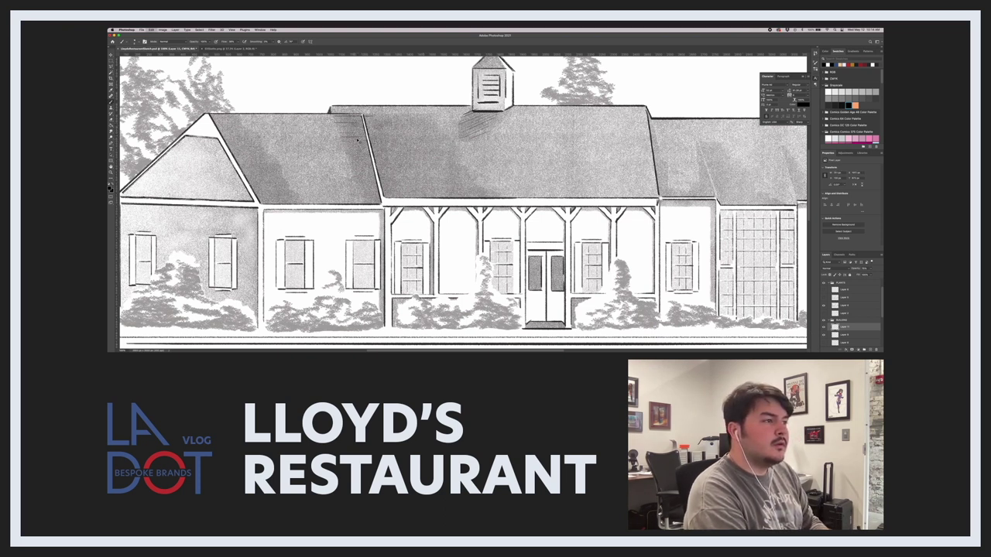
key("ctrl+z")
key("ctrl+z")
key("ctrl+z")
key("ctrl+z")
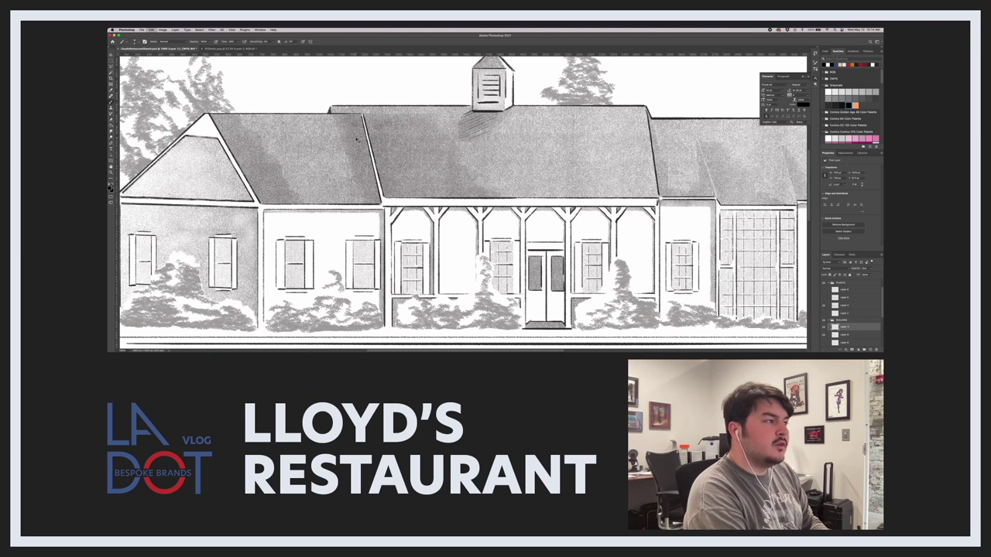
Undo the diagonal hatching over the cupola's roof shadow.
key("ctrl+shift+z")
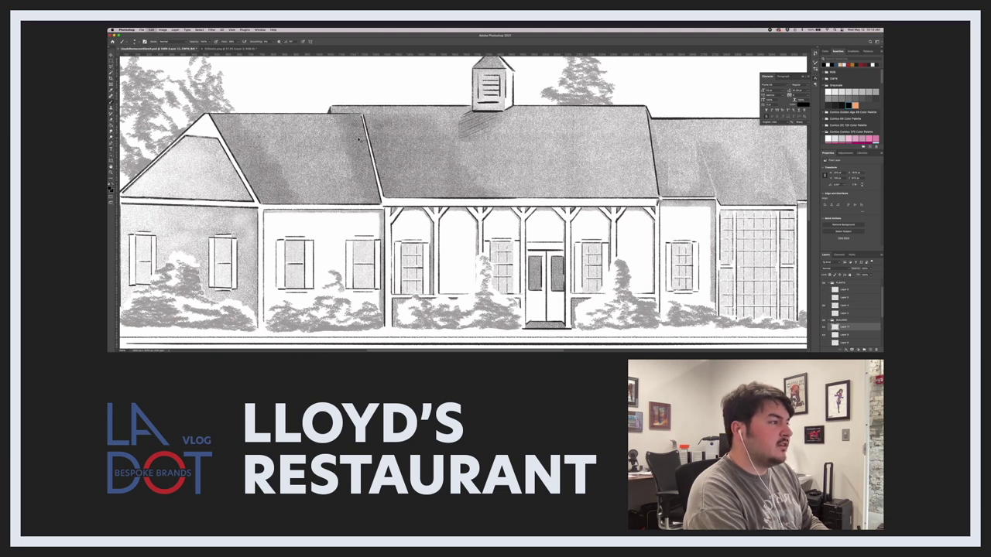
key("ctrl+z")
key("ctrl+z")
key("ctrl+z")
key("ctrl+z")
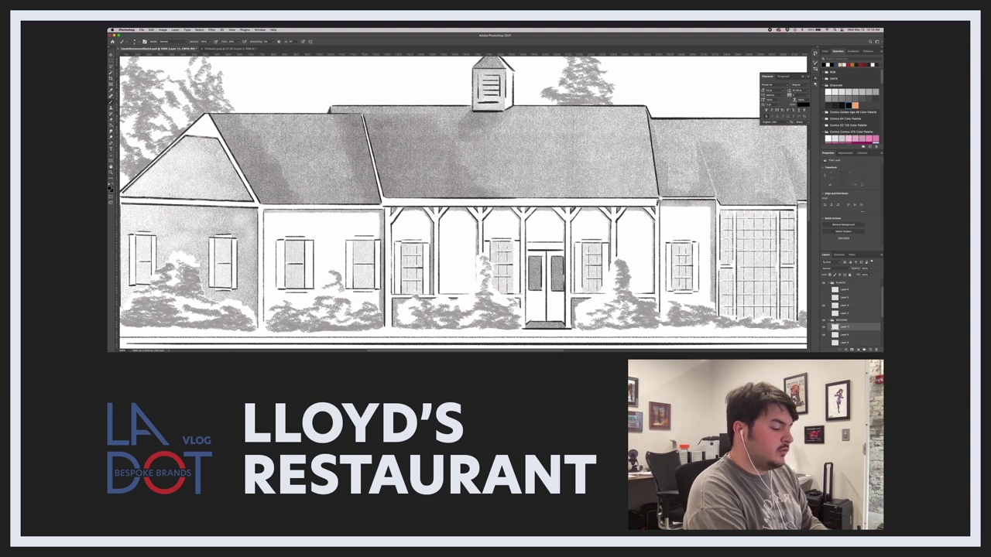
Select the shadow shapes on the roof shadow layer with the Magic Wand, and return to the empty hatching layer with the Brush.
key("w")
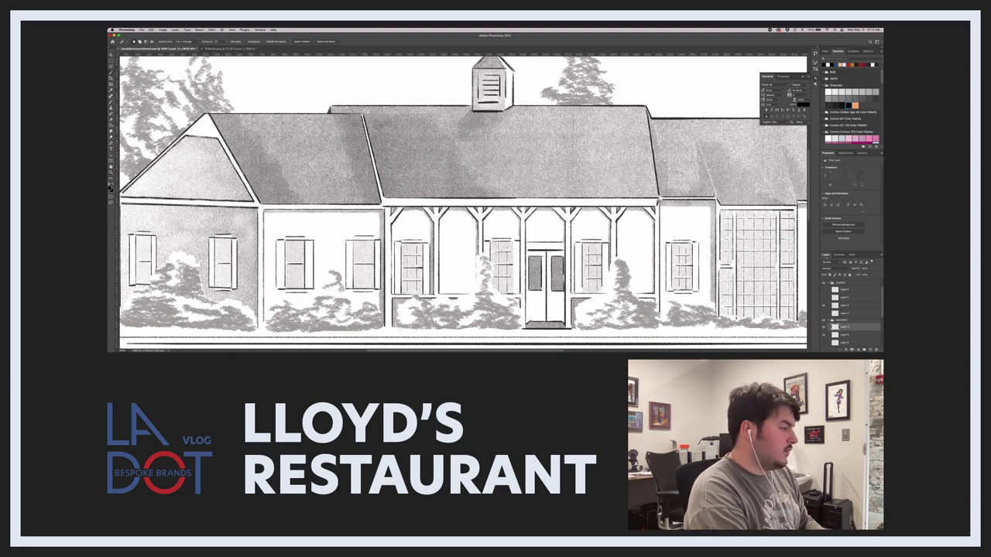
left_click(841, 334)
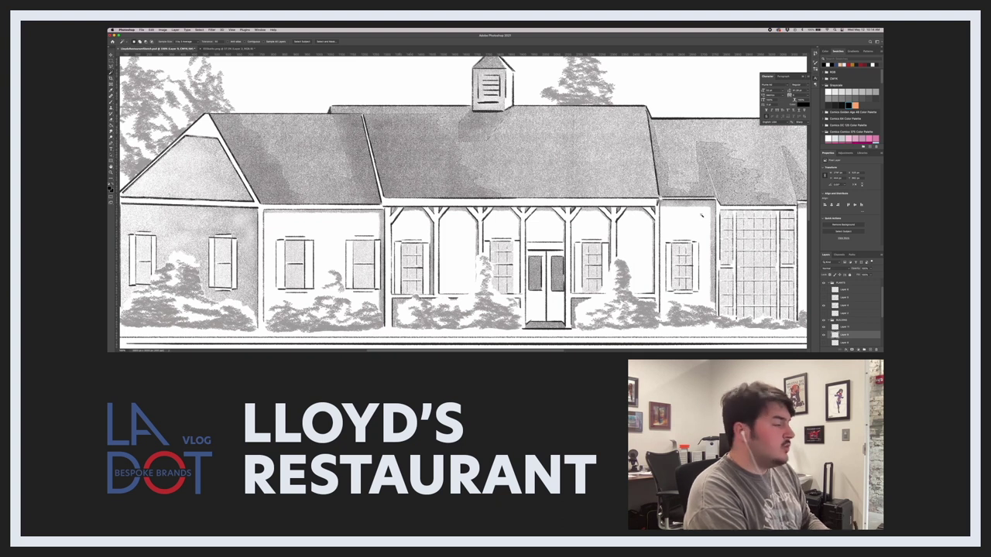
left_click(852, 327)
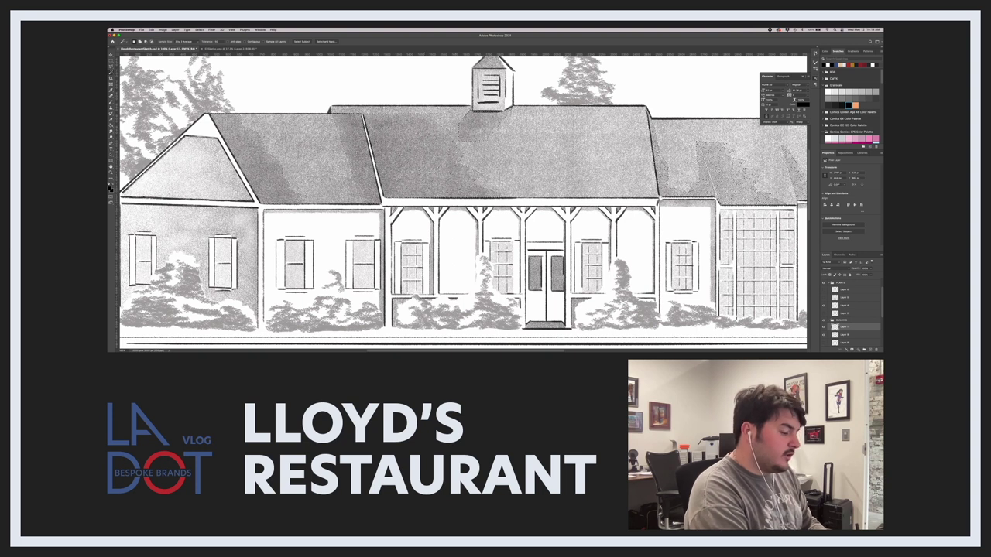
key("b")
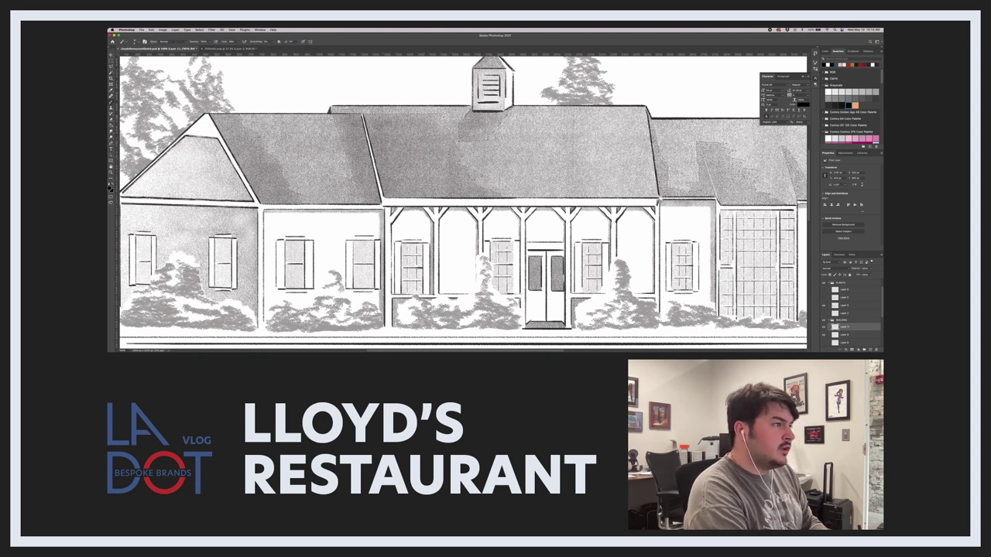
Try horizontal pencil strokes within the selected shadow where the left and main roofs meet, then undo them.
left_click_drag(335, 117, 362, 117)
left_click_drag(338, 124, 351, 123)
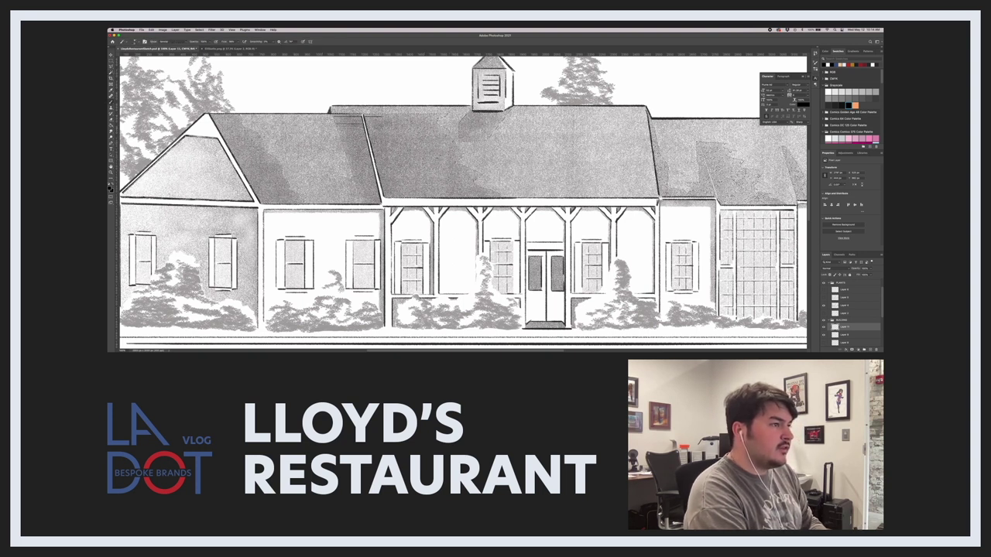
key("super+z")
key("super+z")
key("super+z")
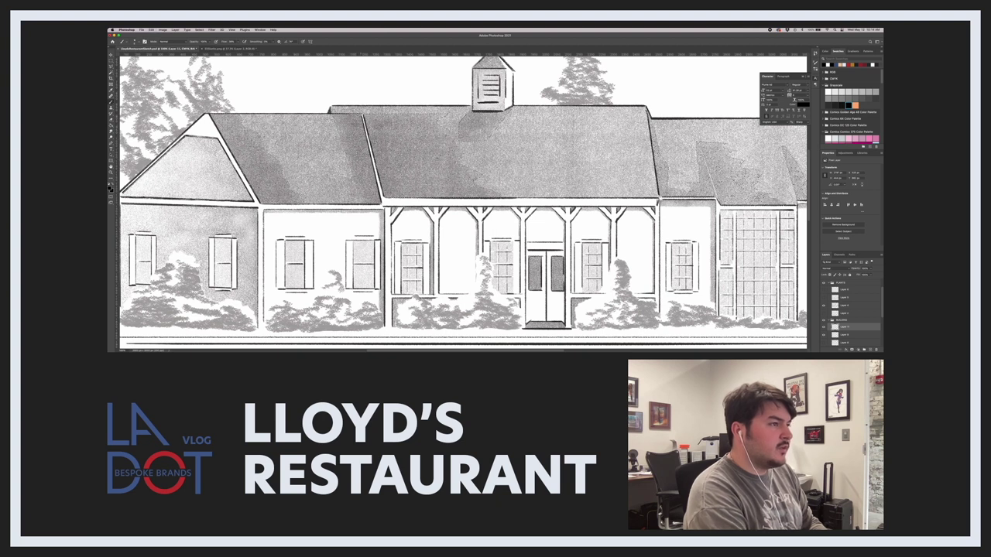
Try three short horizontal pencil strokes near the top of the left roof's shadow beside the main roof, and undo them.
left_click_drag(333, 115, 361, 115)
left_click_drag(335, 120, 361, 120)
left_click_drag(337, 124, 356, 125)
key("super+z")
key("super+z")
Try a Lasso outline of the left roof's shadow, undo it, and test short horizontal brush strokes near the ridge.
key("l")
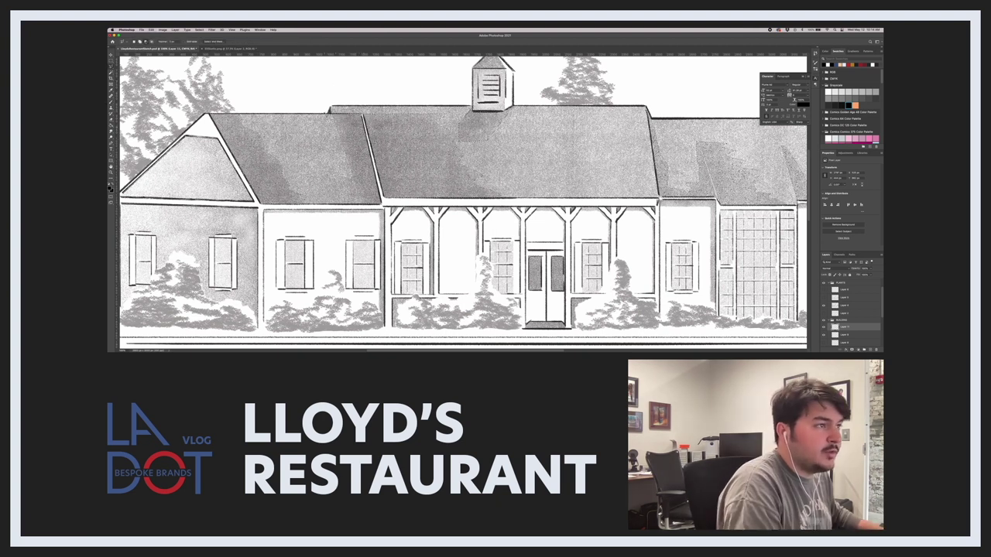
right_click(313, 115)
left_click(317, 117)
left_click(318, 116, "shift")
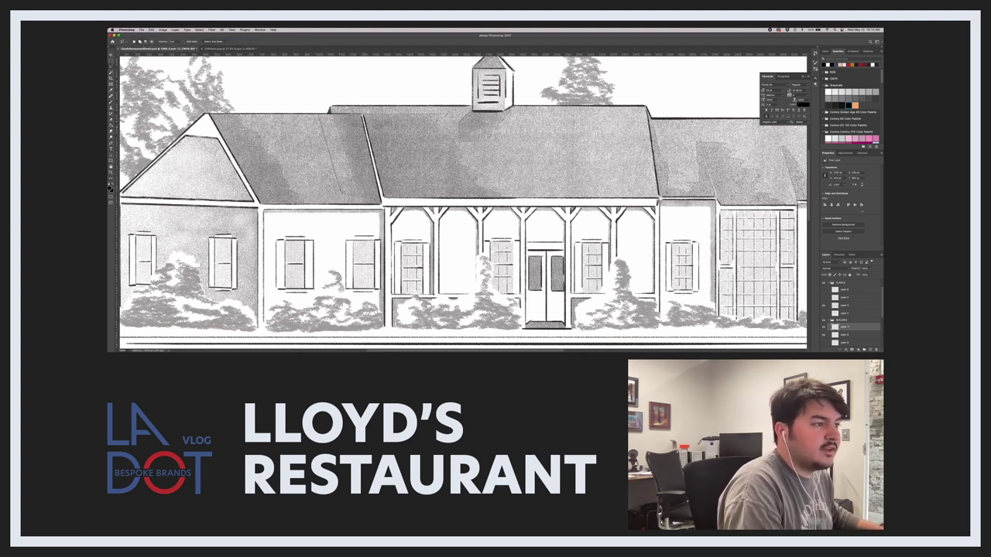
key("b")
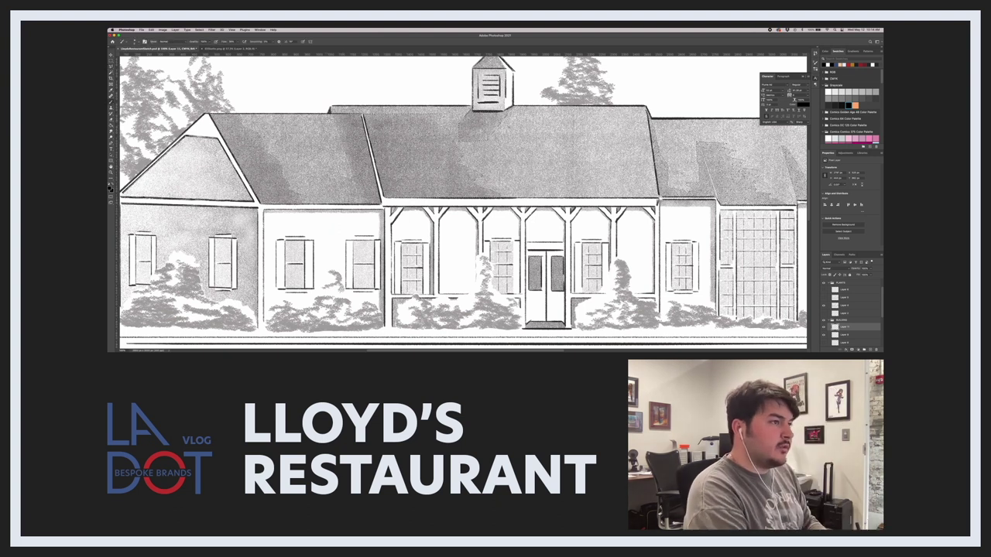
key("super+z")
left_click_drag(330, 115, 362, 116)
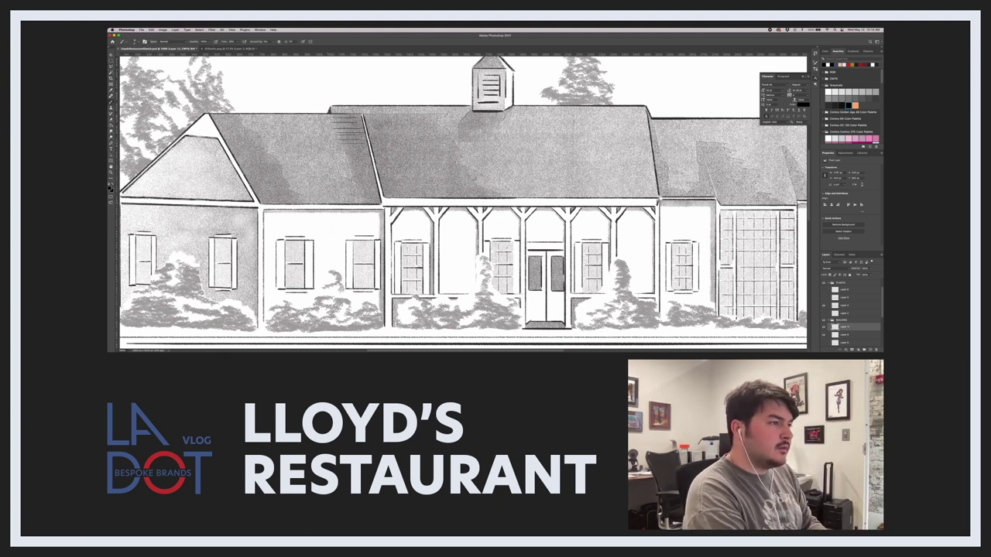
scroll(348, 137, "up", 4)
scroll(348, 158, "down", 1)
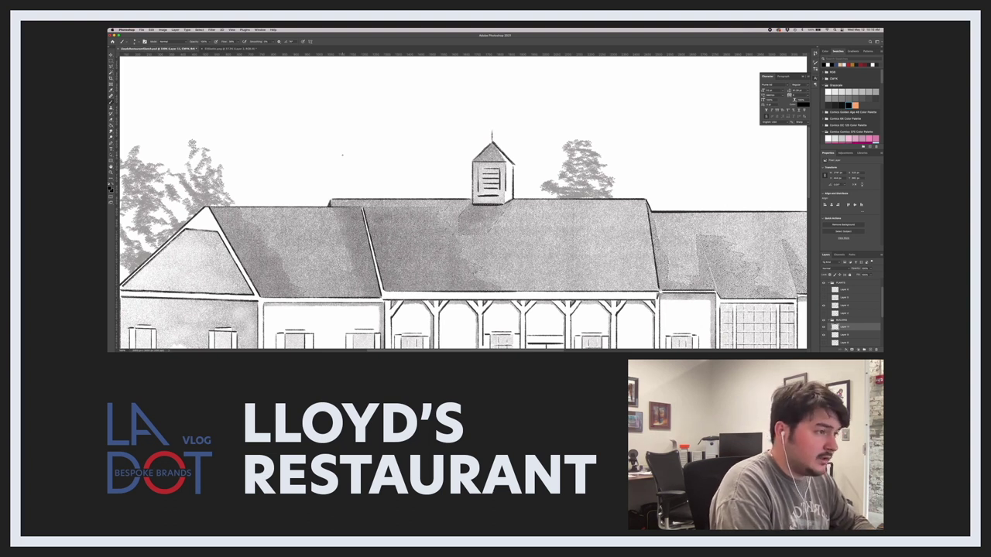
Outline the main roof along its edges with the Polygonal Lasso, going around the cupola's cast shadow.
key("l")
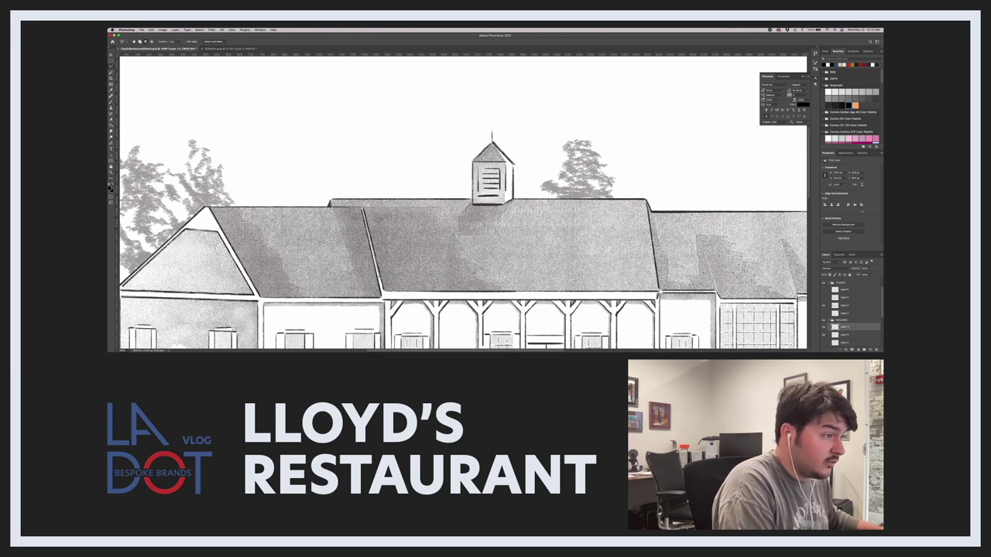
left_click(362, 207)
left_click(383, 294)
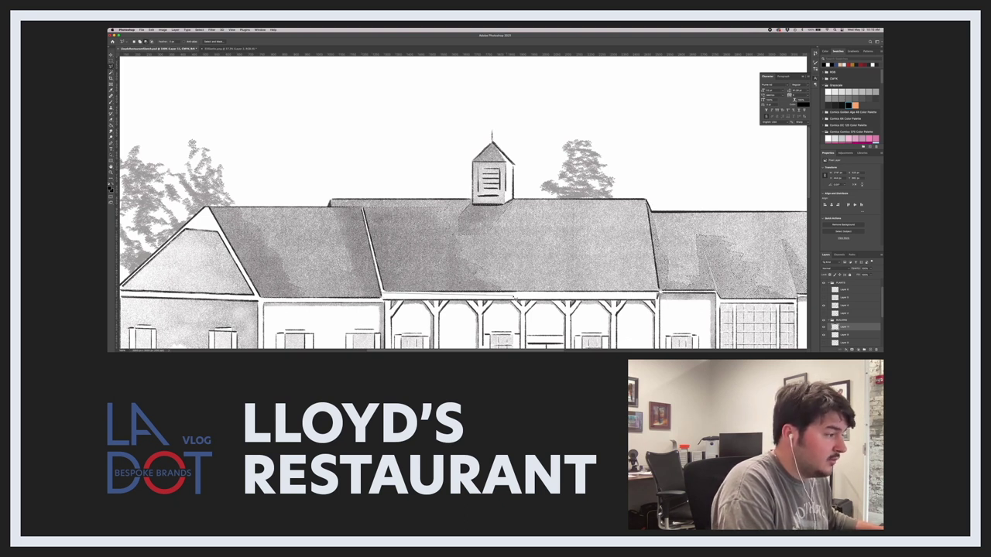
left_click_drag(514, 295, 656, 296)
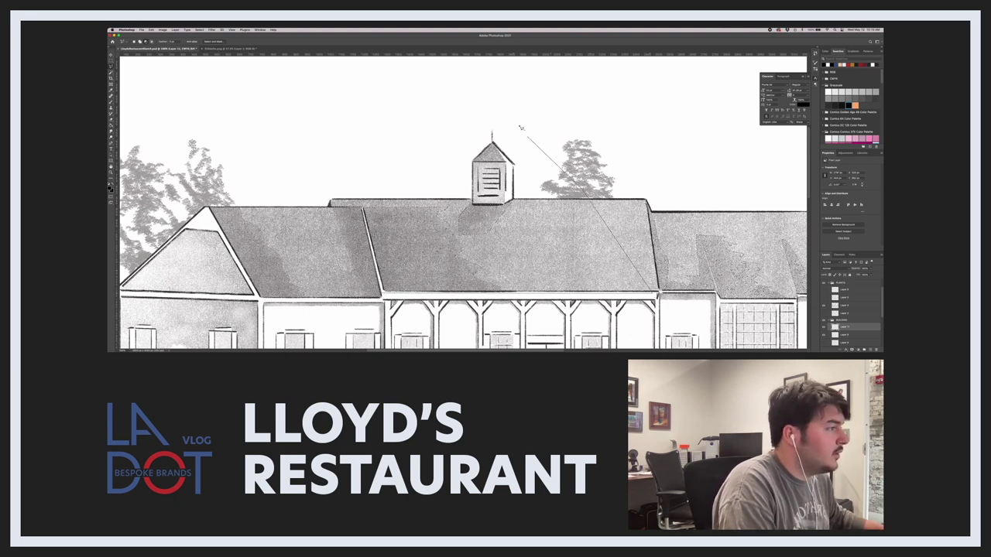
left_click(531, 188)
left_click(511, 240)
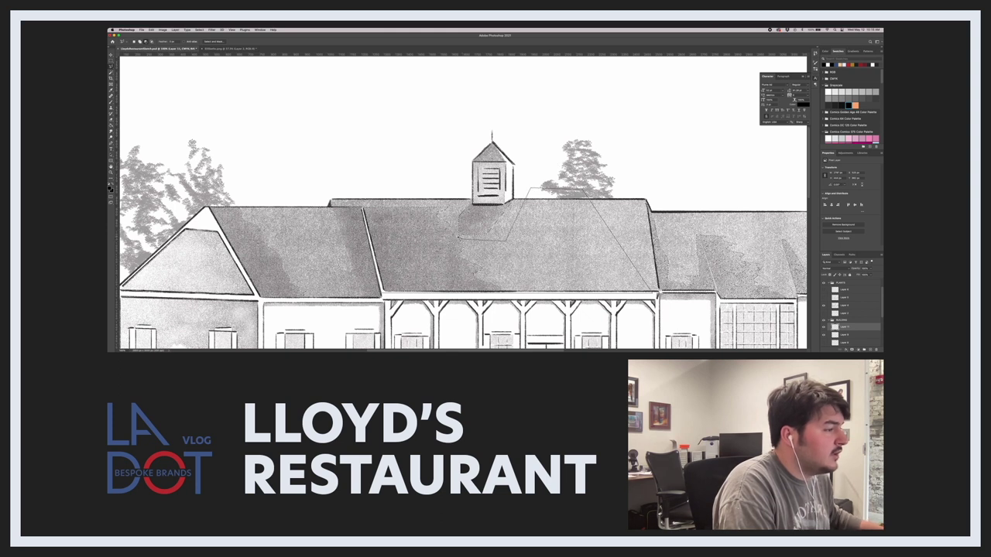
mouse_move(457, 238)
left_mouse_down()
mouse_move(451, 201)
mouse_move(375, 203)
left_mouse_up()
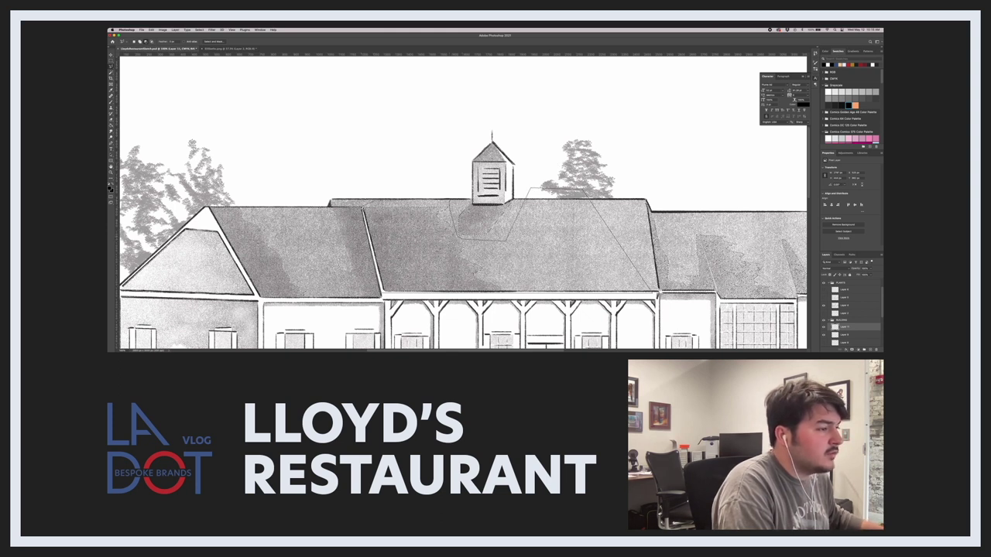
left_click(382, 293)
mouse_move(382, 293)
left_mouse_down()
mouse_move(396, 276)
mouse_move(384, 271)
left_mouse_up()
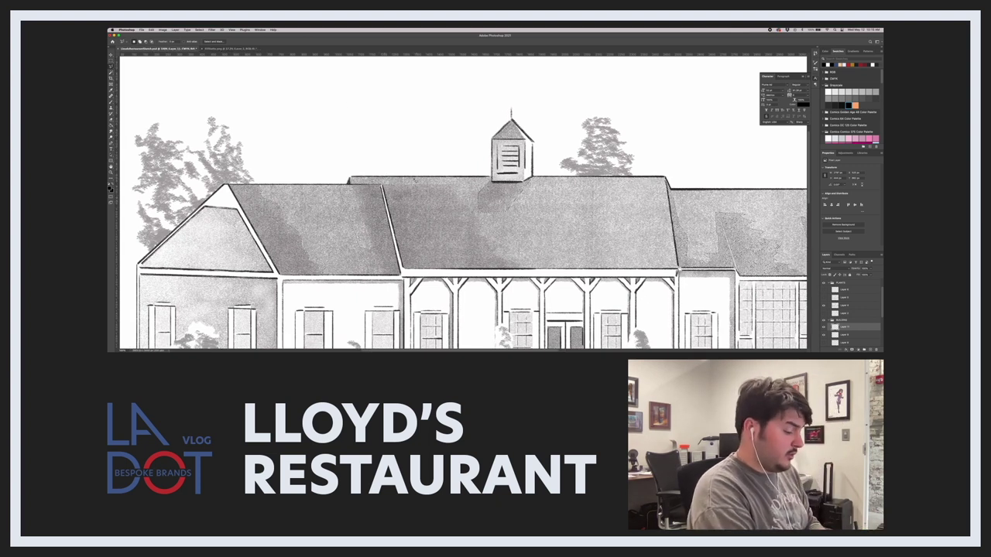
Try horizontal hatching down the full height of the left roof's shadow beside the main roof, and undo all the strokes.
key("b")
left_click_drag(348, 187, 381, 187)
key("super+z")
left_click_drag(347, 193, 382, 192)
left_click_drag(348, 199, 384, 198)
mouse_move(347, 203)
left_mouse_down()
mouse_move(384, 203)
mouse_move(387, 214)
left_mouse_up()
left_click_drag(350, 220, 388, 220)
left_click_drag(351, 231, 391, 232)
left_click_drag(352, 235, 392, 235)
left_click_drag(353, 248, 396, 257)
left_click_drag(356, 260, 397, 261)
mouse_move(358, 267)
left_mouse_down()
mouse_move(400, 268)
mouse_move(378, 270)
left_mouse_up()
key("super+z")
key("super+z")
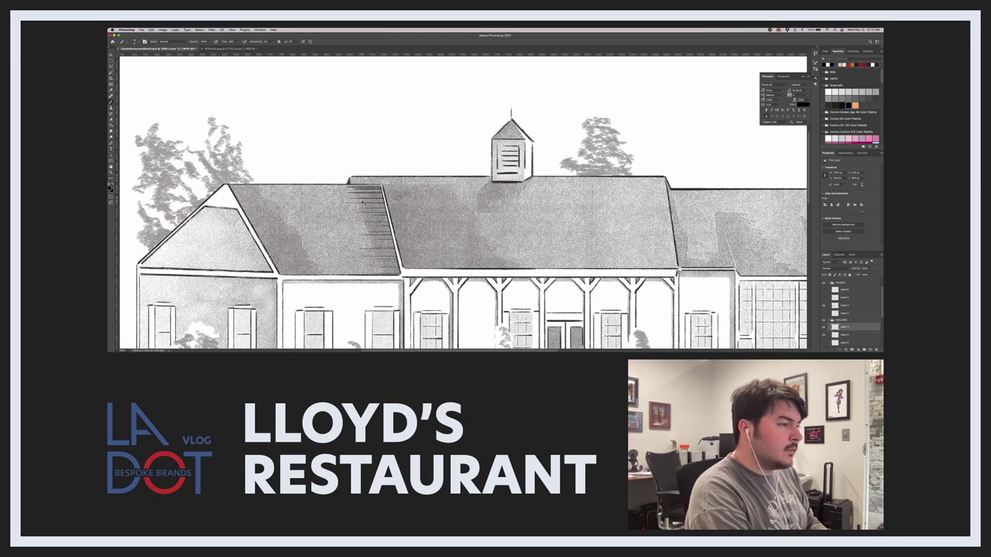
key("super+z")
key("super+z")
key("super+z")
key("super+z")
key("super+z")
key("super+z")
key("super+z")
key("super+z")
key("super+z")
key("super+z")
key("super+z")
key("super+z")
key("super+z")
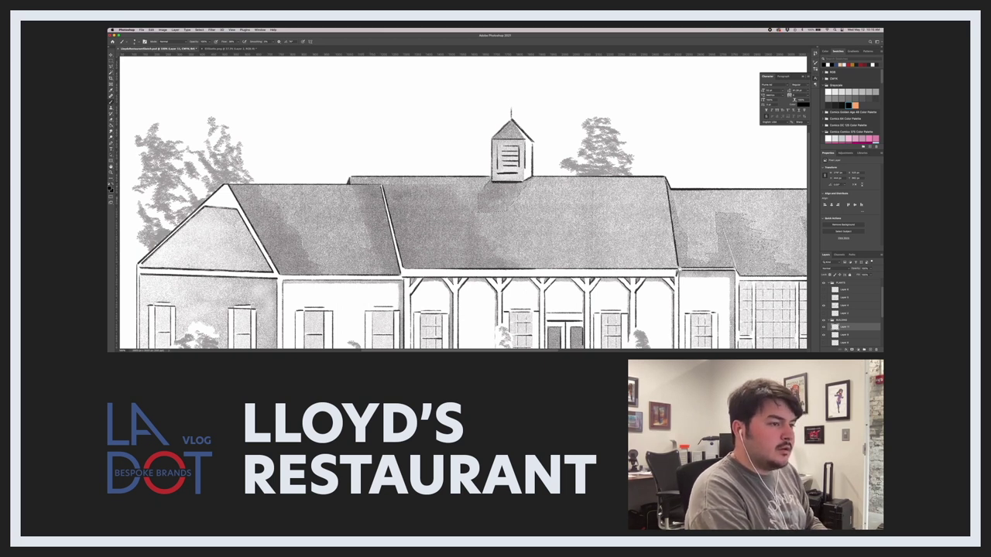
Undo the diagonal hatching in the left roof's shadow beside the front gable.
key("super+z")
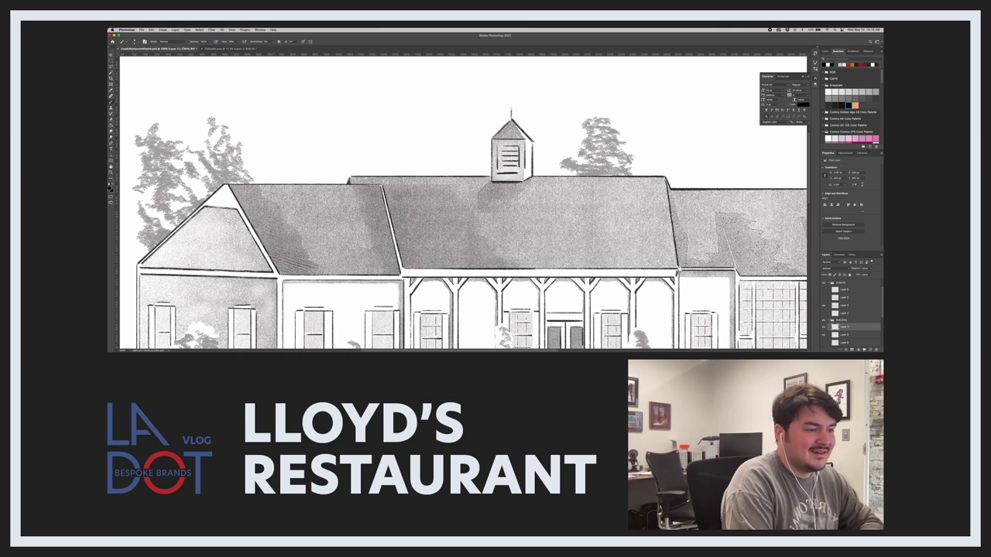
key("super+z")
key("super+z")
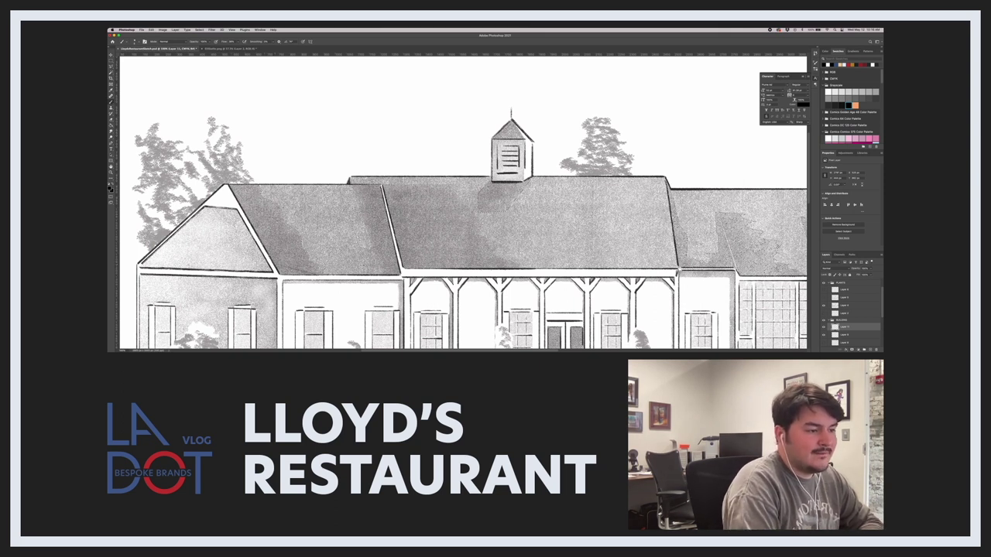
Hatch the left roof's shadow beside the main roof with closely spaced horizontal pencil strokes, undoing and redrawing uneven ones.
left_click_drag(373, 272, 400, 267)
left_click_drag(369, 259, 397, 259)
left_click_drag(365, 255, 395, 250)
left_click_drag(359, 243, 392, 243)
mouse_move(354, 233)
left_mouse_down()
mouse_move(390, 233)
mouse_move(356, 222)
left_mouse_up()
left_click_drag(384, 217, 353, 217)
left_click_drag(384, 209, 344, 203)
left_click_drag(383, 199, 346, 199)
left_click_drag(380, 188, 339, 194)
left_click_drag(395, 246, 359, 247)
key("super+z")
key("super+z")
key("super+z")
key("super+z")
key("super+z")
key("super+z")
key("super+z")
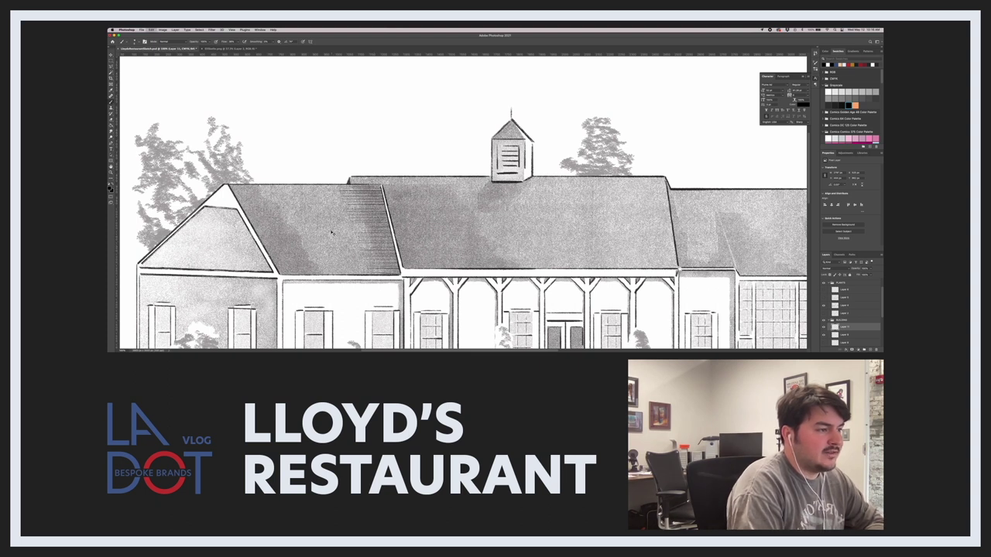
left_click_drag(341, 197, 382, 196)
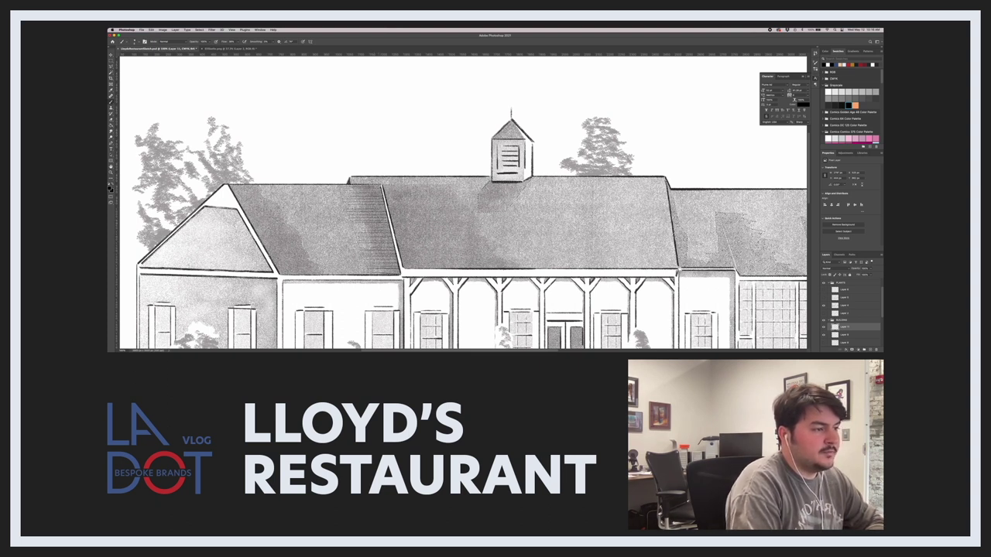
Hatch the cupola's cast shadow on the main roof with diagonal pencil strokes.
key("super+z")
key("super+z")
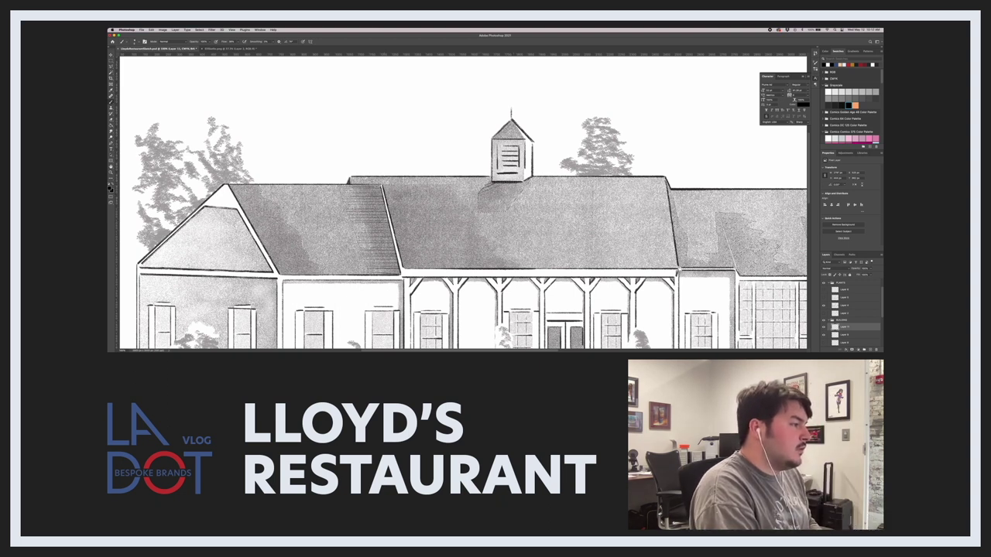
key("super+z")
left_click_drag(496, 184, 518, 190)
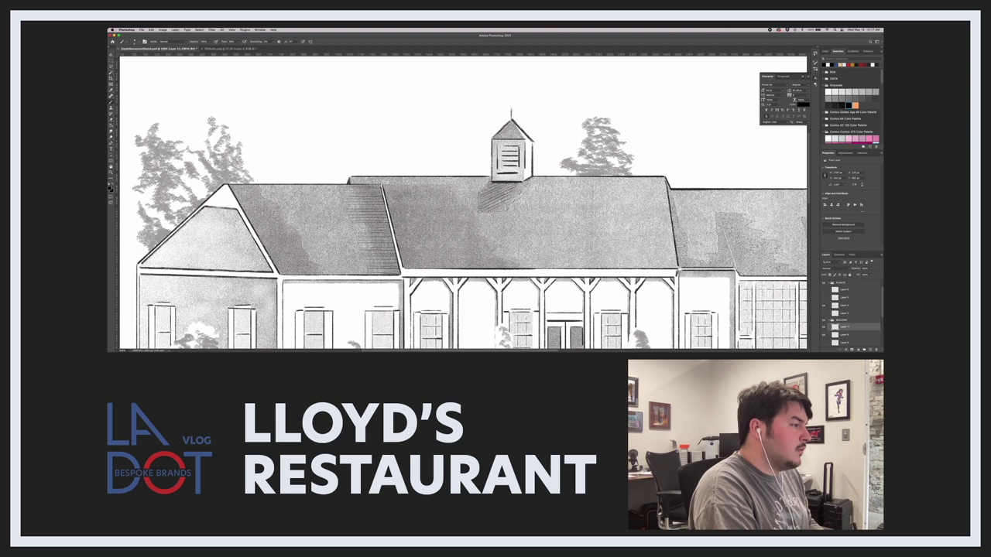
Clean up the selection over the projecting right roof section with the Lasso, and hatch the right roof's shadows with the Brush.
scroll(460, 201, "right", 6)
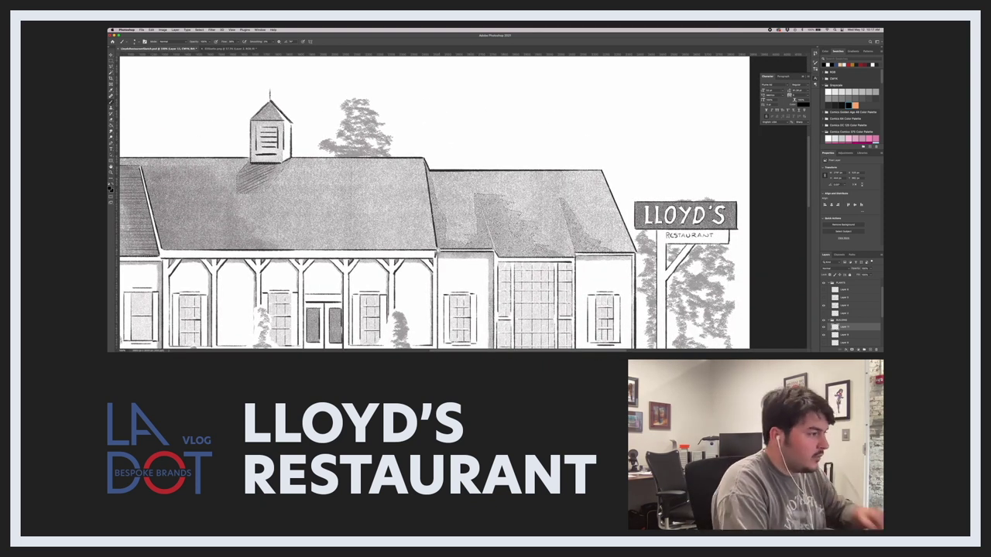
key("l")
mouse_move(491, 224)
left_mouse_down()
mouse_move(495, 252)
mouse_move(574, 259)
left_mouse_up()
key("Delete")
key("super+d")
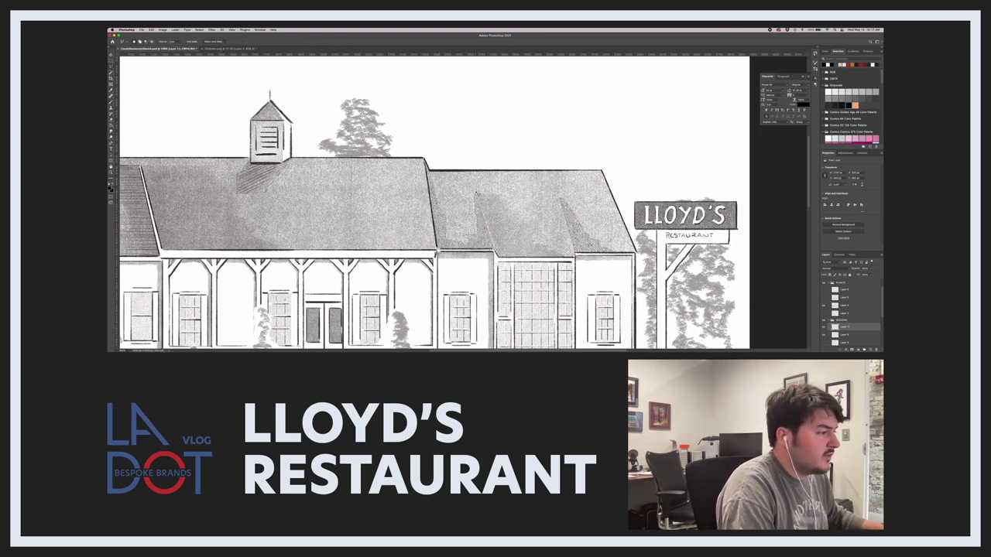
key("b")
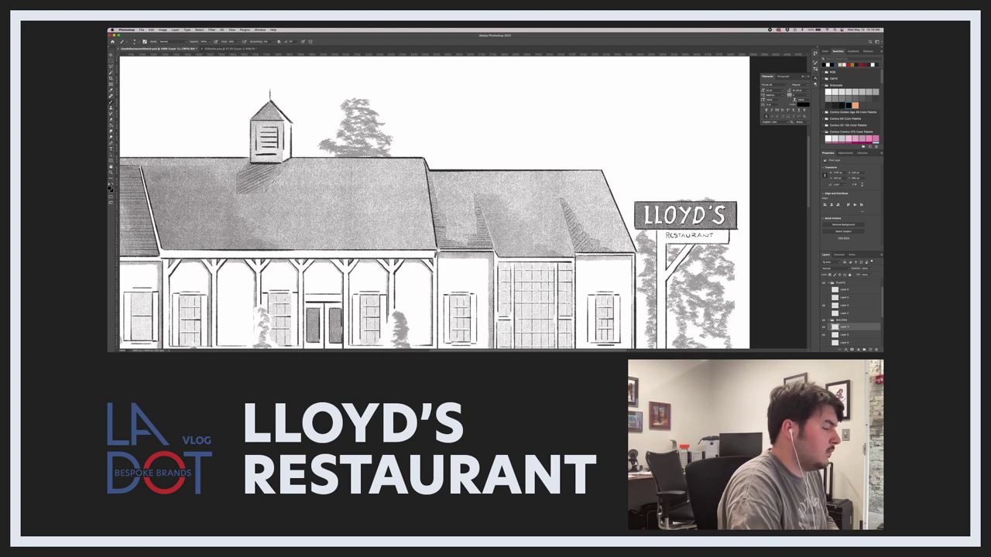
Switch to the Eraser and choose a soft round pressure-sensitive brush preset for it.
scroll(462, 202, "down", 1)
scroll(463, 203, "left", 4)
key("z")
mouse_move(582, 171)
left_mouse_down()
mouse_move(446, 165)
mouse_move(544, 165)
left_mouse_up()
key("e")
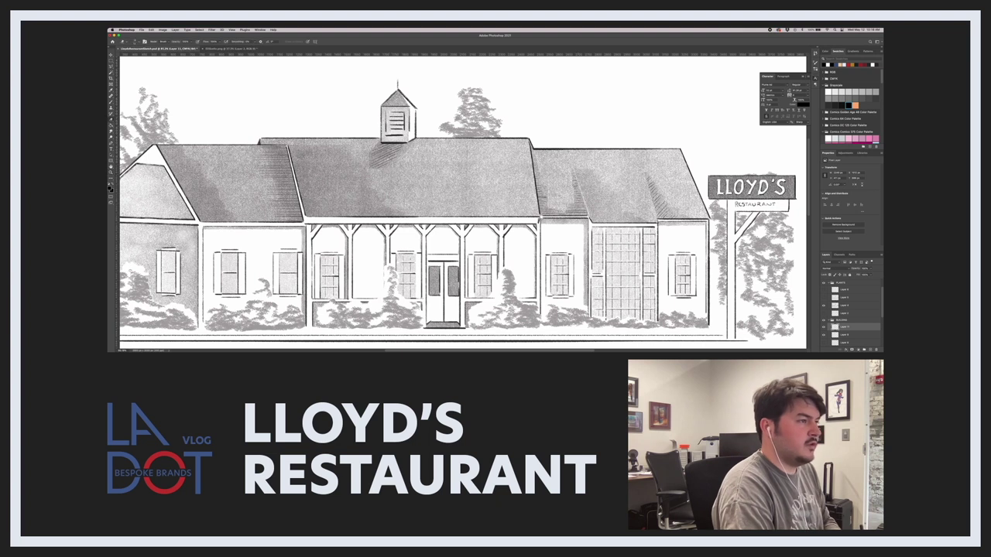
left_click(135, 42)
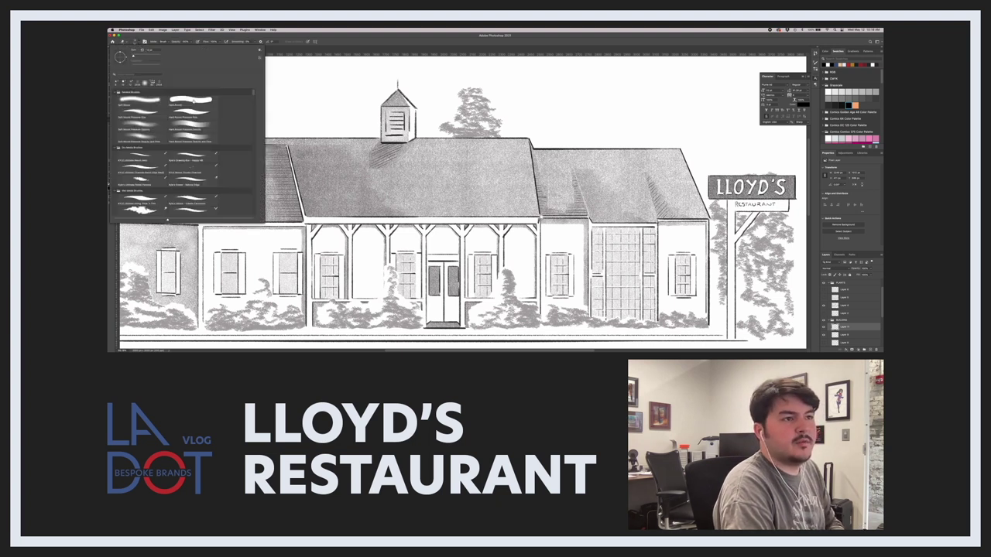
left_click(153, 137)
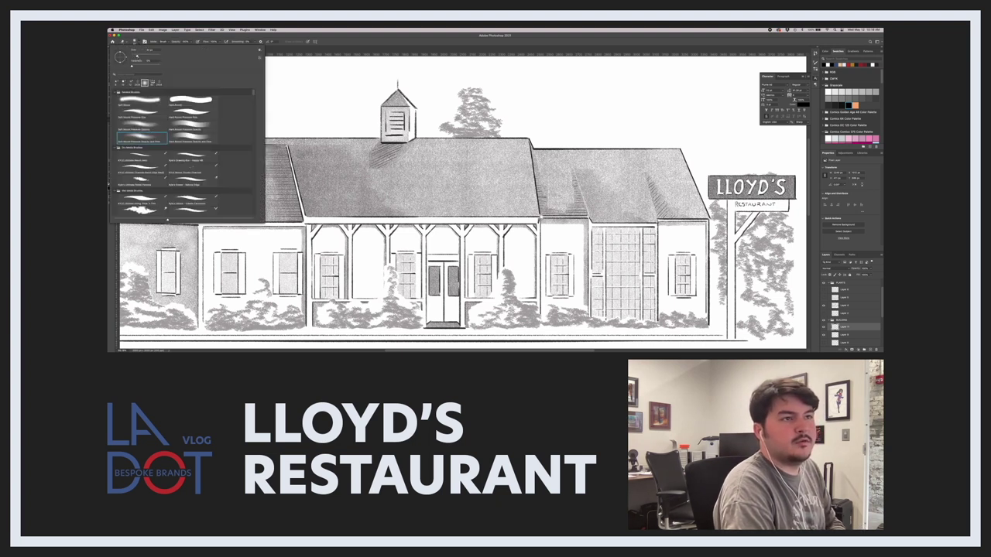
left_click(367, 147)
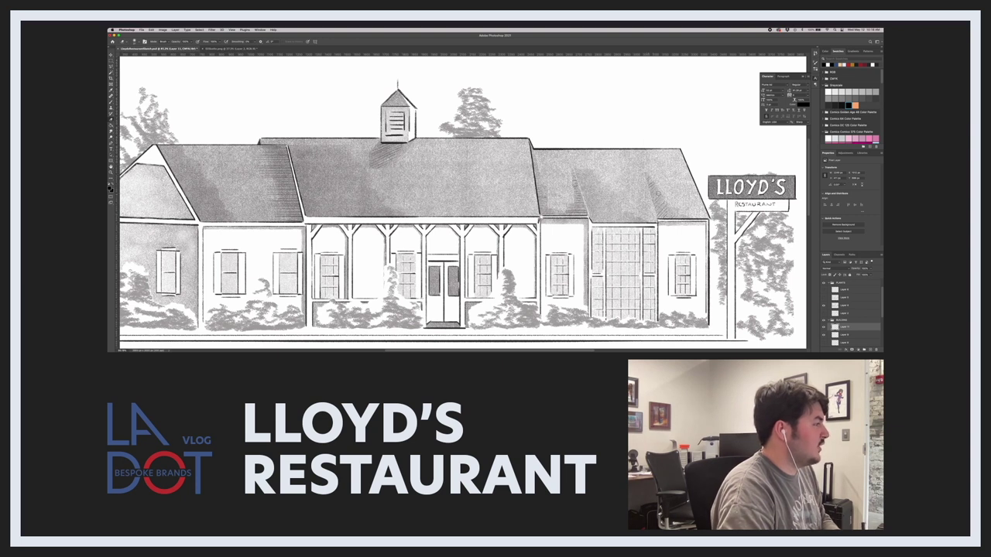
Make a Magic Wand selection on the layer below the hatching, refine it with the Lasso around the cupola and right roof shadows, and return to the Brush.
mouse_move(372, 215)
left_mouse_down()
mouse_move(518, 212)
mouse_move(575, 181)
mouse_move(537, 196)
left_mouse_up()
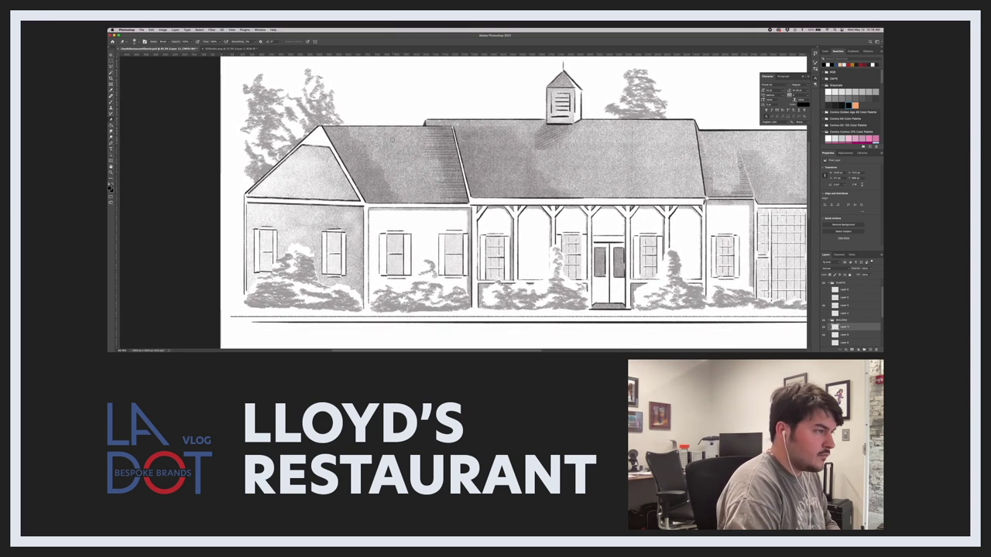
key("w")
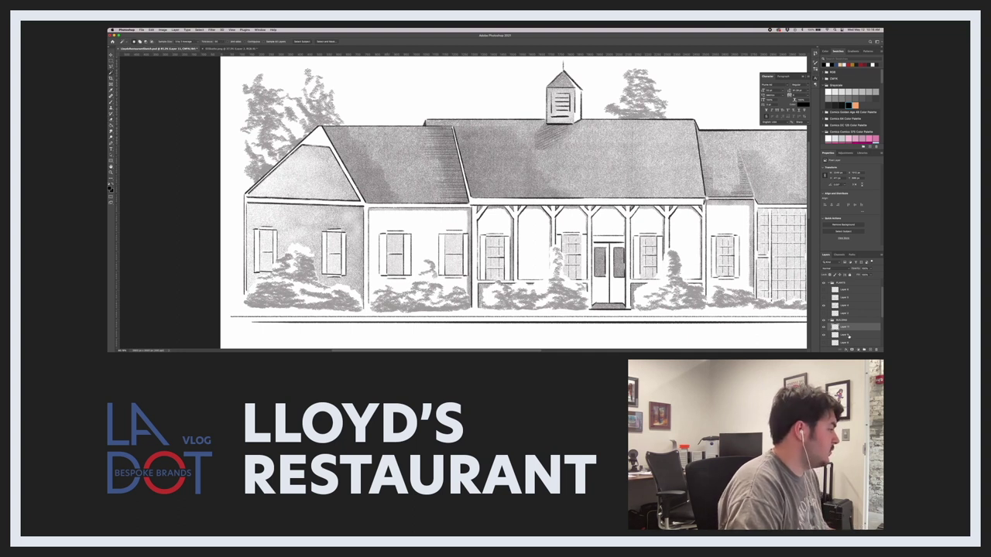
left_click(848, 335)
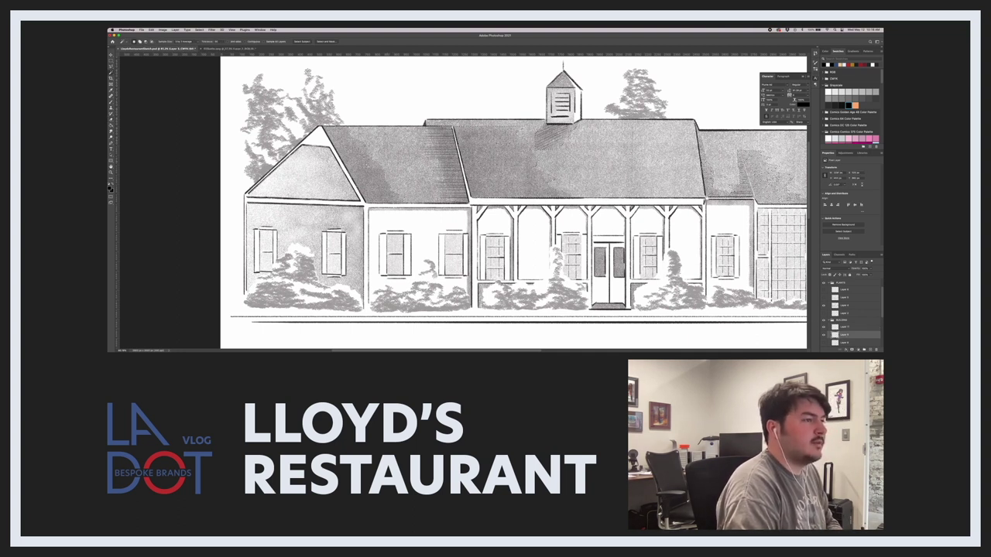
scroll(505, 158, "right", 2)
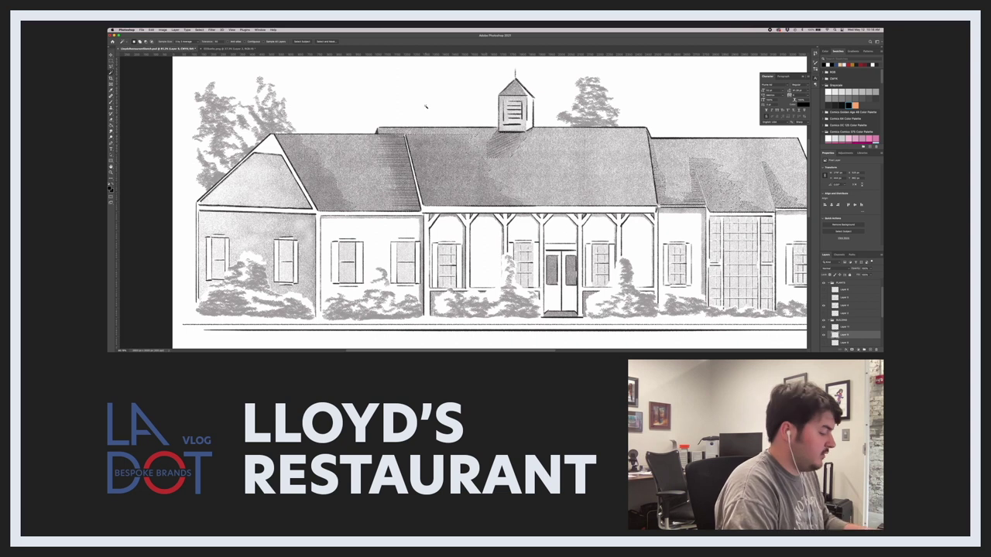
key("l")
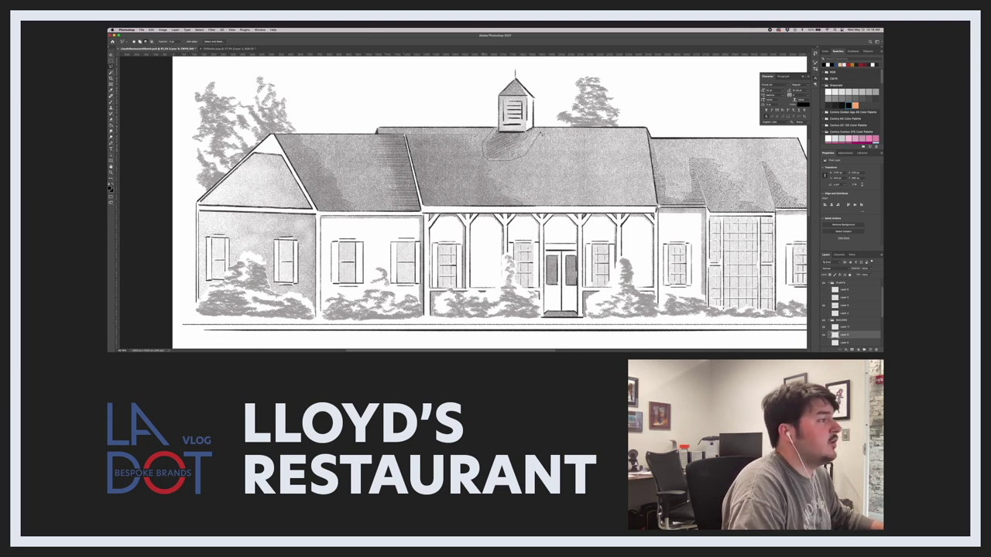
scroll(480, 201, "right", 2)
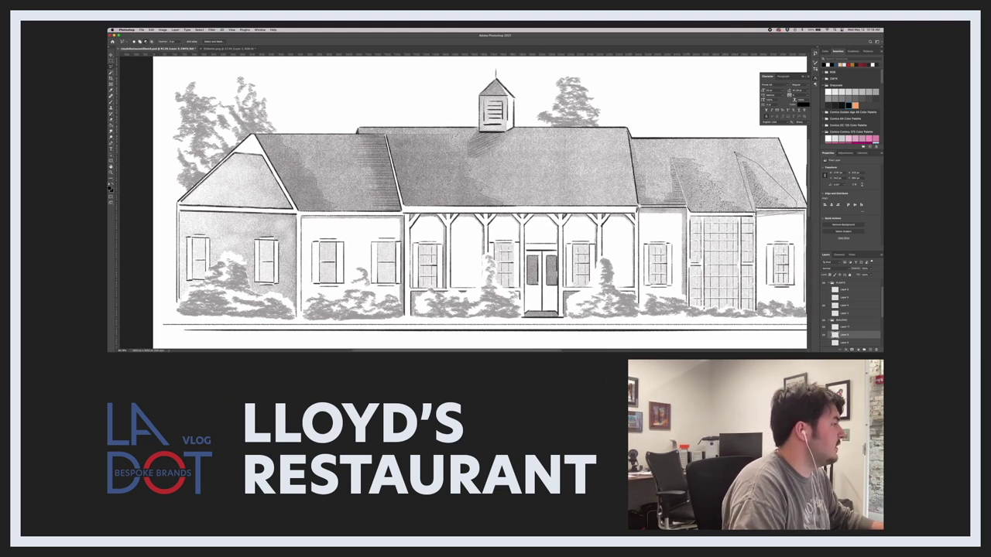
scroll(757, 185, "left", 2)
key("b")
Try horizontal brush strokes across the main roof from its left edge, and undo them.
scroll(464, 201, "right", 10)
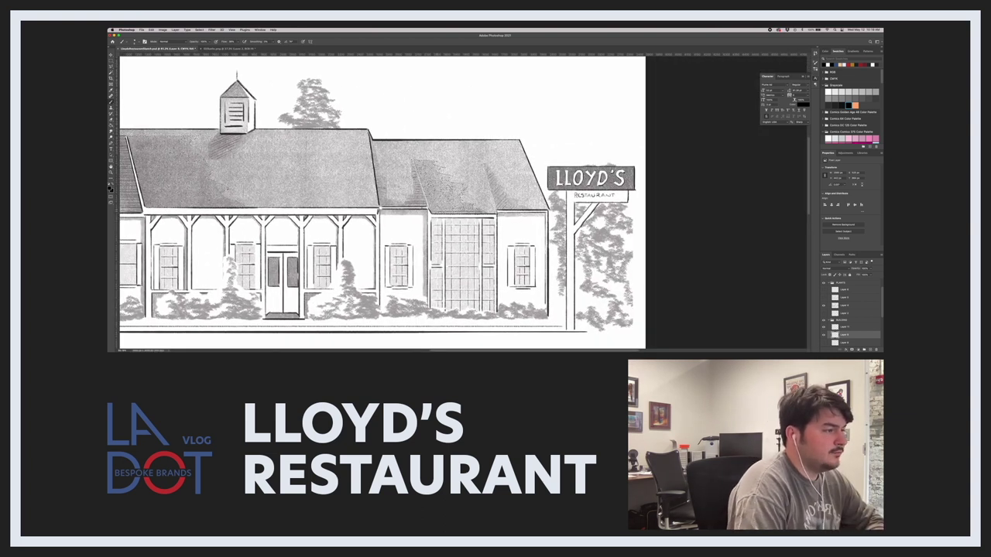
scroll(411, 169, "left", 7)
scroll(403, 165, "left", 2)
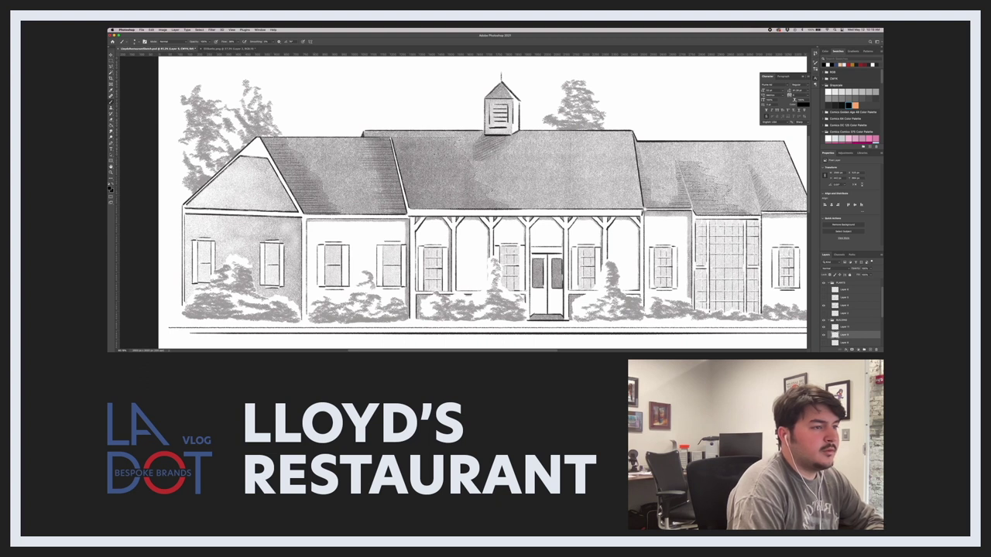
scroll(361, 211, "right", 3)
left_click_drag(339, 212, 410, 212)
left_click_drag(338, 207, 416, 202)
mouse_move(333, 190)
left_mouse_down()
mouse_move(398, 191)
mouse_move(390, 182)
left_mouse_up()
mouse_move(329, 169)
left_mouse_down()
mouse_move(386, 169)
mouse_move(371, 158)
left_mouse_up()
mouse_move(322, 147)
left_mouse_down()
mouse_move(389, 155)
mouse_move(370, 156)
left_mouse_up()
key("super+z")
key("super+z")
key("super+z")
key("super+z")
left_click_drag(322, 143, 435, 132)
key("super+z")
key("super+z")
key("super+z")
key("super+z")
key("z")
left_click_drag(380, 149, 340, 149)
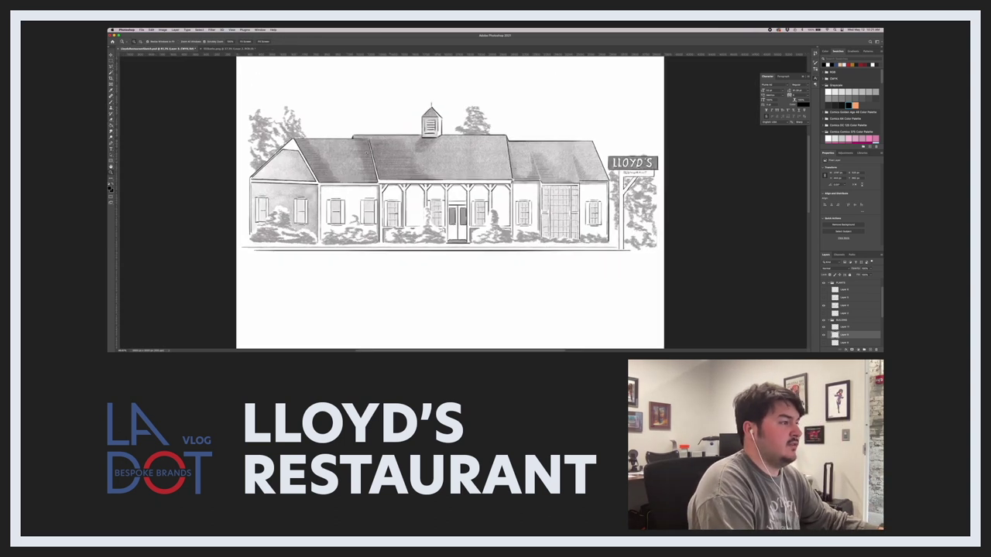
Examine the roof hatching across the whole building and compare it with the shading in the portrait illustration of the man at the table.
key("super+minus")
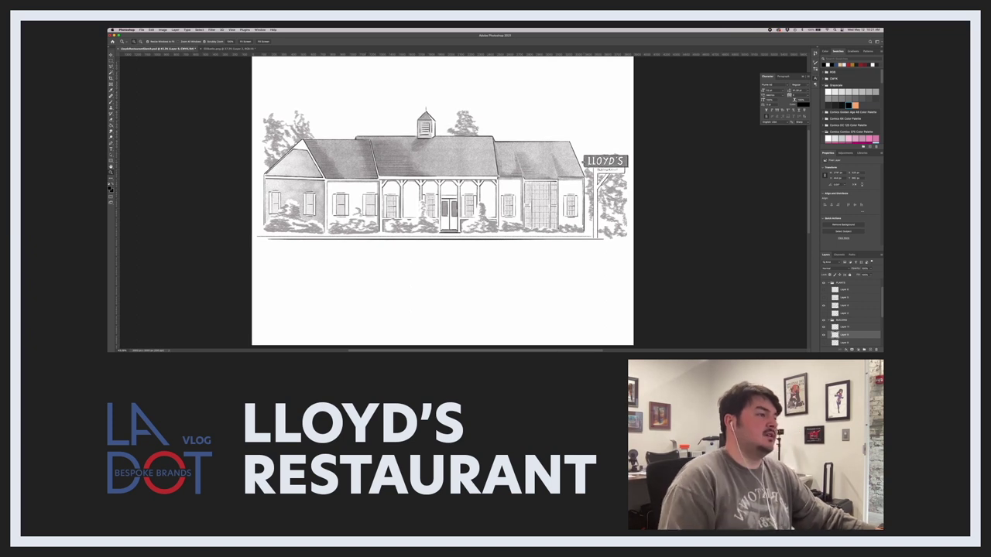
left_click_drag(442, 186, 512, 186)
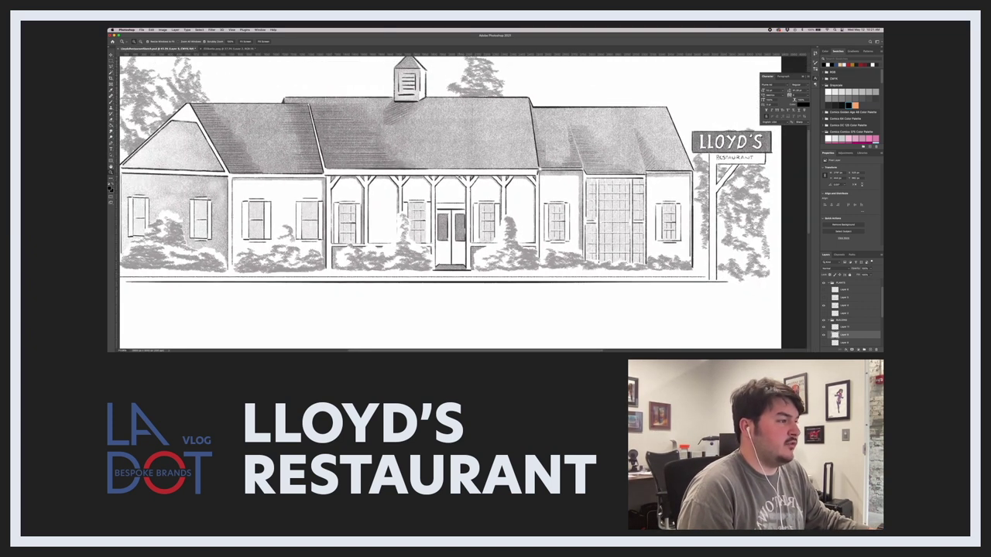
scroll(513, 186, "left", 2)
scroll(513, 186, "down", 3)
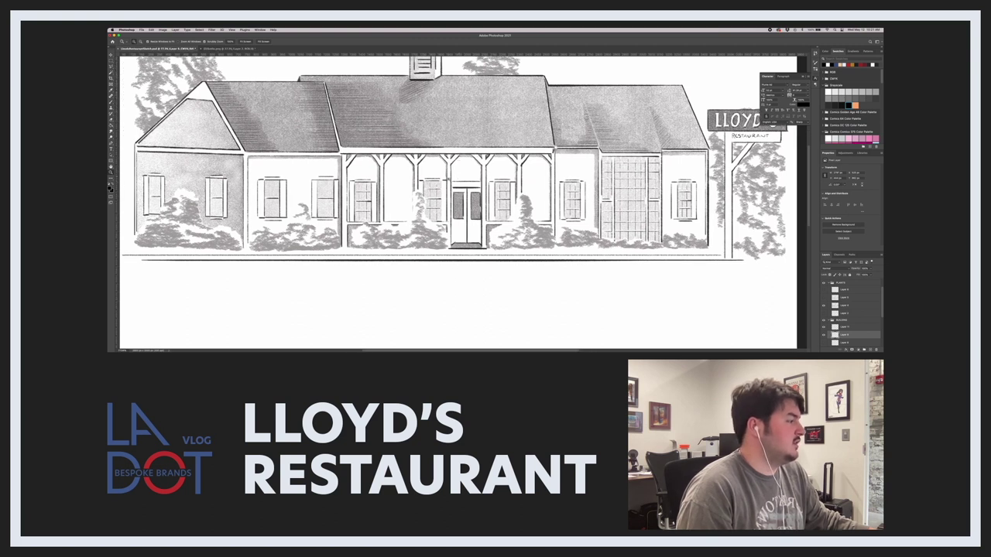
left_click_drag(446, 186, 474, 187)
scroll(473, 186, "left", 10)
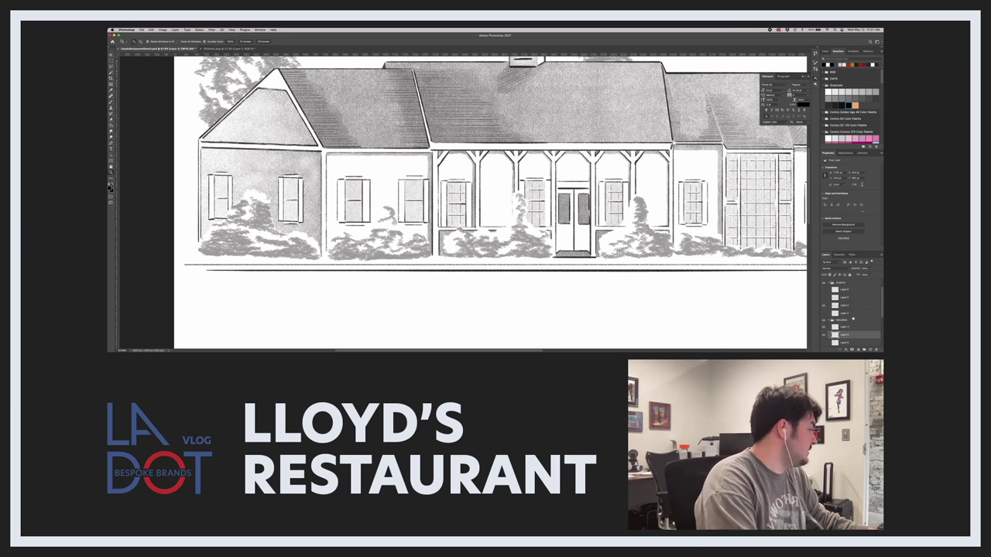
scroll(847, 321, "down", 2)
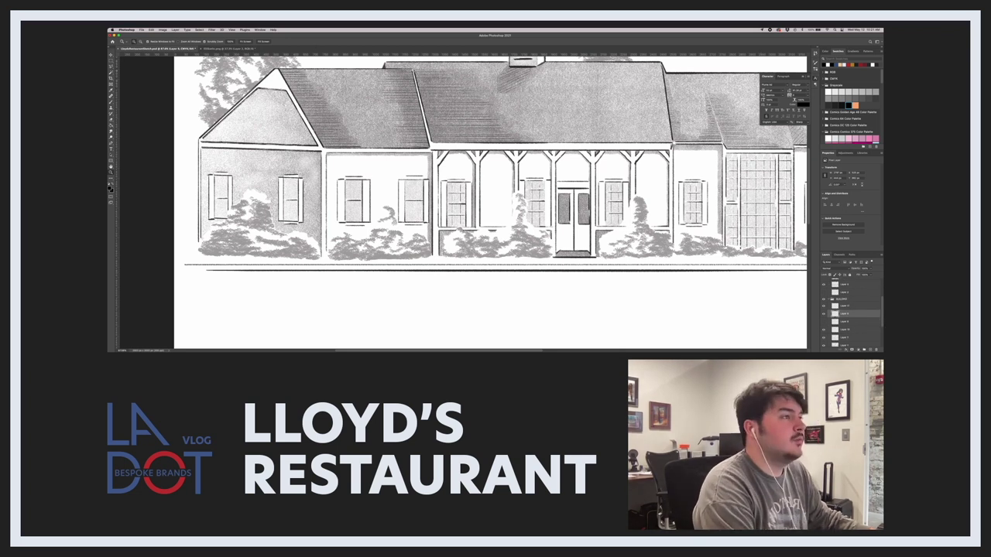
left_click(228, 48)
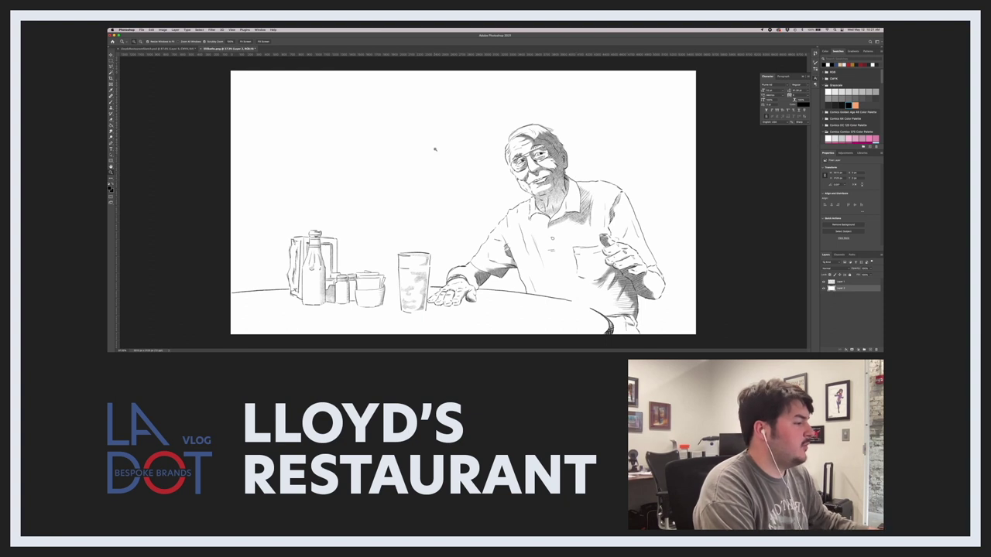
left_click(165, 48)
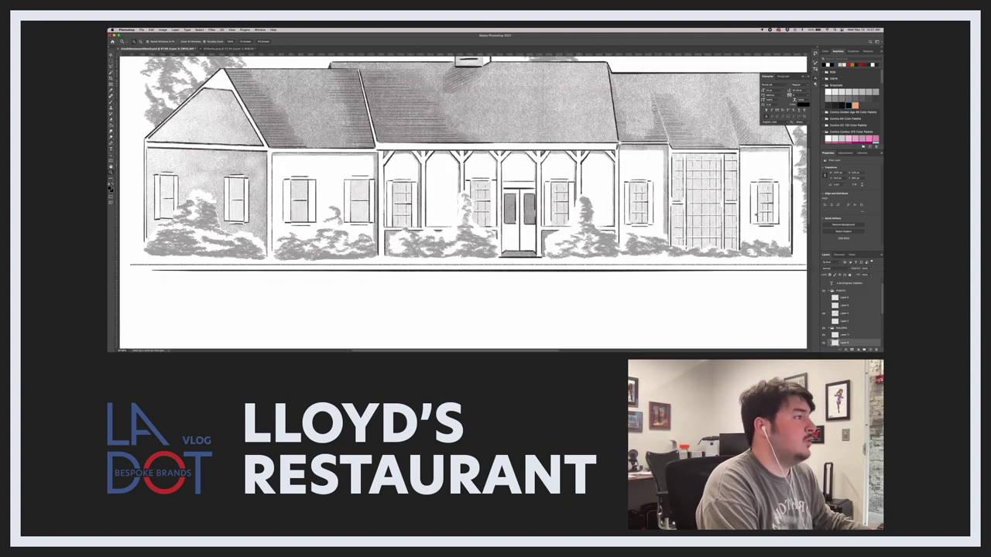
scroll(849, 315, "down", 1)
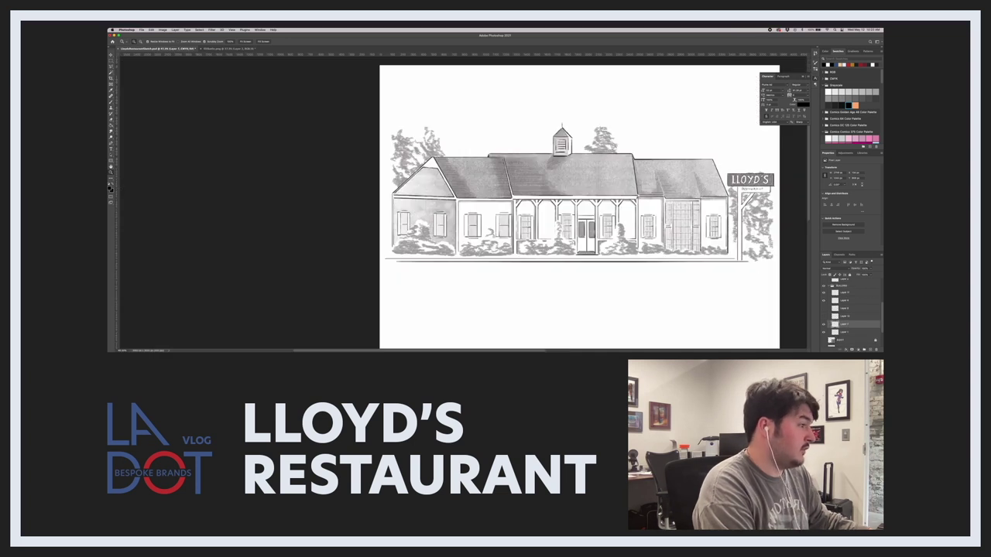
Try to select the left wall's grey shading on its layer with the Magic Wand.
key("w")
left_click(420, 208)
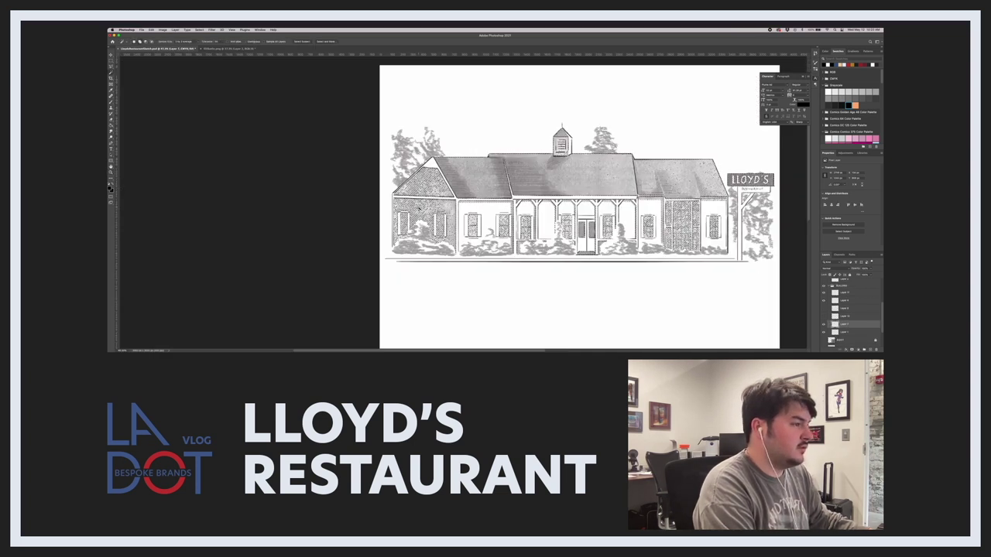
key("z")
left_click(428, 209)
left_click(428, 209)
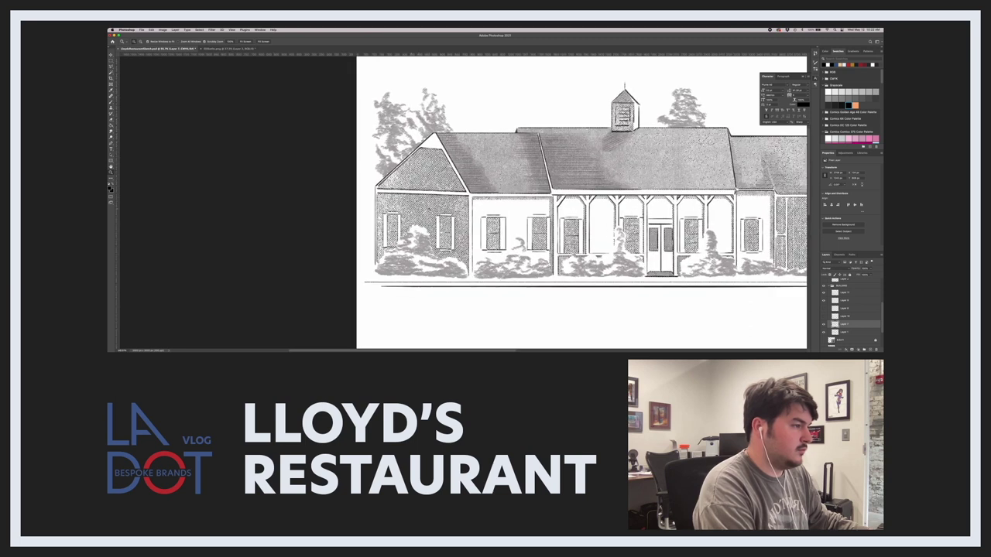
left_click(430, 209)
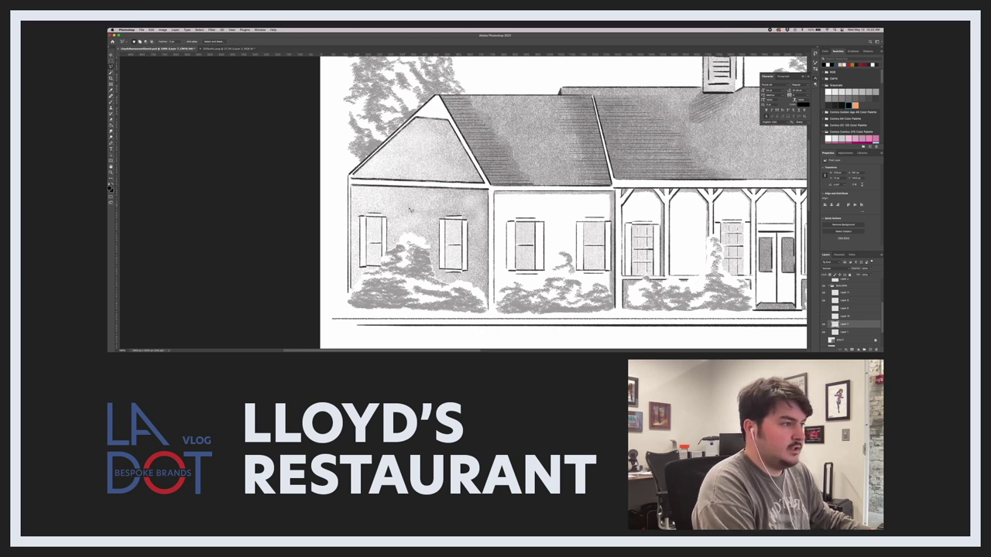
Load a selection from the wall shading layer and start refining it with the Lasso.
key("w")
right_click(418, 203)
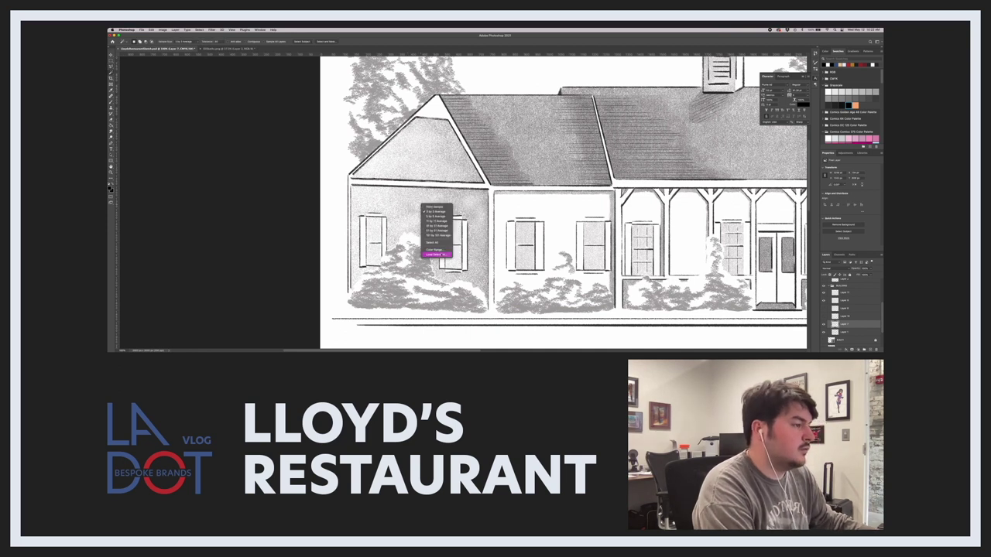
left_click(437, 255)
left_click(362, 185)
left_click(361, 192)
left_click(390, 177)
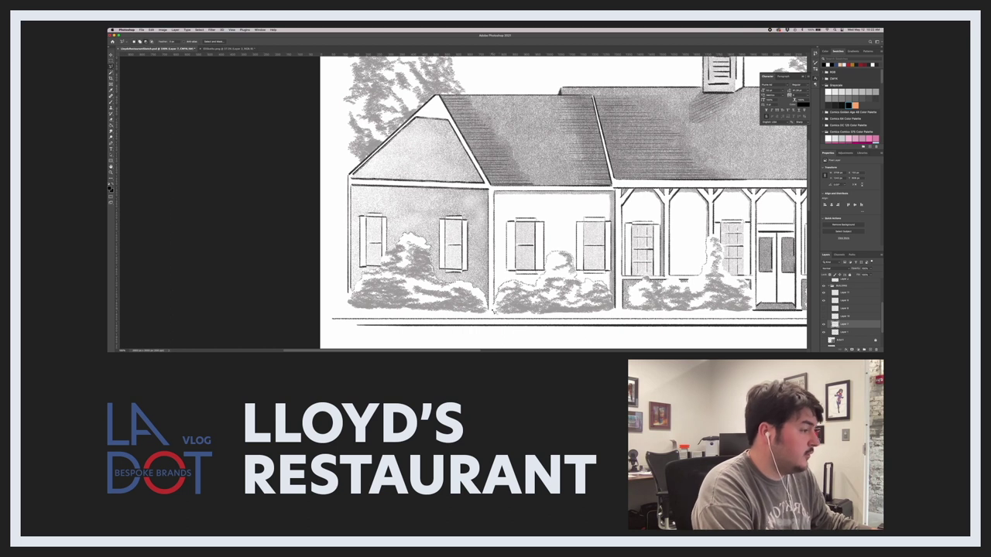
Trace around the building with the Polygonal Lasso to refine the wall shading selection, and make the hatching layer in the building group active.
scroll(498, 132, "up", 3)
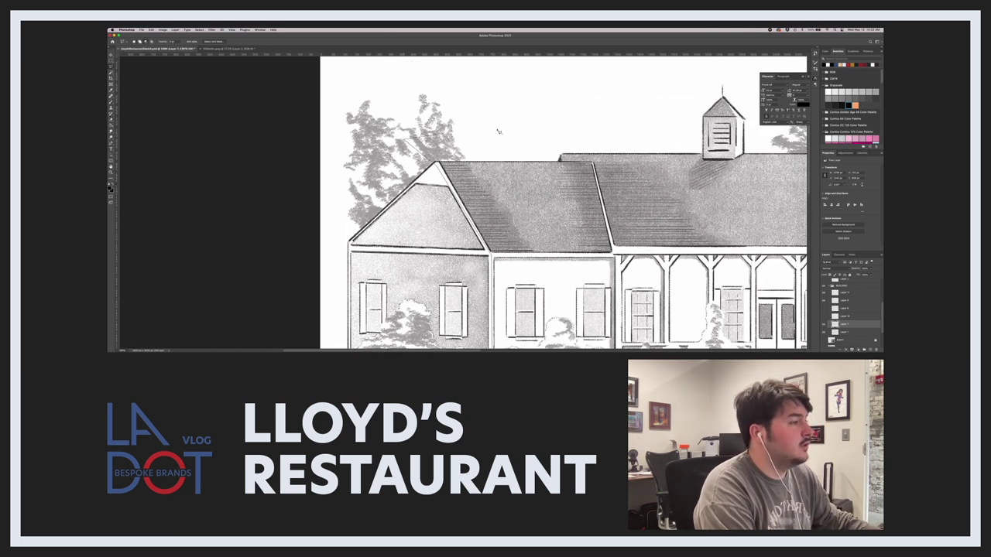
scroll(497, 132, "right", 15)
scroll(384, 75, "left", 5)
scroll(663, 205, "down", 5)
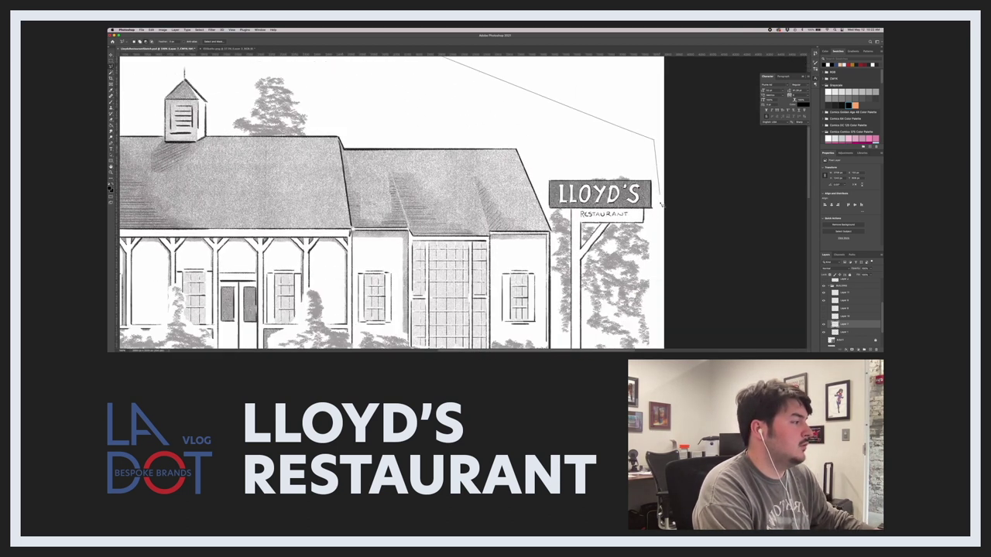
scroll(663, 205, "left", 10)
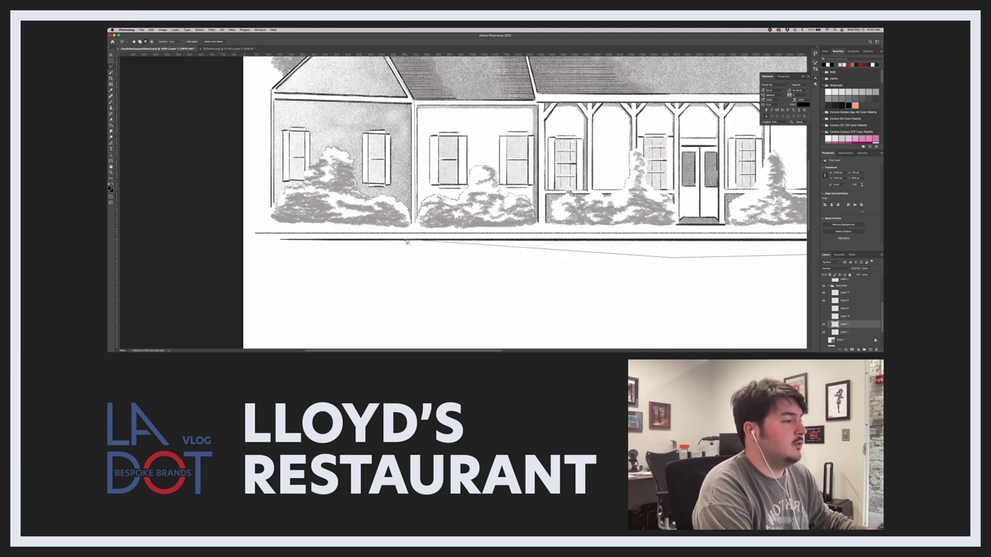
scroll(416, 225, "up", 3)
scroll(415, 224, "left", 4)
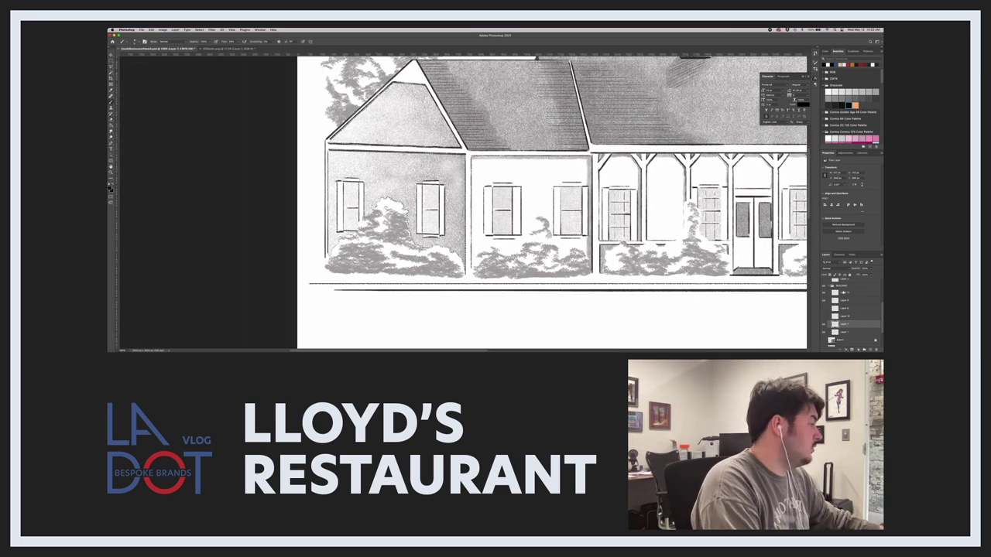
right_click(843, 293)
left_click(841, 291)
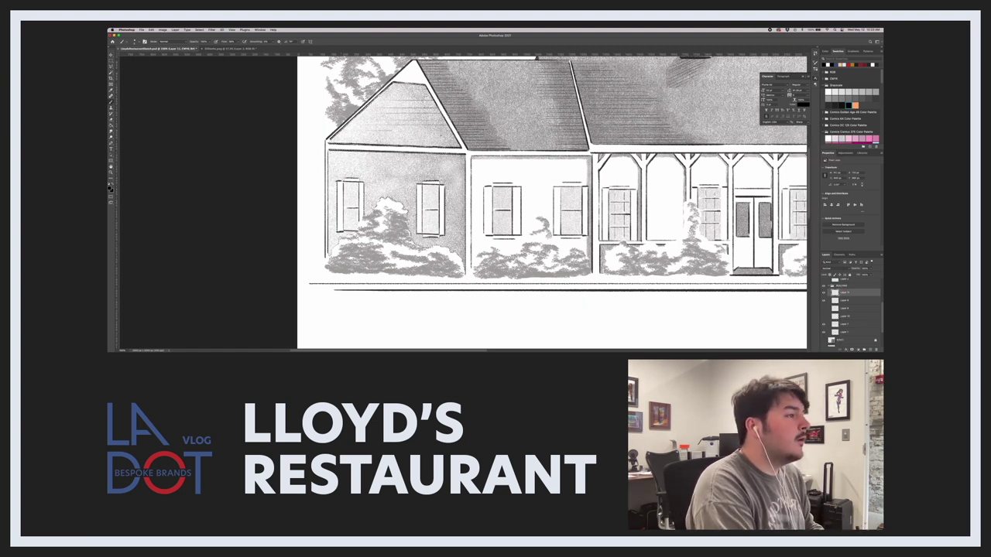
Undo the horizontal hatching strokes on the left gable and return to the Brush.
key("super+z")
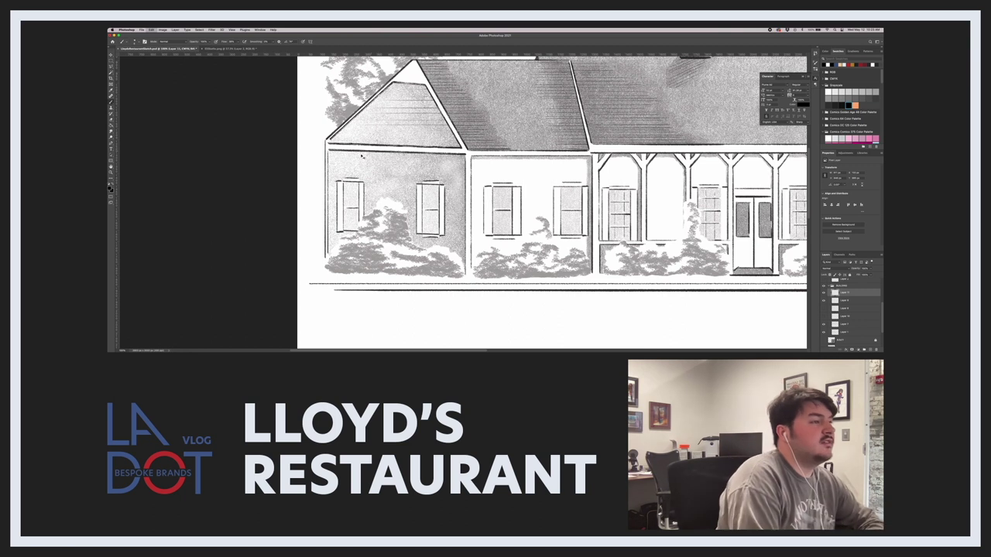
key("super+z")
key("z")
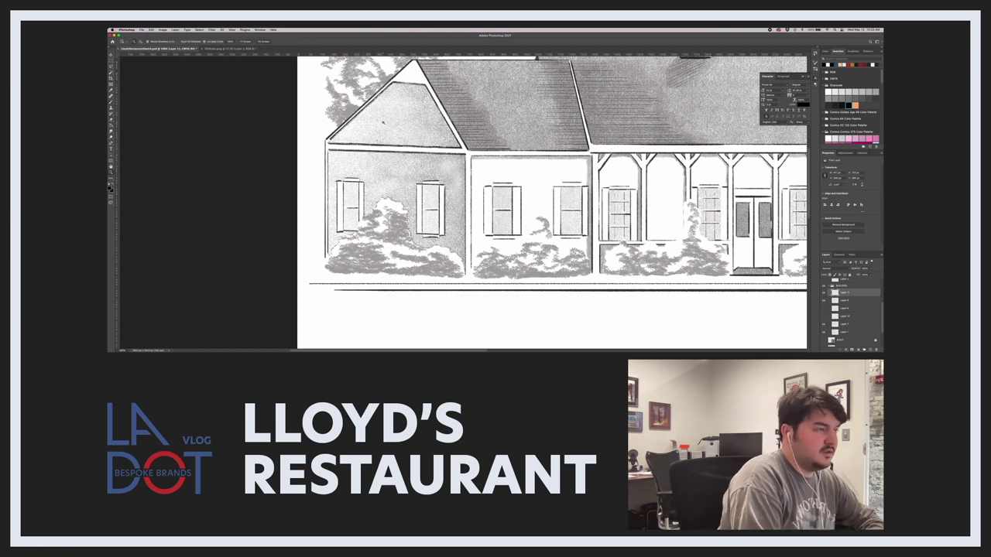
mouse_move(381, 150)
left_mouse_down()
mouse_move(359, 145)
mouse_move(384, 140)
left_mouse_up()
key("b")
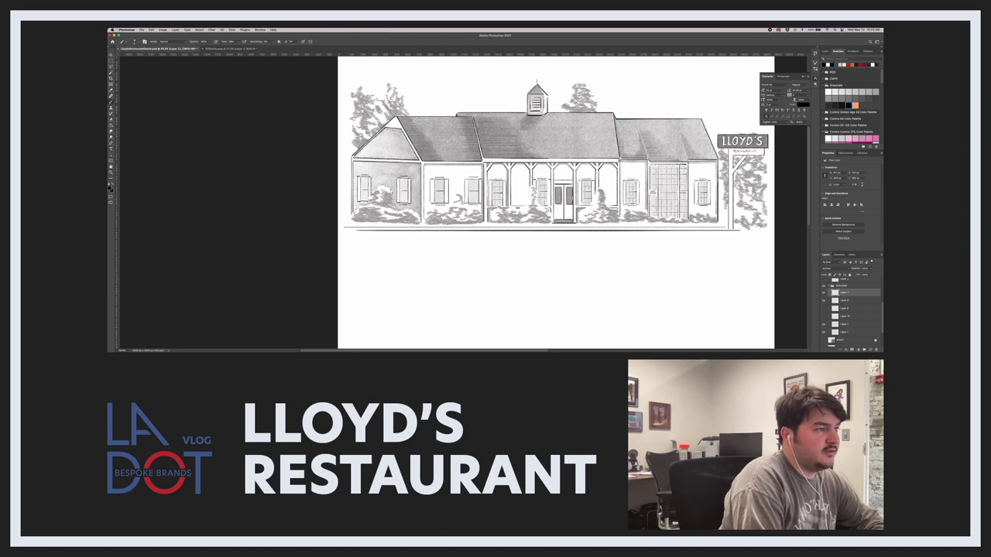
Hatch the shadows on the left gable and the wall beneath it with the Brush, undoing unwanted strokes.
key("super+z")
key("super+z")
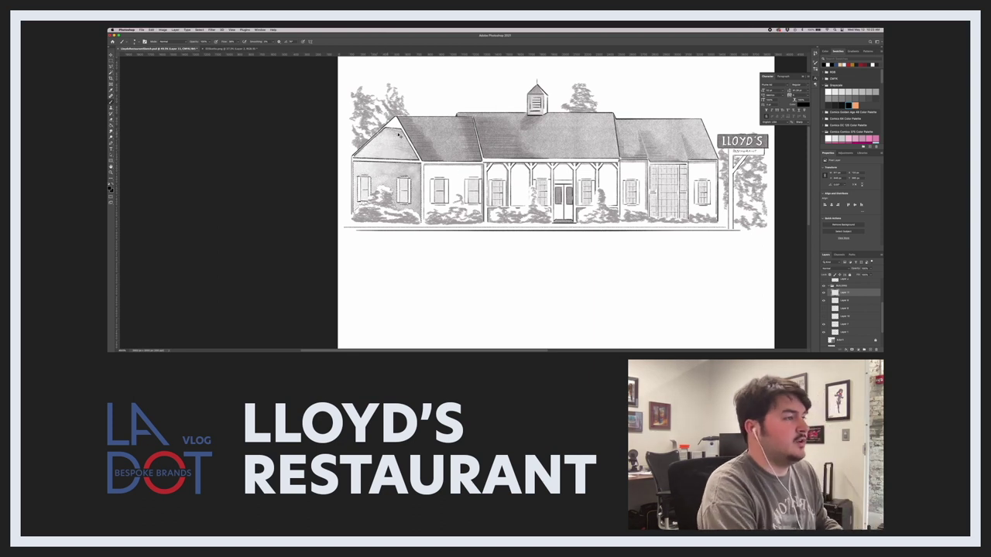
key("super+z")
key("super+z")
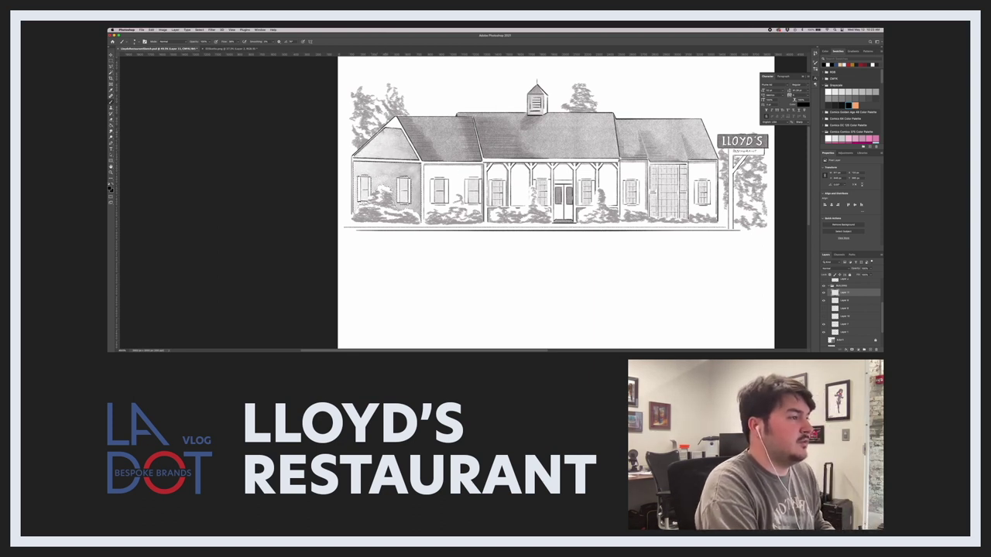
key("super+z")
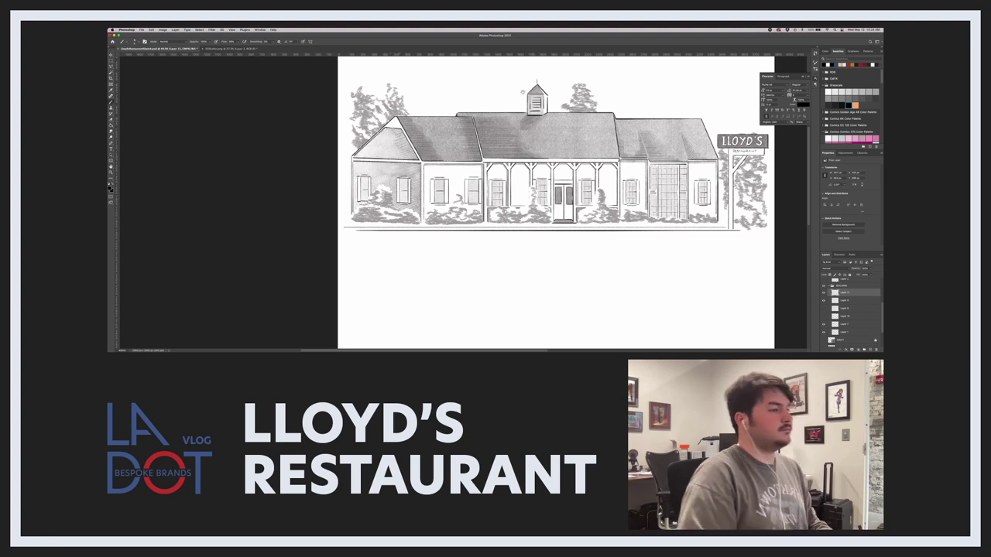
Check the plant layers by toggling their visibility, and add a new layer above the visible plant shading in the PLANTS group.
left_click_drag(523, 92, 485, 100)
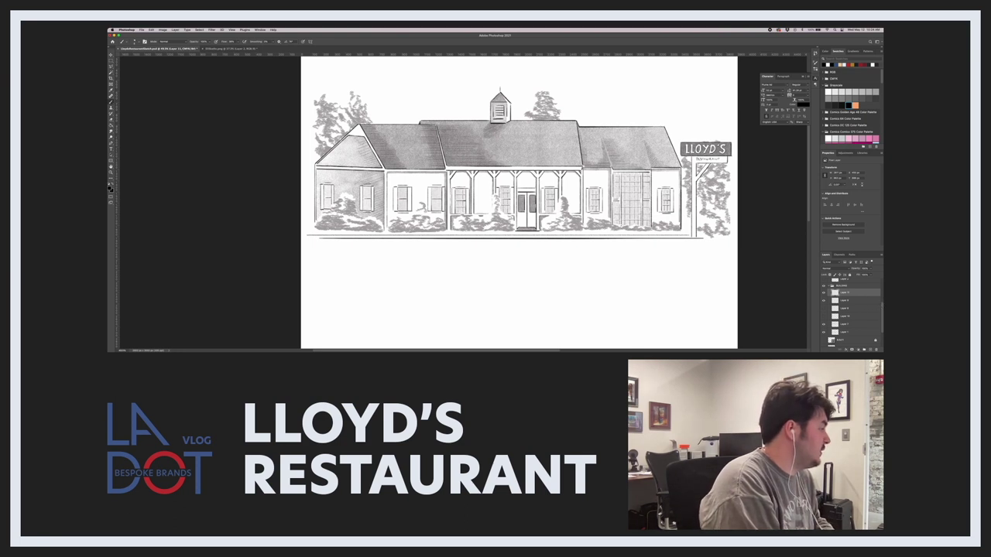
scroll(852, 309, "up", 3)
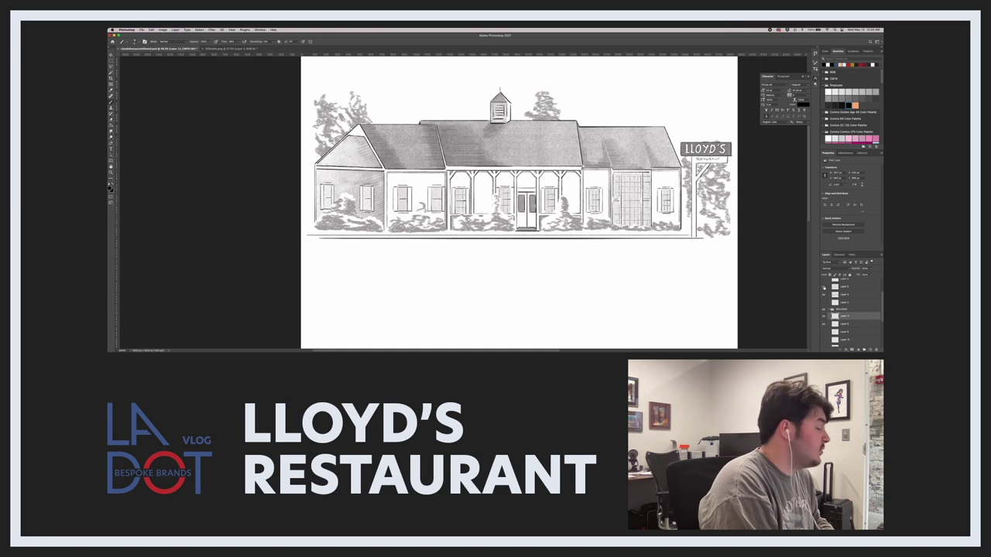
left_click(823, 287)
left_click(823, 287)
left_click(847, 295)
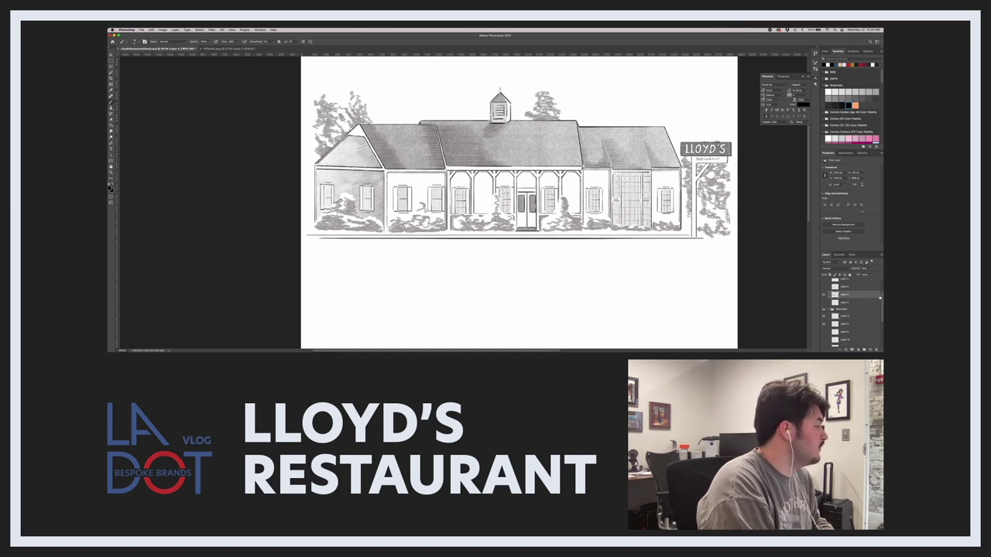
scroll(871, 293, "up", 1)
left_click(823, 289)
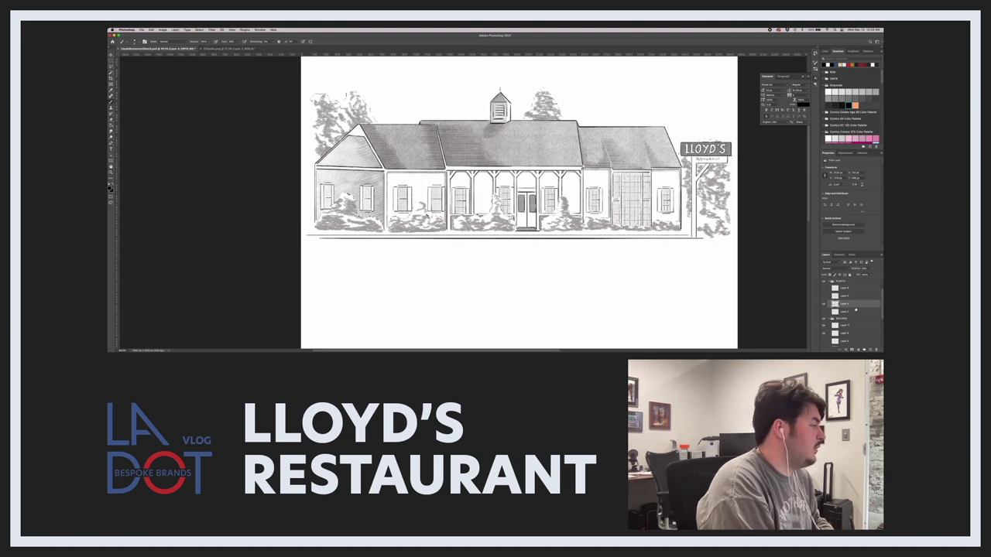
left_click(869, 349)
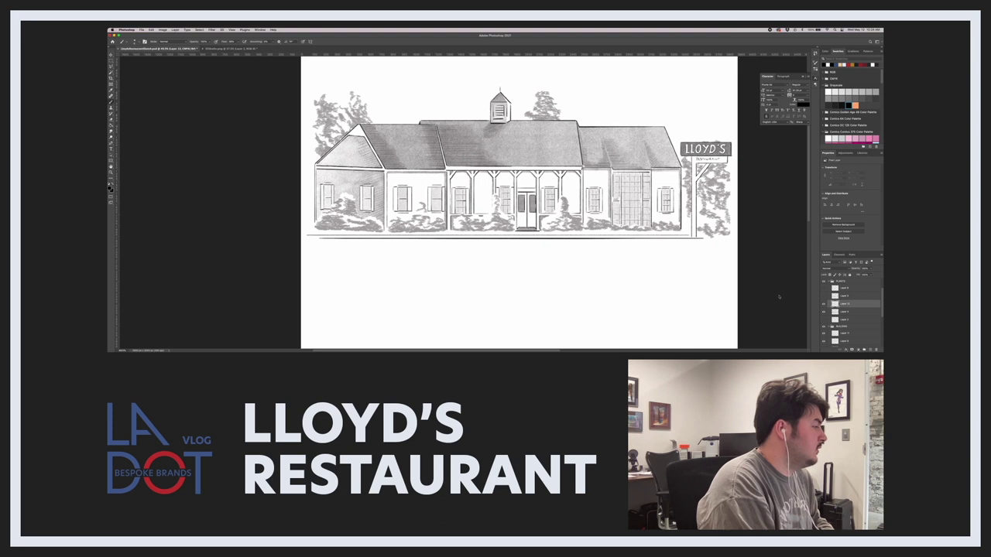
Hatch the shadows of the bushes along the building's front with the Brush, from the left gable to the right end.
key("z")
left_click(356, 217)
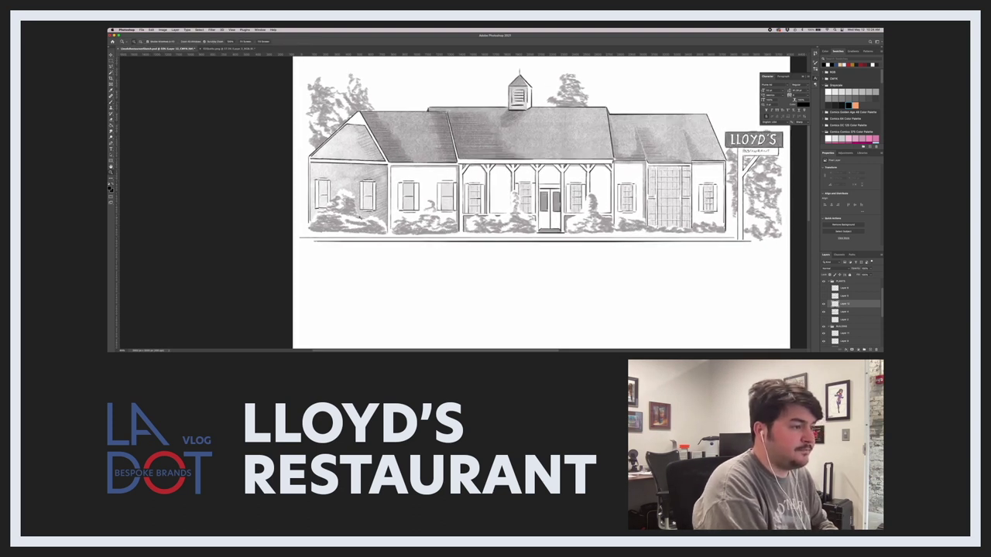
key("b")
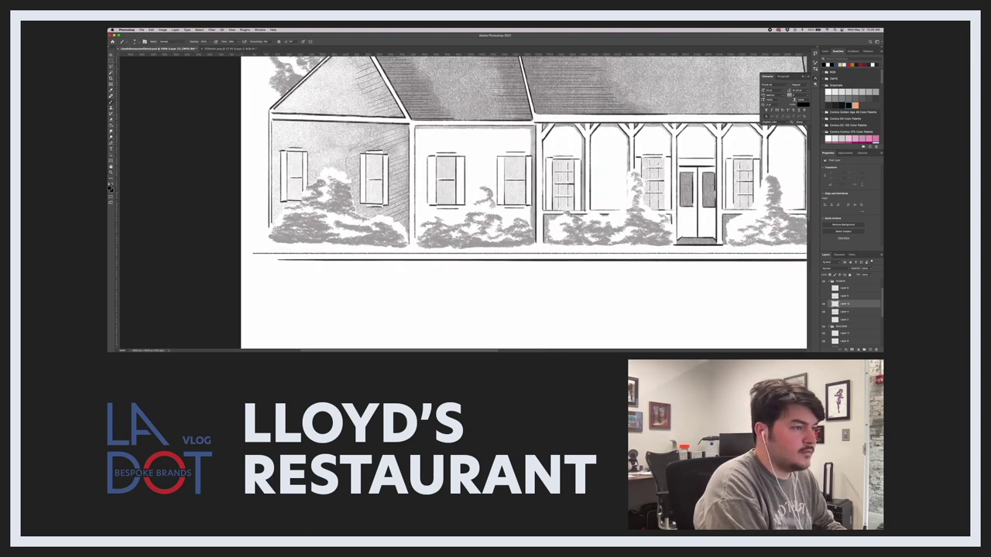
left_click_drag(334, 213, 353, 215)
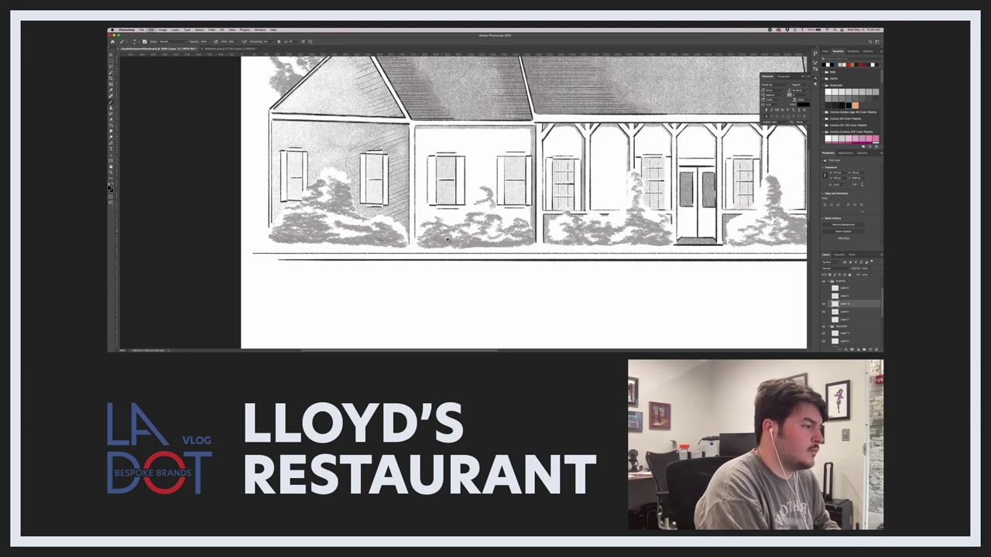
left_click_drag(517, 232, 418, 235)
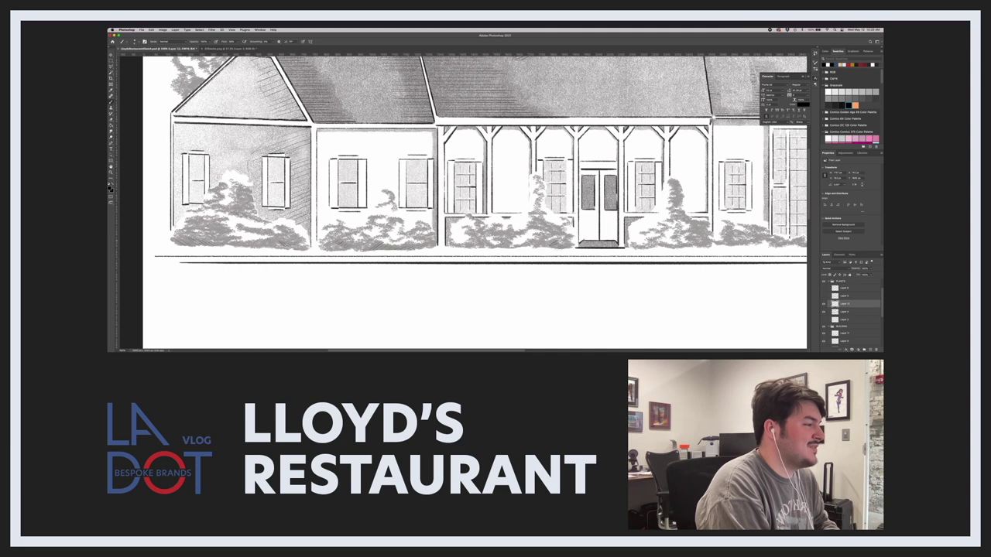
left_click_drag(534, 232, 402, 235)
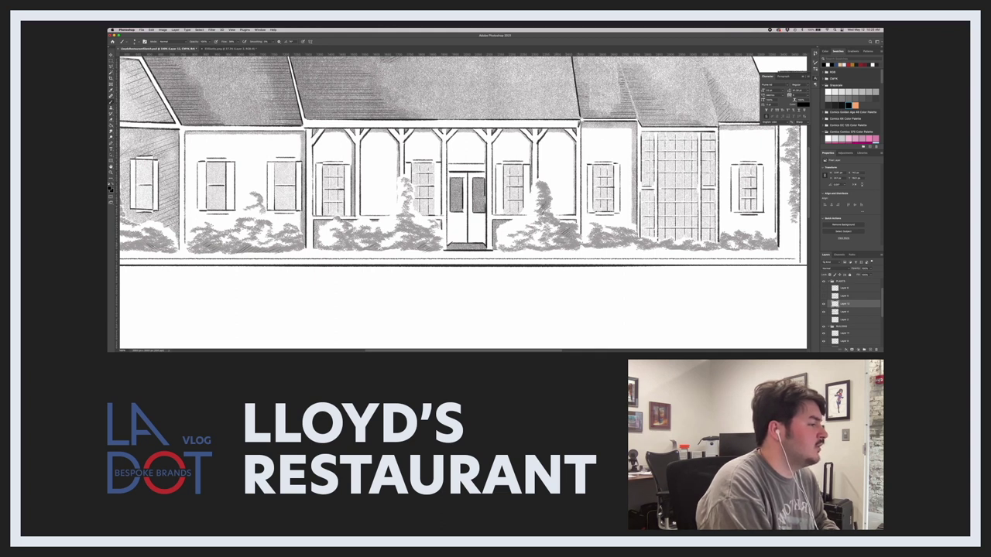
scroll(463, 201, "right", 6)
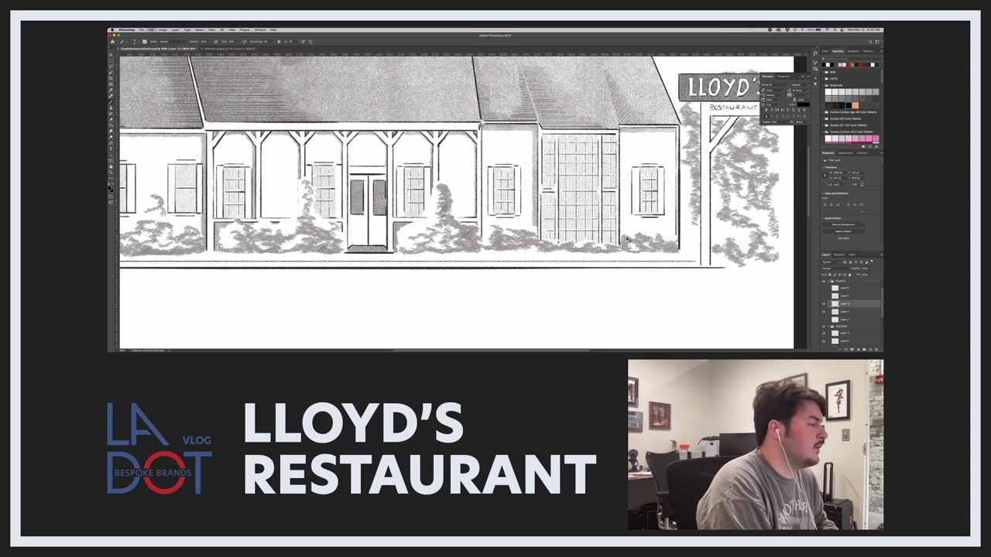
scroll(456, 201, "right", 1)
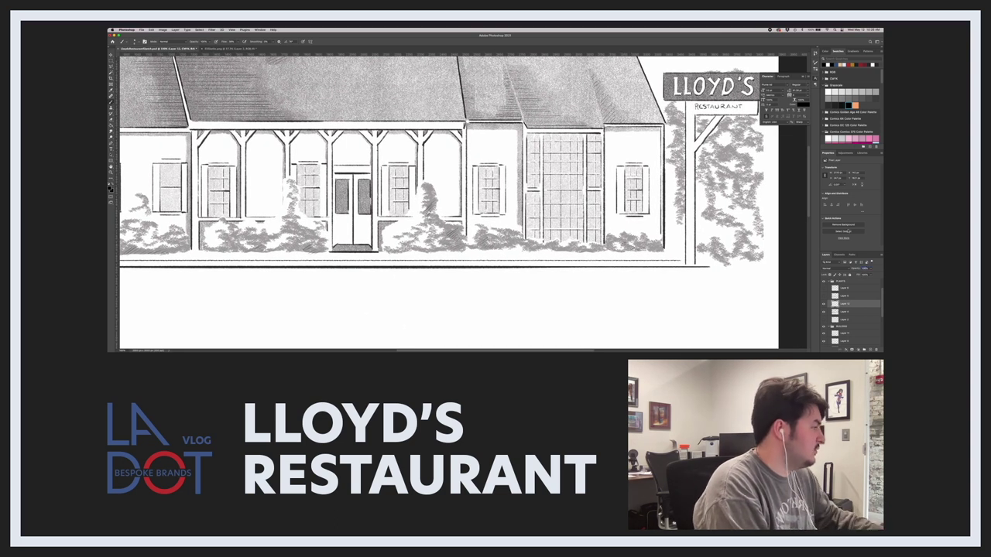
scroll(463, 201, "left", 5)
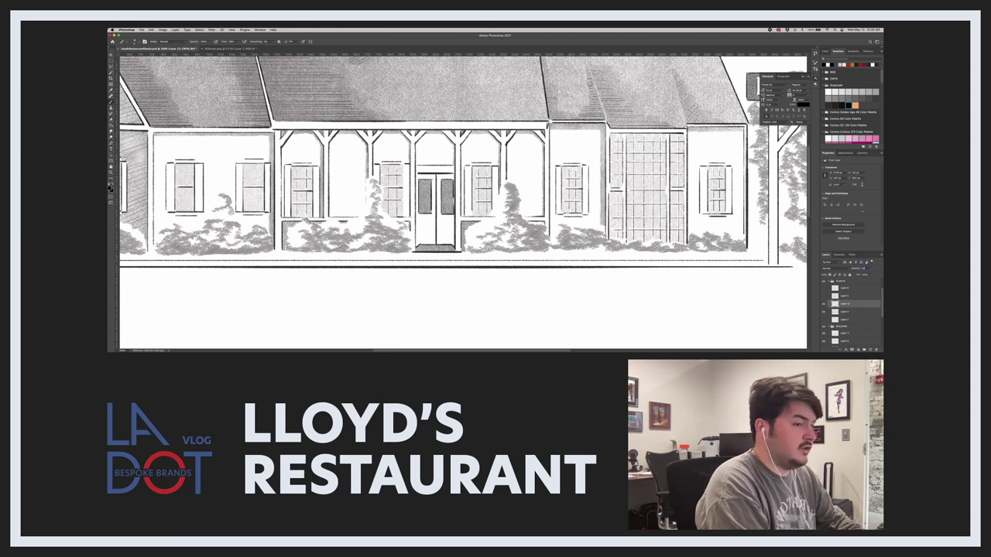
Set the bush hatching layer's blend mode to Multiply and adjust its opacity.
key("z")
mouse_move(611, 265)
left_mouse_down()
mouse_move(596, 268)
mouse_move(603, 268)
left_mouse_up()
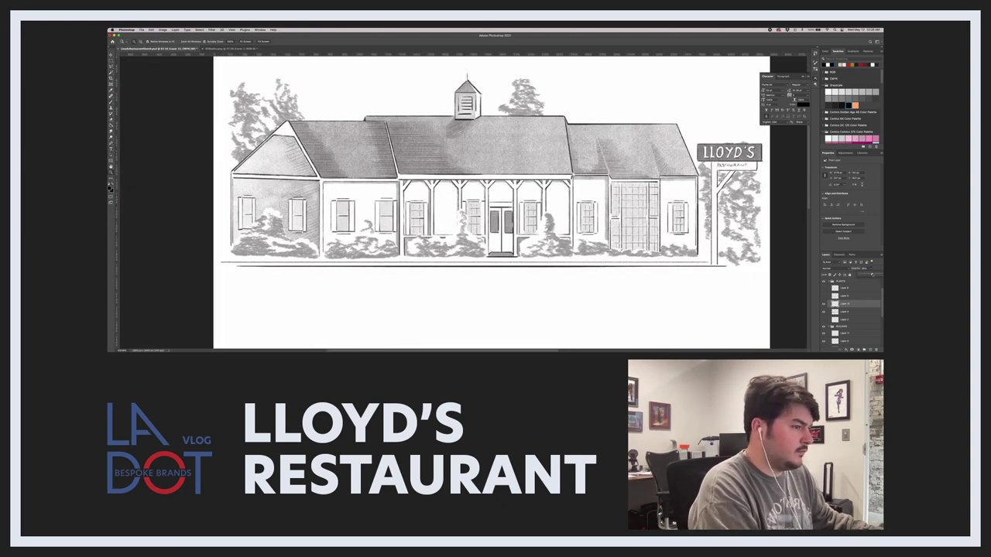
left_click(835, 268)
left_click(833, 283)
left_click(870, 269)
key("b")
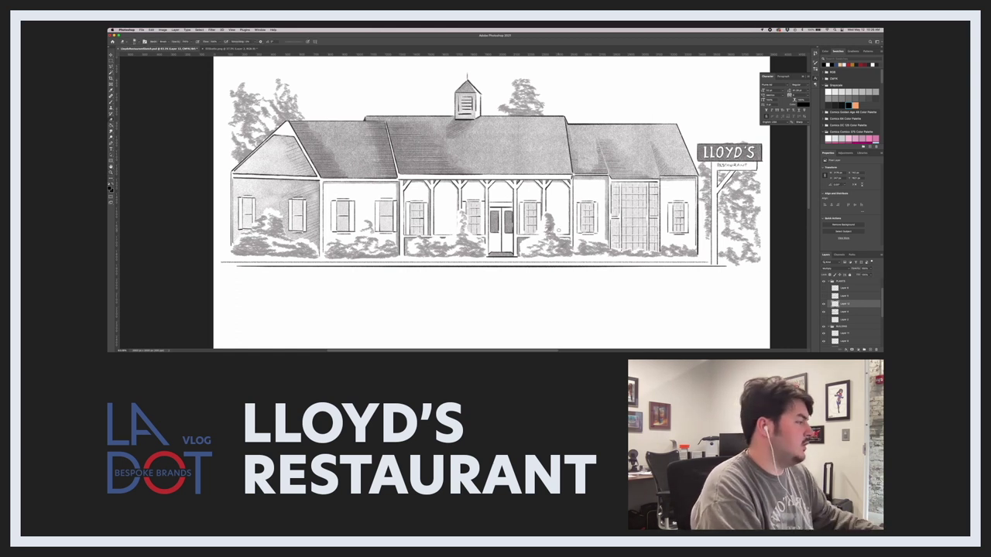
Delete the bush hatching layer and remove the hatching from the left gable and the wall beneath it.
right_click(824, 302)
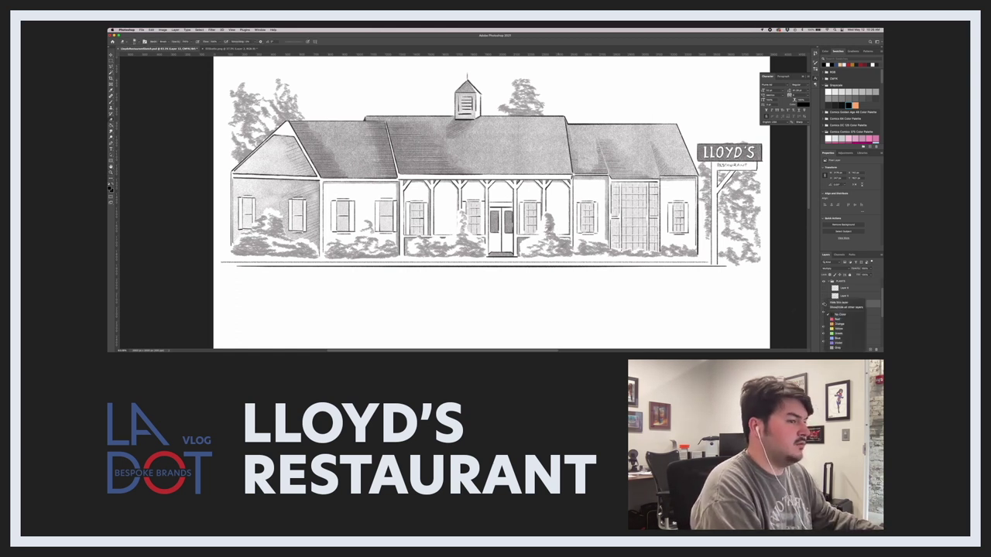
left_click(830, 303)
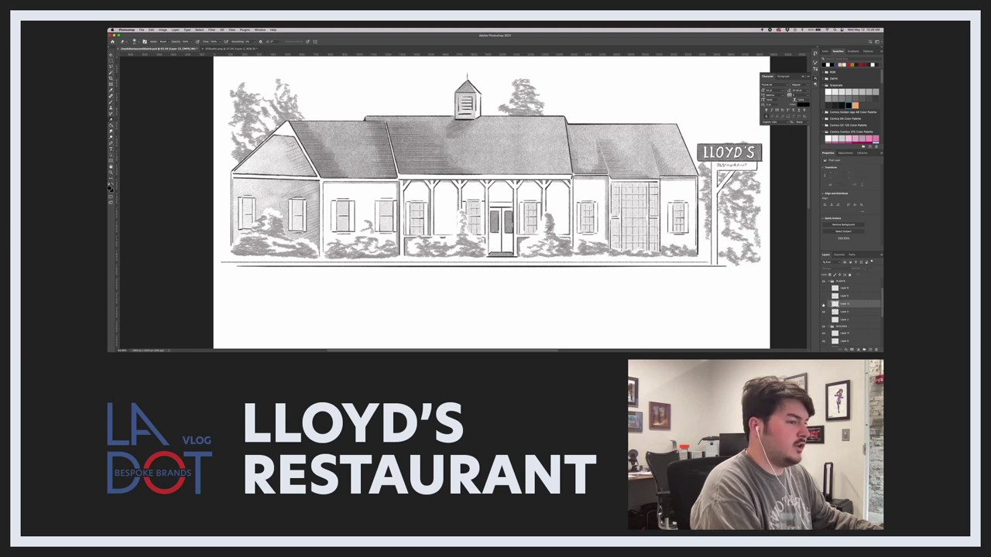
key("Delete")
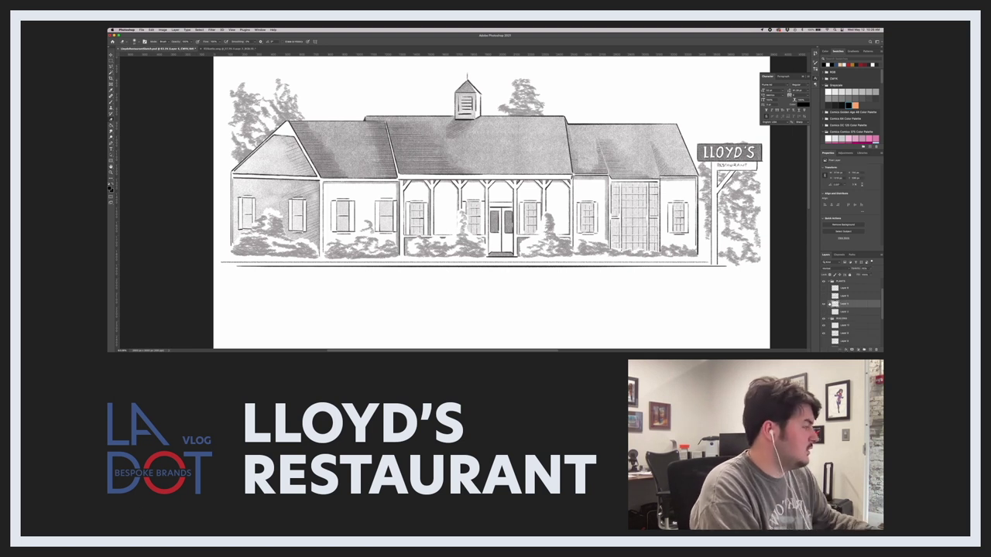
scroll(578, 178, "up", 2)
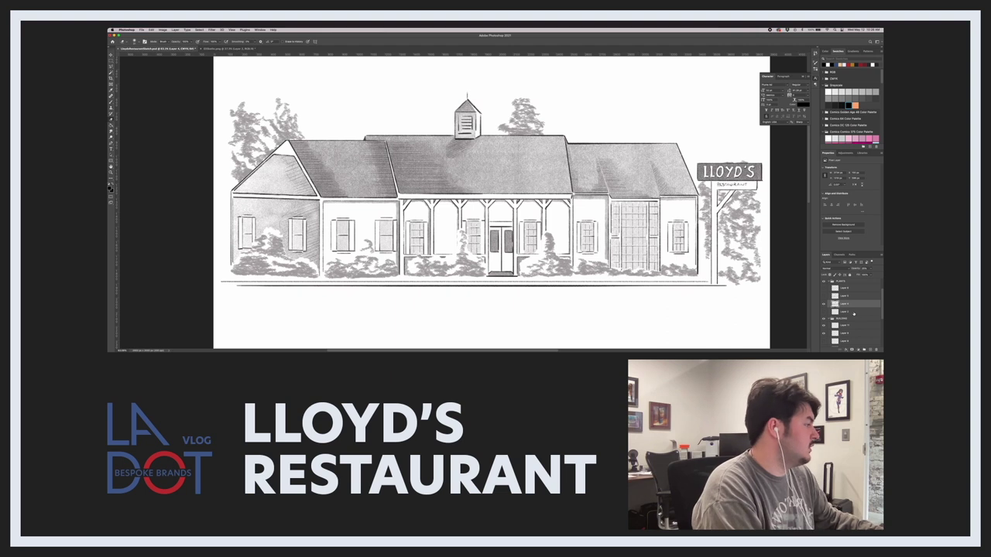
scroll(854, 313, "down", 1)
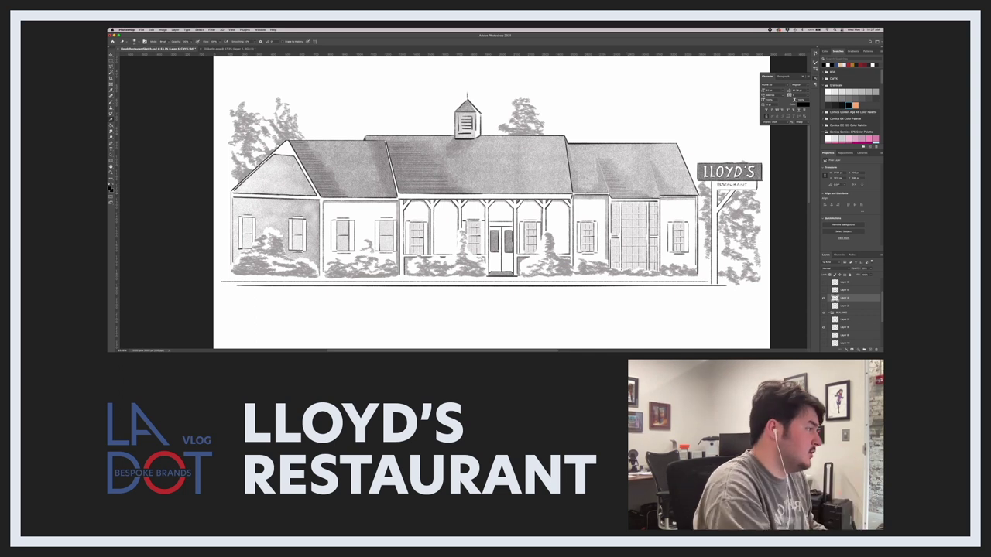
Add a layer above the visible roof hatching in the building group and brush the cupola's shadow onto the roof.
key("b")
key("z")
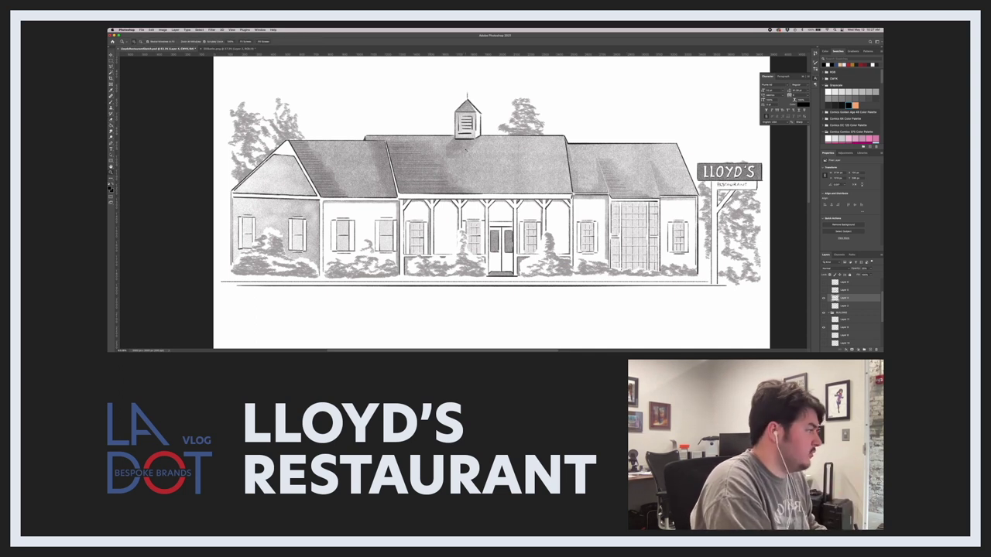
left_click(468, 155)
left_click(468, 155)
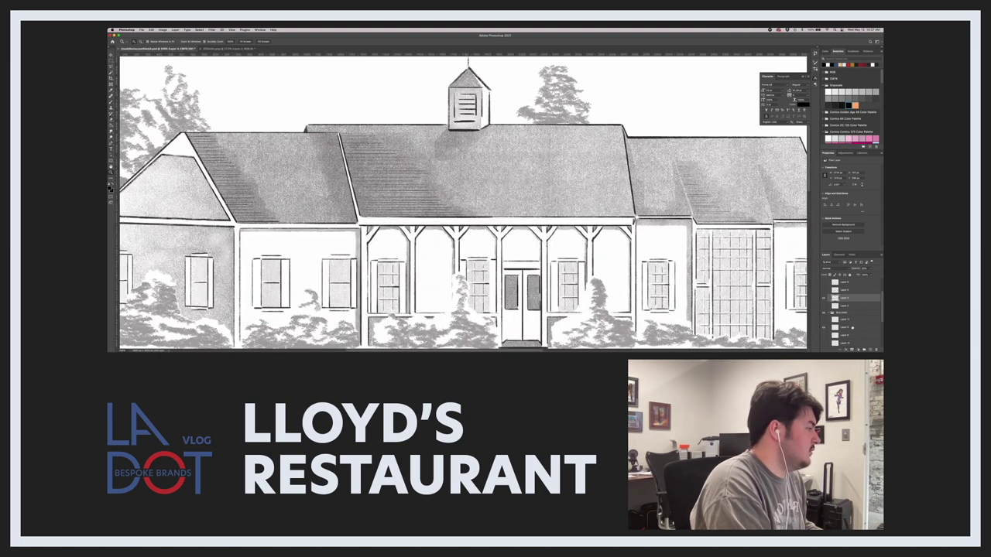
left_click(849, 327)
left_click(869, 348)
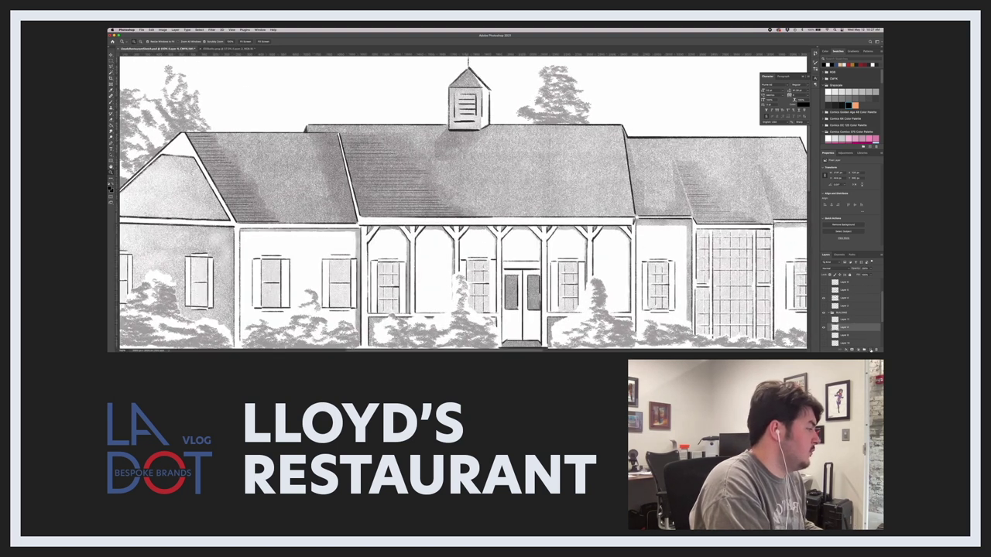
key("b")
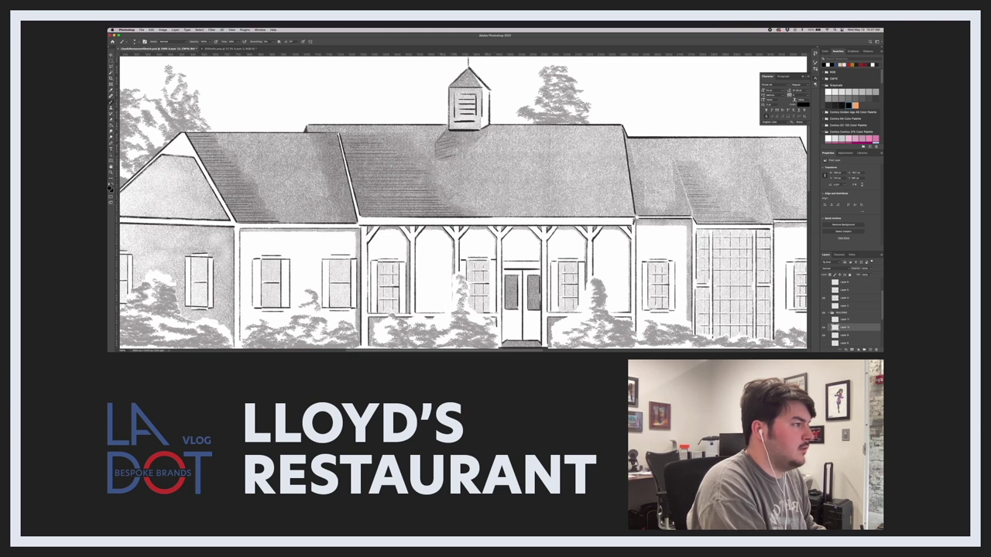
Review the whole illustration and save the document.
key("z")
left_click_drag(545, 138, 494, 136)
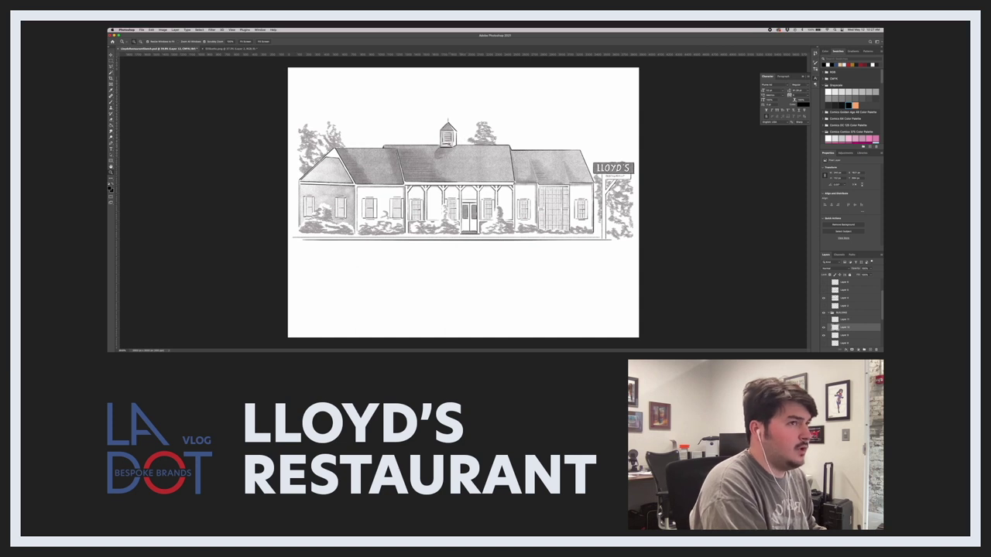
key("ctrl+s")
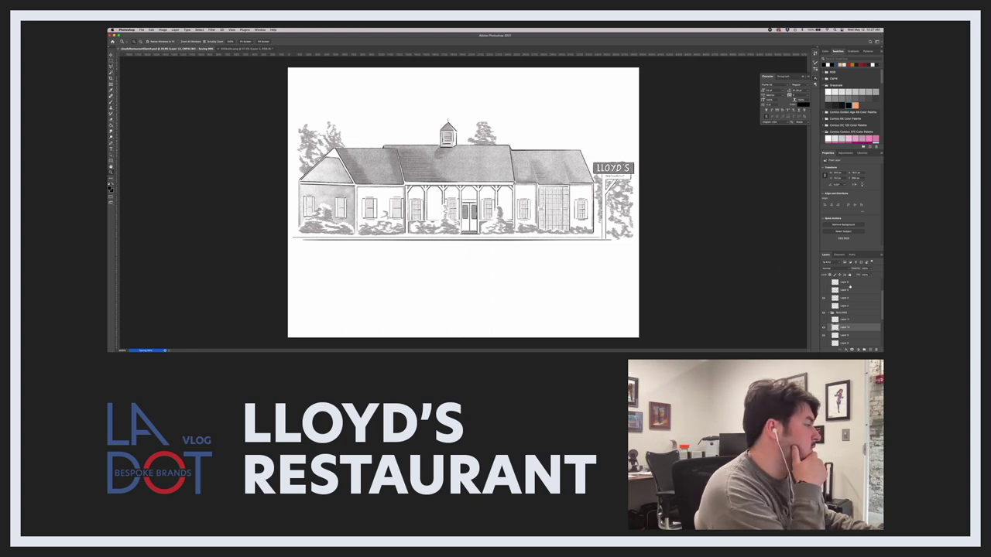
Show the tagline text layers and select the "A Birmingham Tradition" layer.
scroll(850, 287, "up", 3)
left_click(824, 293)
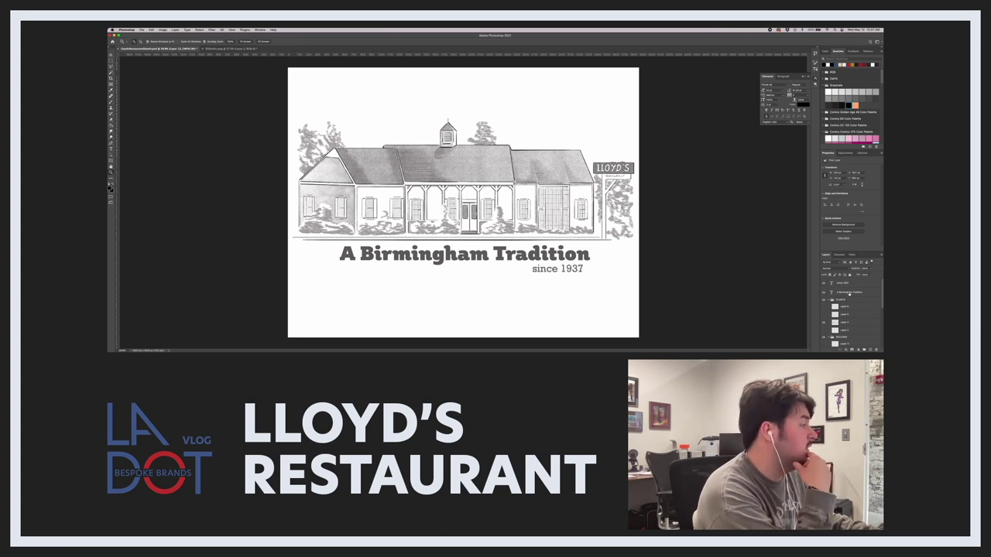
left_click(849, 294)
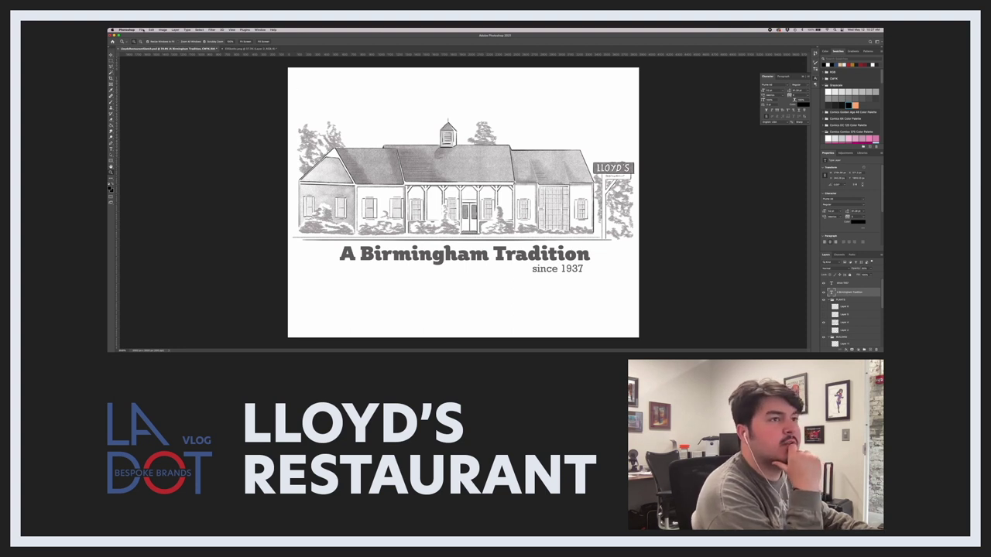
Place the dark wood-grain texture file from the textures folder as an embedded object above the "A Birmingham Tradition" layer.
left_click(142, 29)
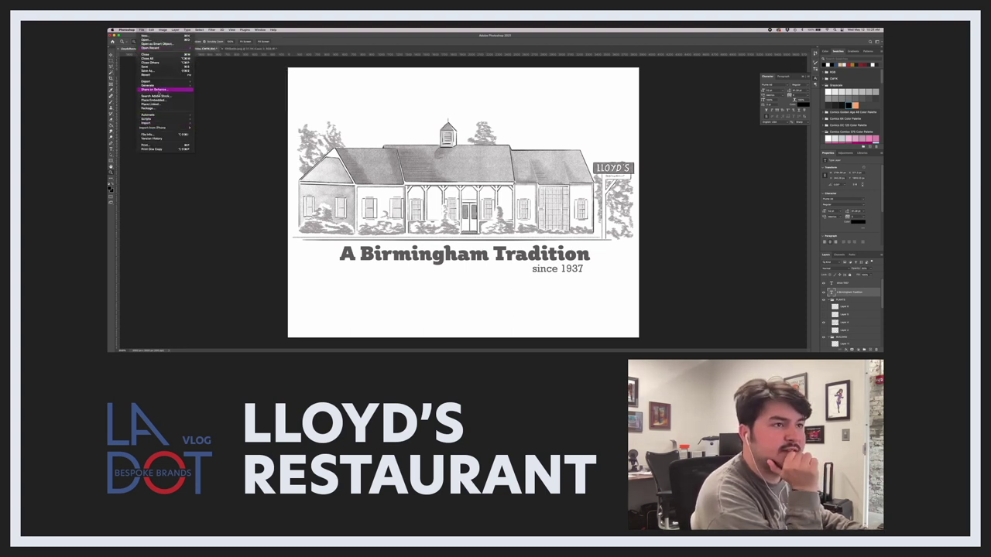
left_click(155, 100)
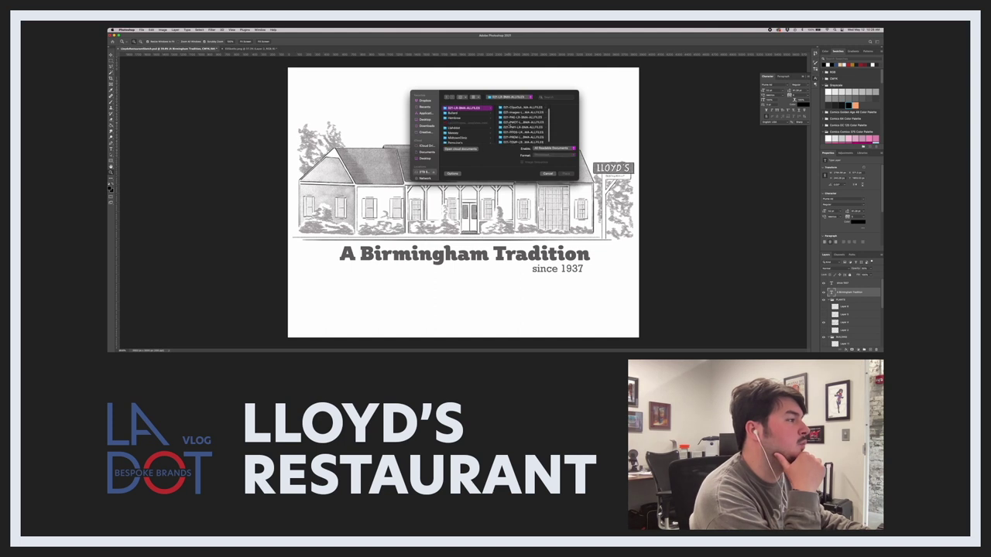
left_click(510, 127)
scroll(545, 128, "down", 3)
left_click(545, 138)
left_click(542, 118)
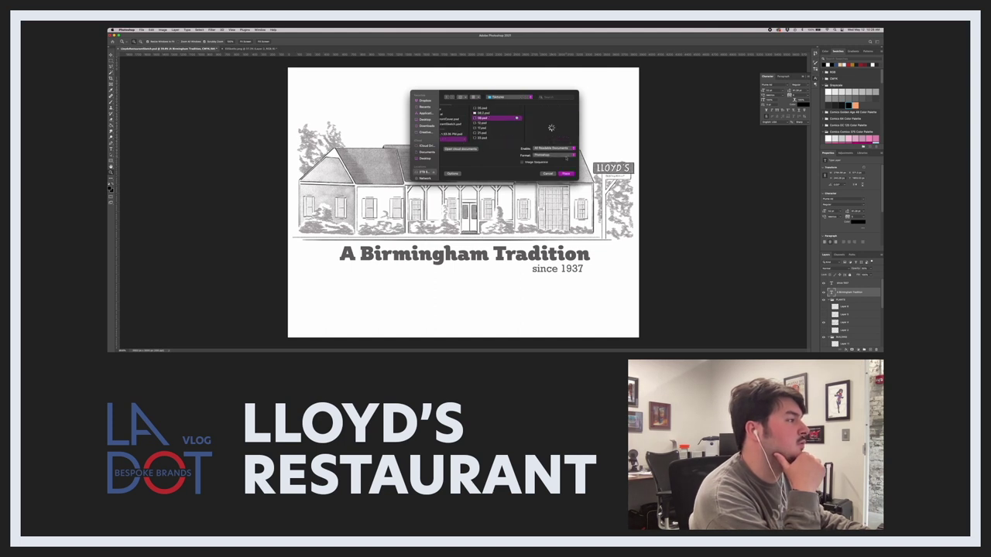
left_click(566, 173)
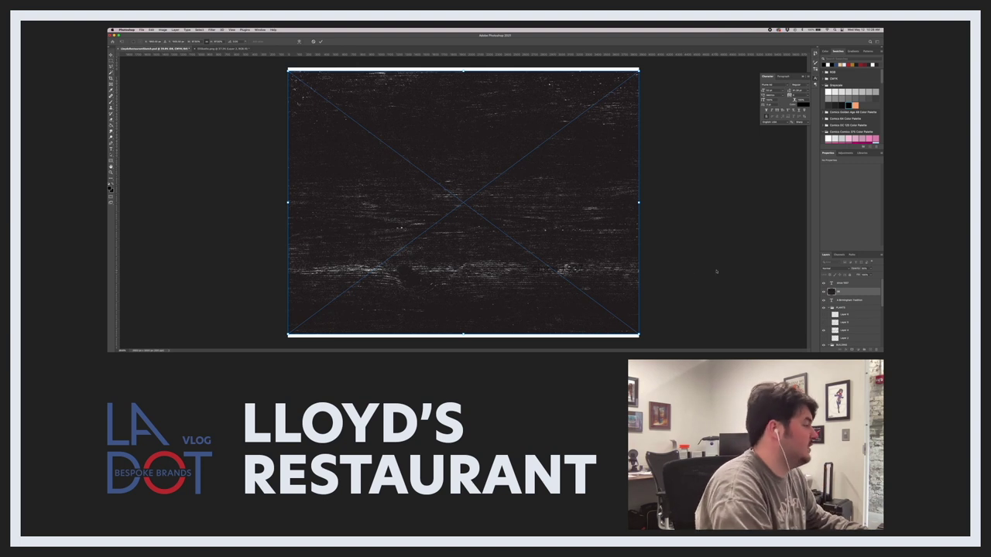
key("Return")
Try to move the texture beneath the "A Birmingham Tradition" layer and create a clipping mask there.
left_click_drag(838, 293, 839, 303)
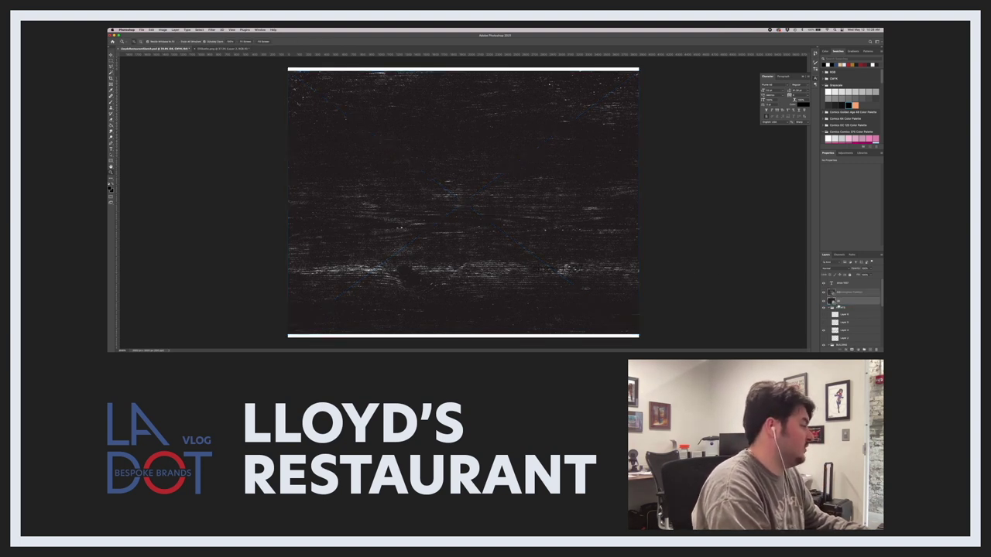
left_click(841, 294)
right_click(841, 293)
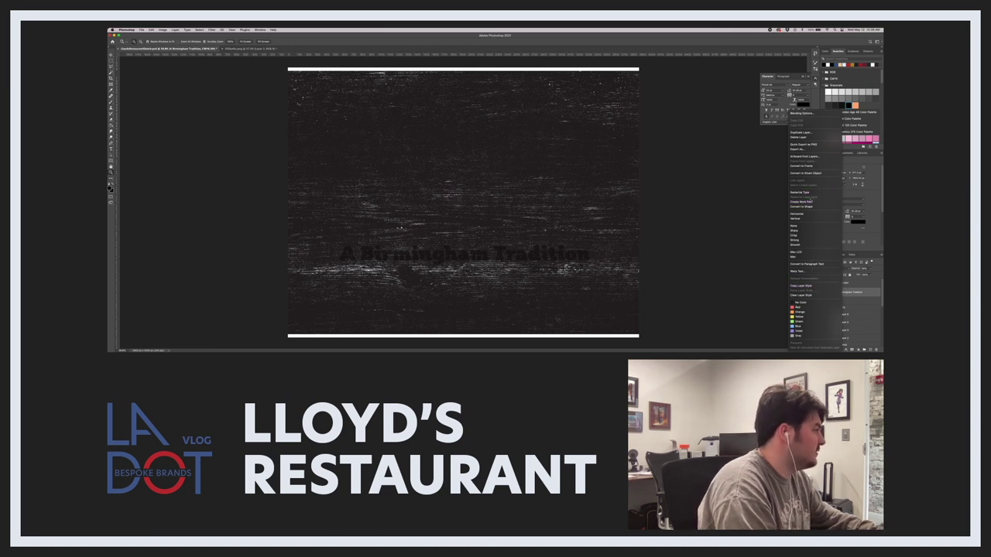
left_click(816, 286)
right_click(831, 301)
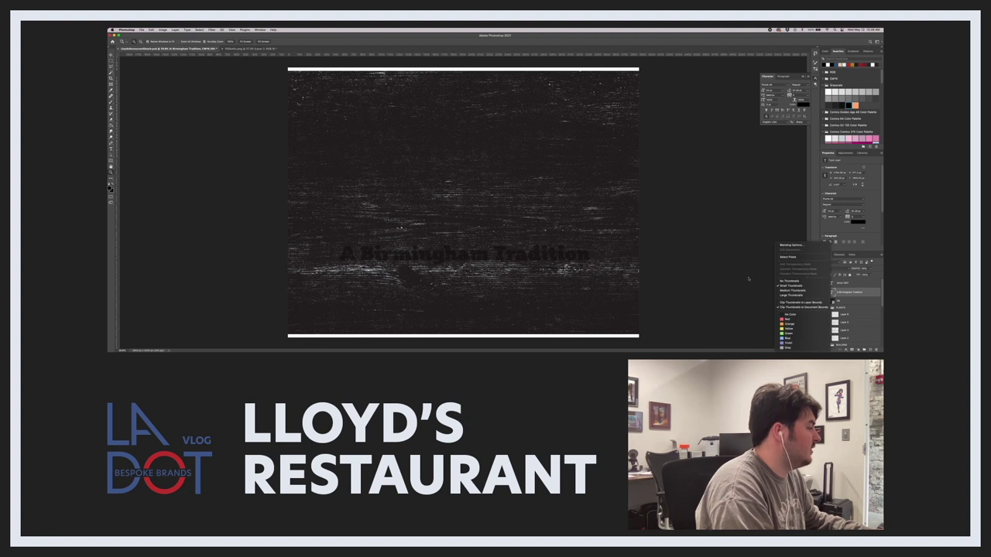
right_click(850, 301)
left_click(822, 239)
key("super+z")
Move the texture directly above the "A Birmingham Tradition" layer and clip it to that text.
left_click_drag(850, 301, 850, 292)
right_click(850, 292)
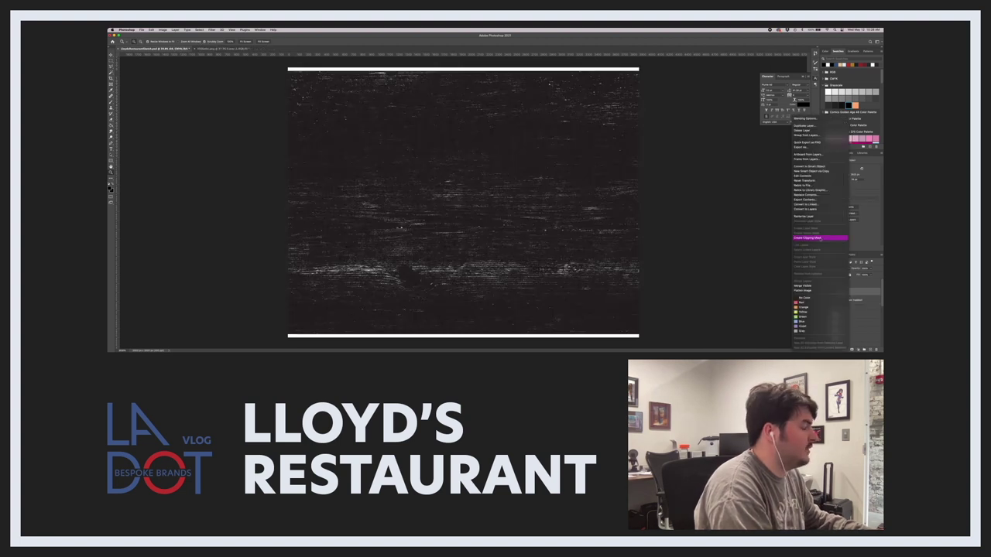
left_click(821, 238)
left_click(864, 299)
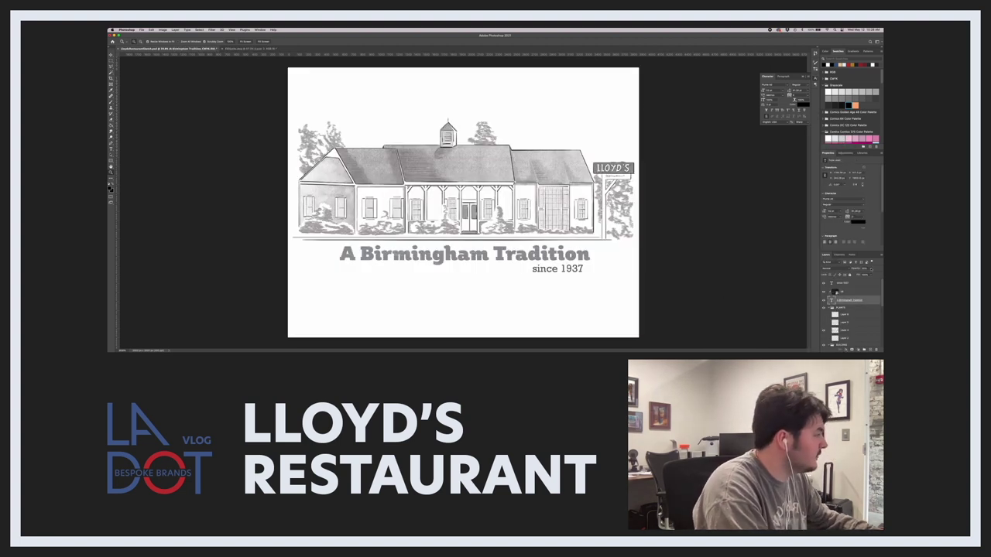
Try lowering the opacity of the "since 1937" text layer, and undo the change.
left_click_drag(864, 269, 845, 269)
left_click(846, 284)
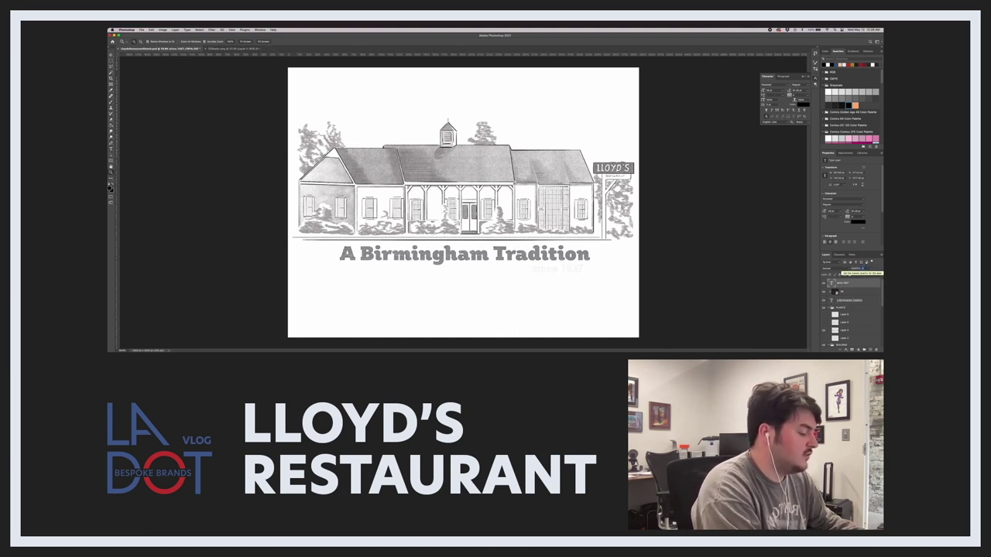
key("super+z")
Enlarge the texture with Free Transform so it spans the full height of the canvas.
left_click(835, 293)
key("super+t")
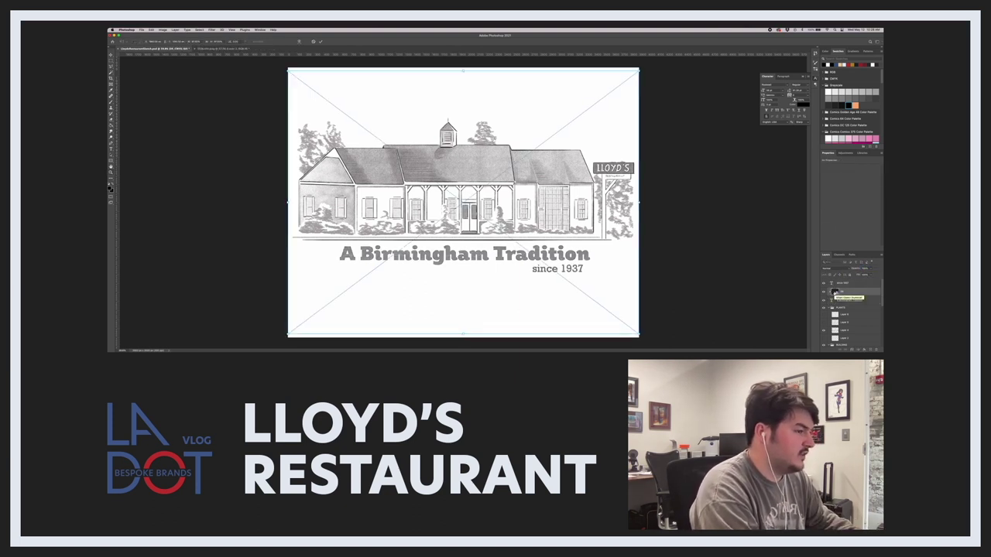
left_click_drag(464, 334, 464, 337)
left_click_drag(464, 70, 464, 67)
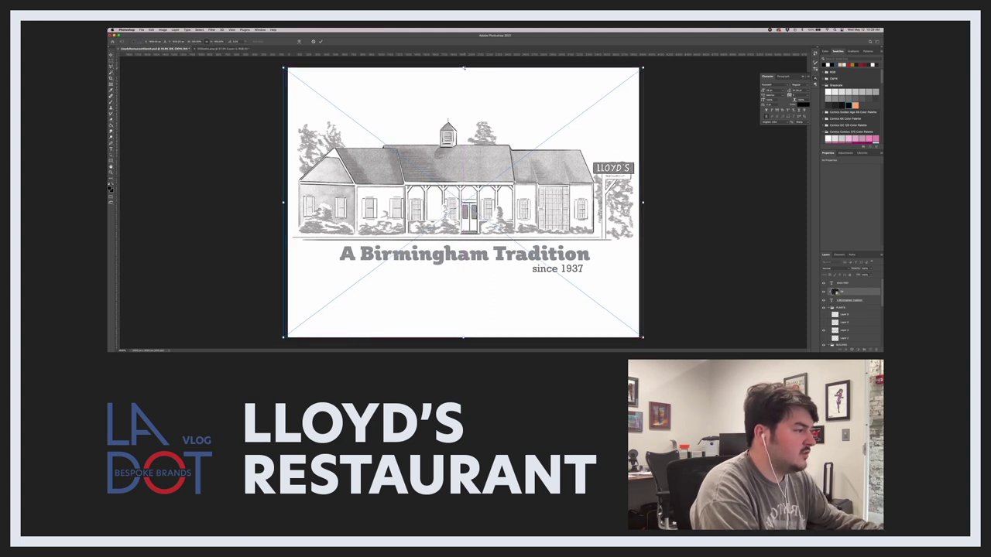
key("Return")
Move the "since 1937" text layer beneath the texture and try grouping the selected layers.
left_click_drag(851, 284, 848, 302)
left_click(845, 292)
left_click(845, 299, "shift")
key("super+g")
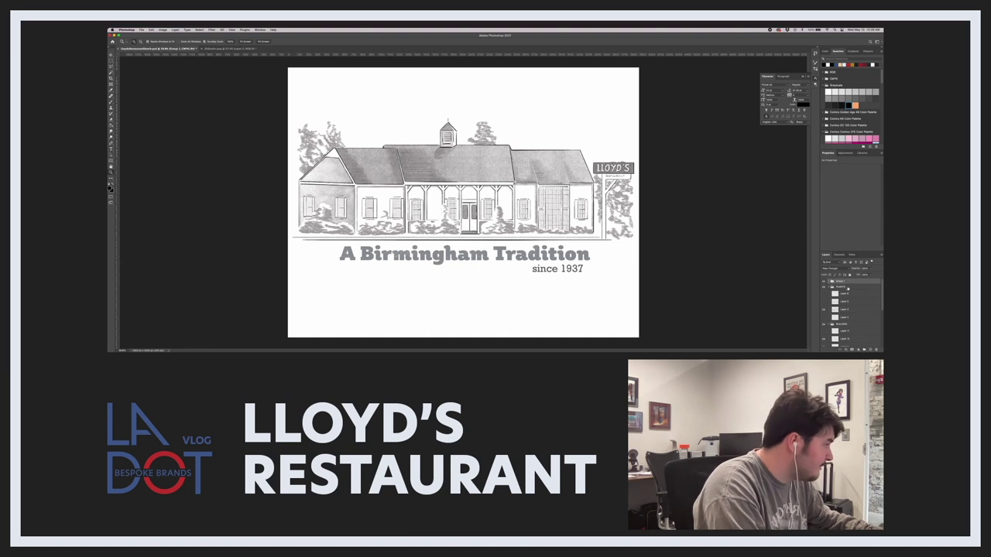
key("super+z")
Release the texture's clipping mask and group the two text layers as TEXT.
right_click(846, 284)
left_click(814, 238)
left_click(850, 292)
left_click(849, 300, "shift")
left_click(864, 350)
double_click(841, 290)
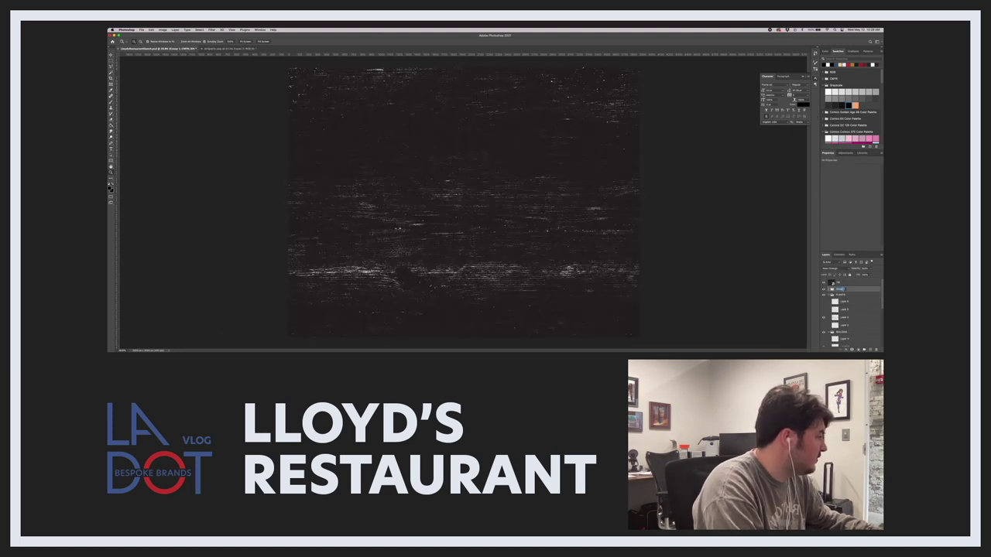
type("TEXT")
key("Return")
Clip the texture to the TEXT group and shift it slightly downward with Free Transform.
right_click(845, 283)
left_click(808, 238)
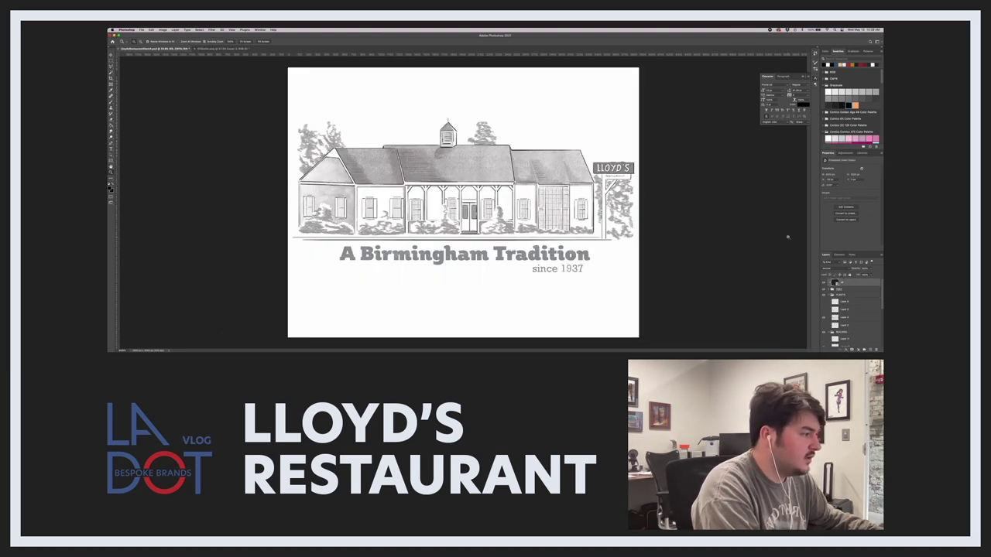
key("super+t")
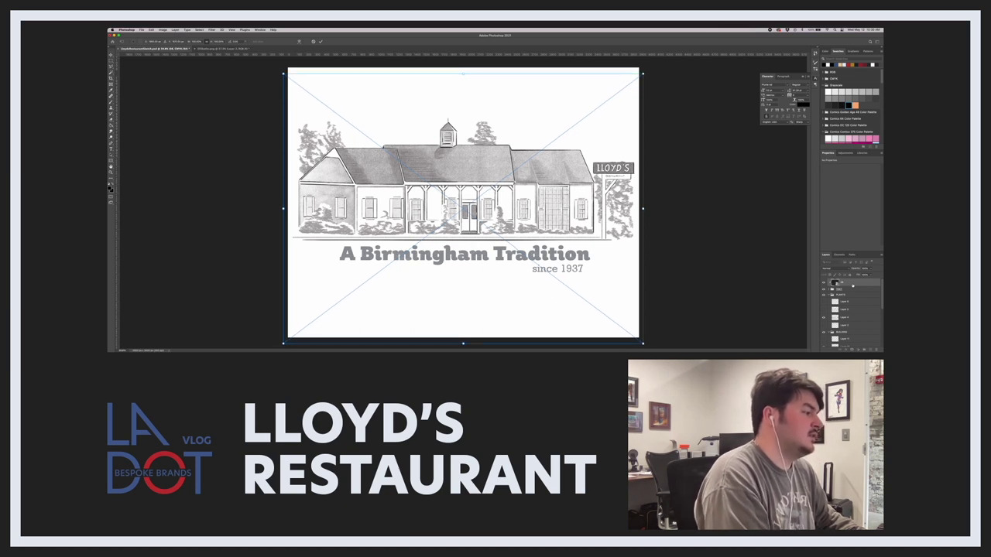
key("Return")
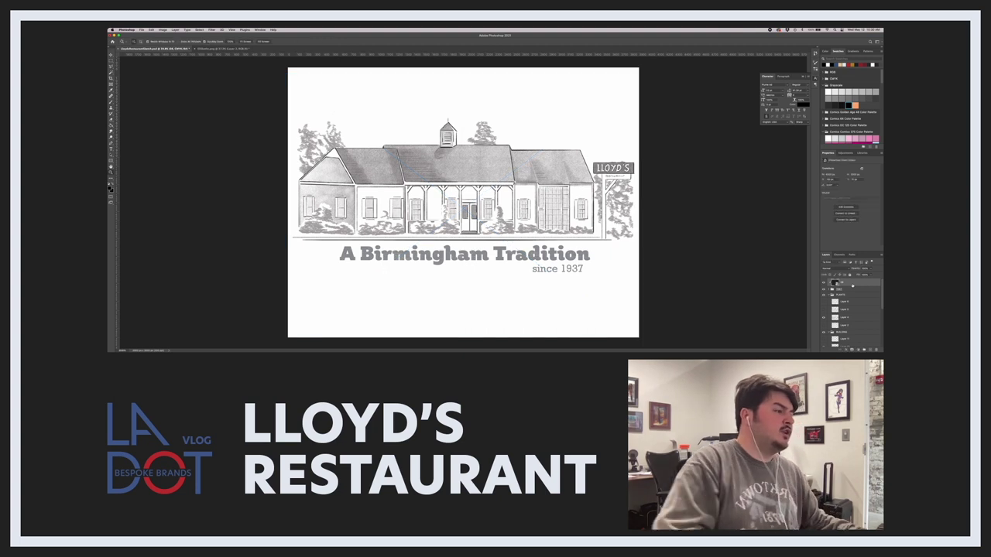